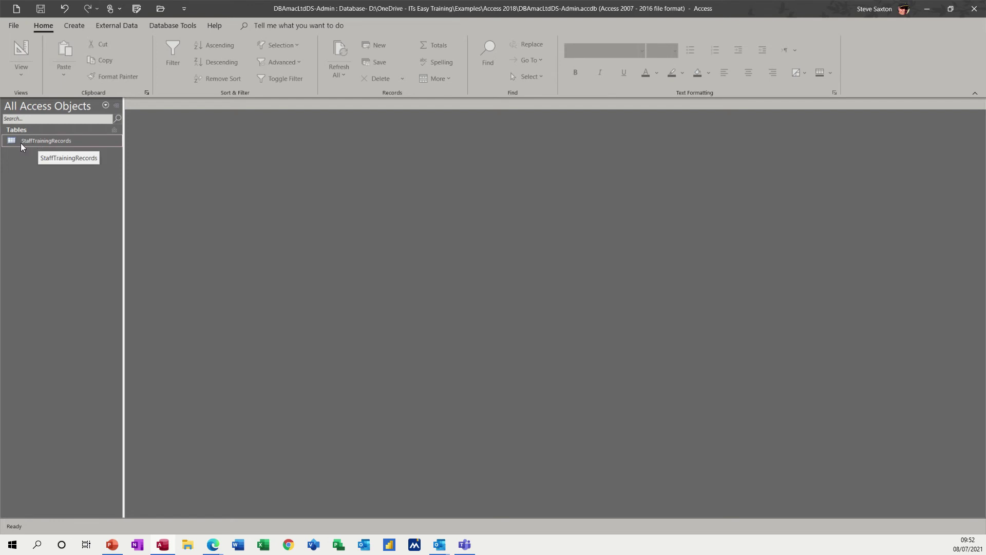
Step: Glance at the StaffTrainingRecords table, then start a new design-view query using that table
double_click(38, 143)
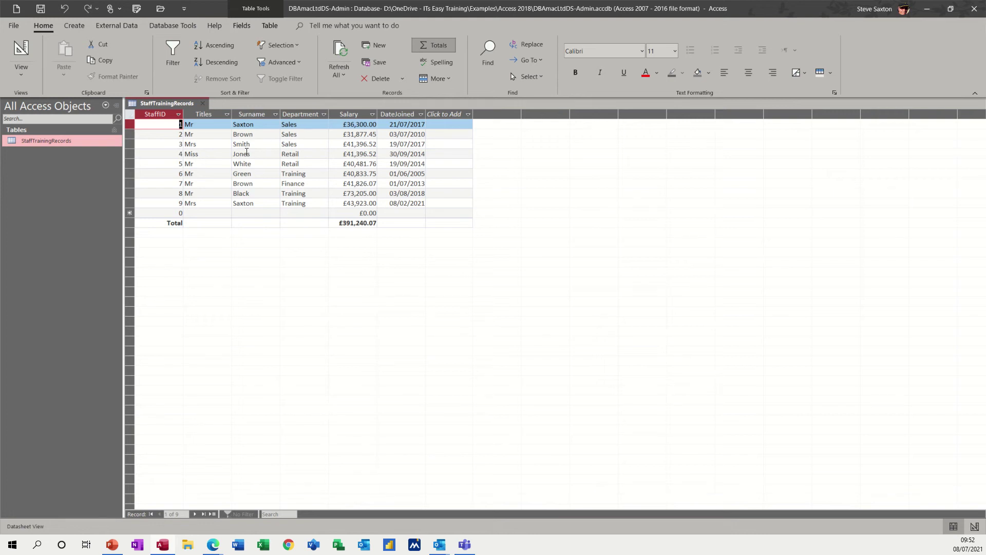
click(203, 105)
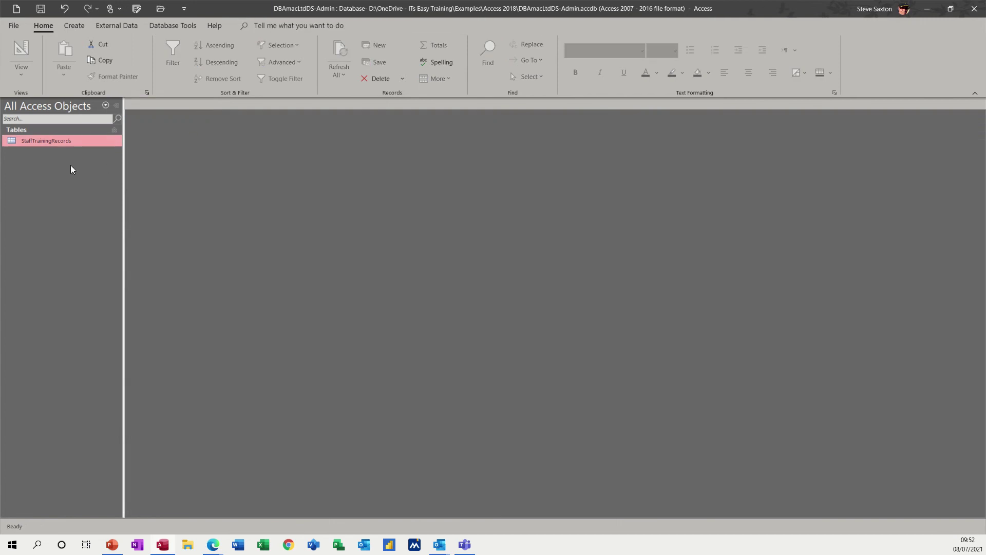
click(75, 28)
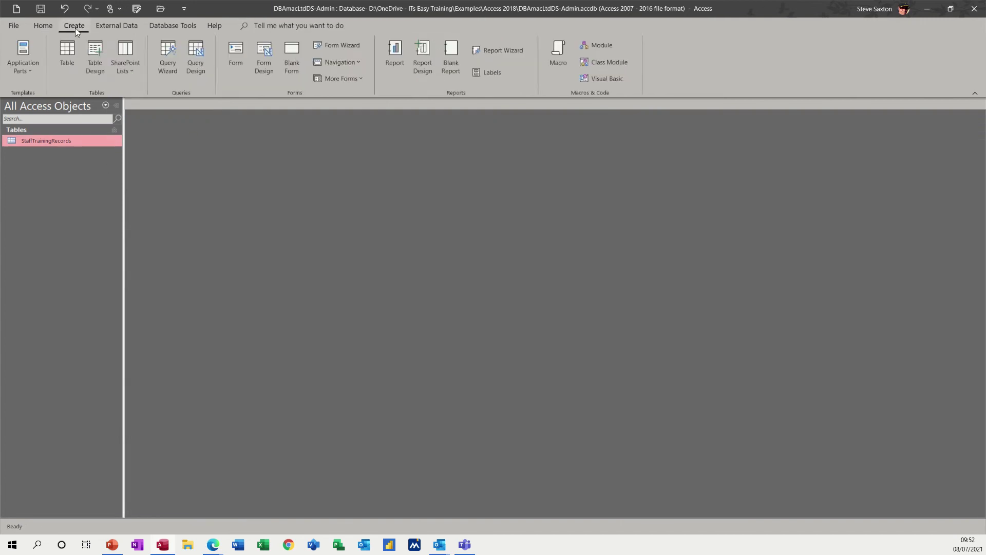
click(194, 51)
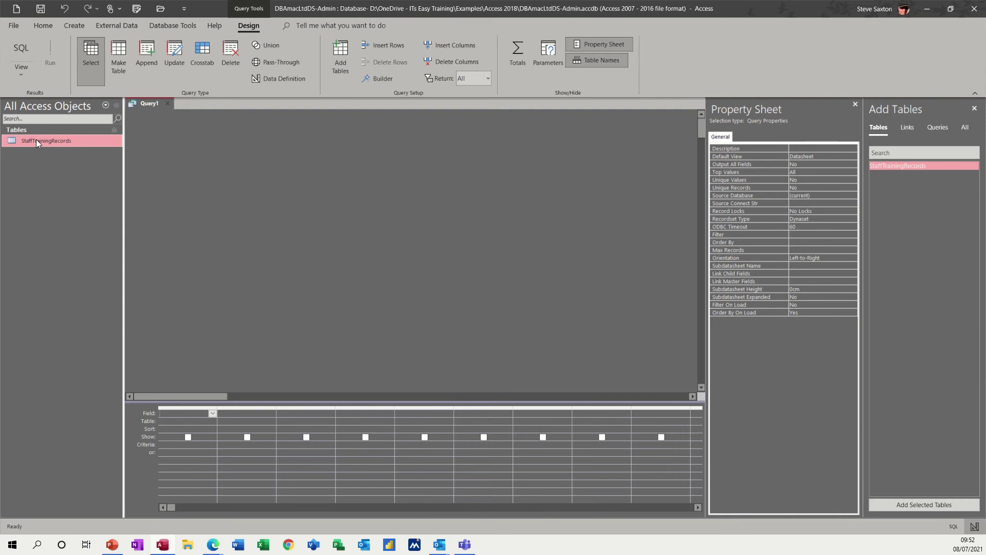
drag(36, 139, 257, 186)
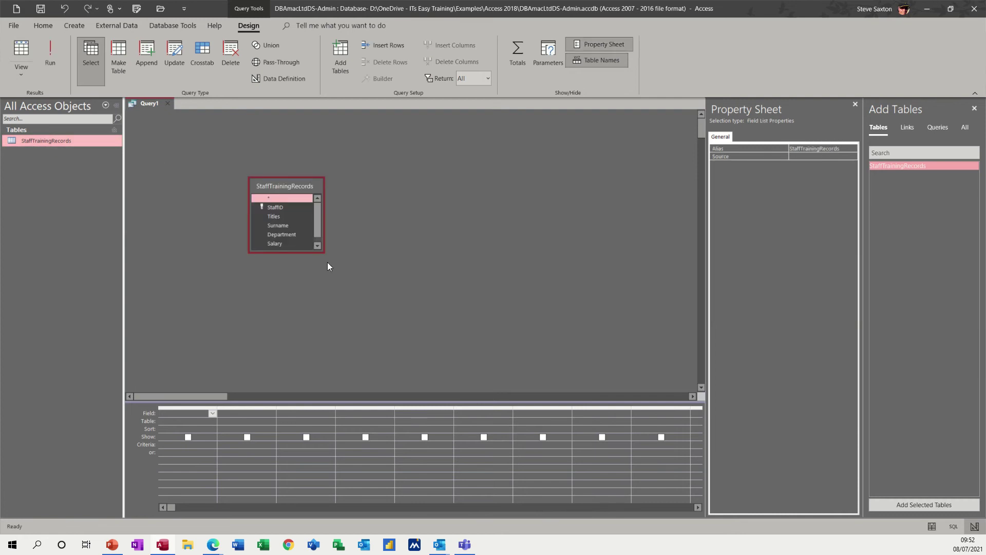
drag(316, 251, 317, 281)
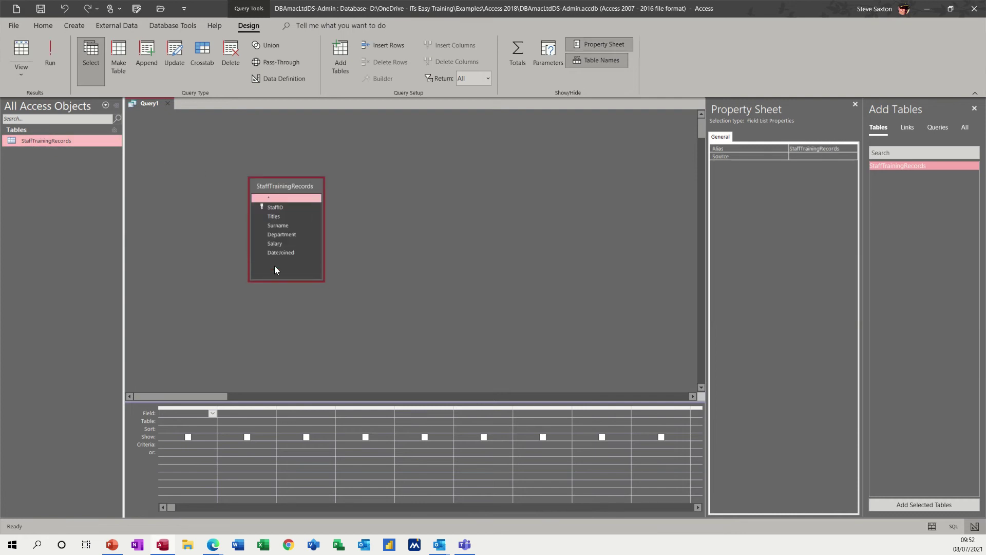
Step: Add Department, three Salary columns and Surname to the grid and turn on Totals
double_click(291, 235)
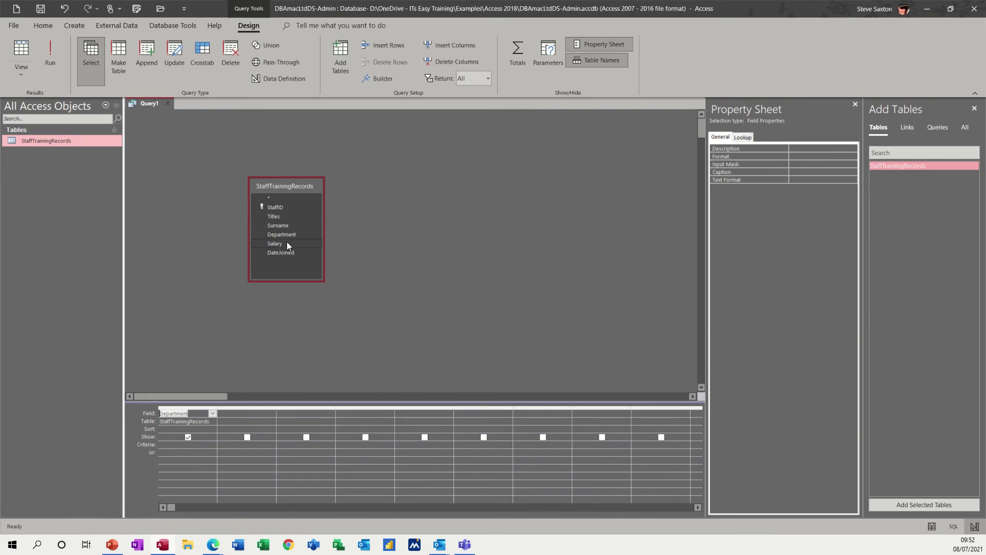
double_click(285, 242)
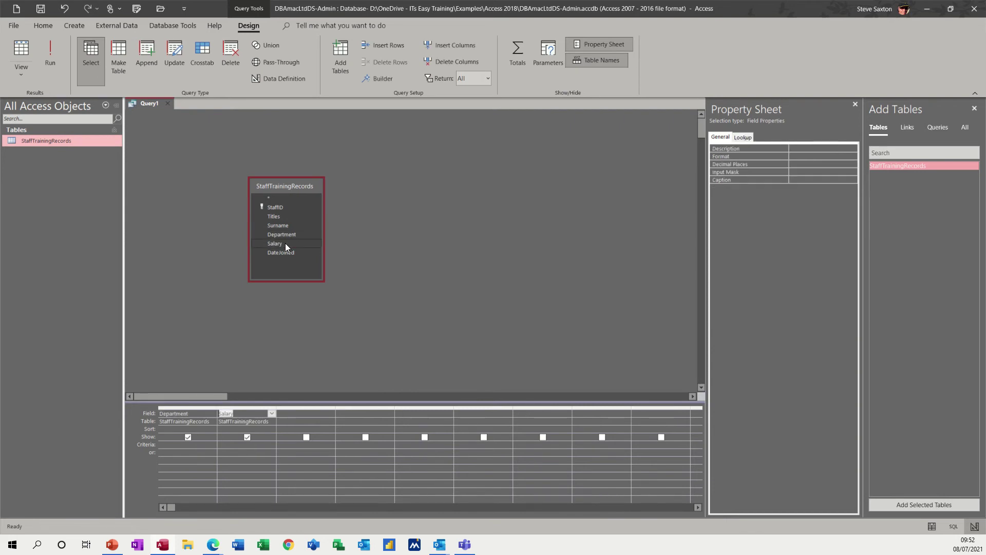
double_click(285, 243)
double_click(285, 242)
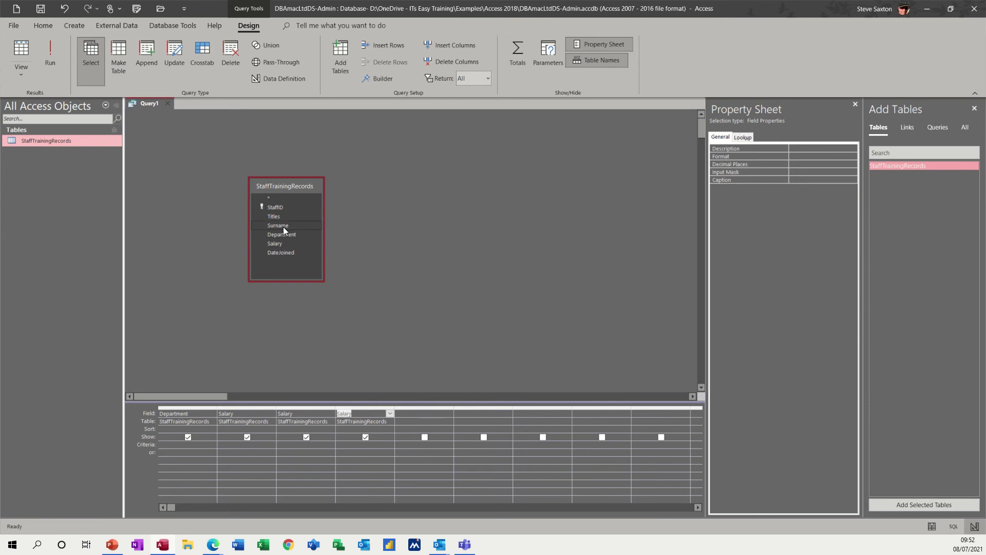
double_click(282, 226)
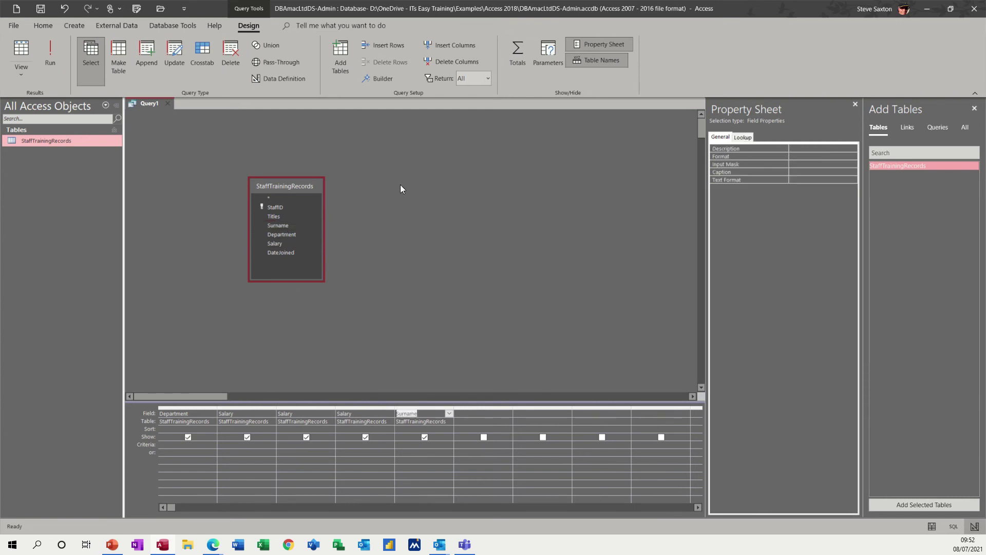
click(516, 56)
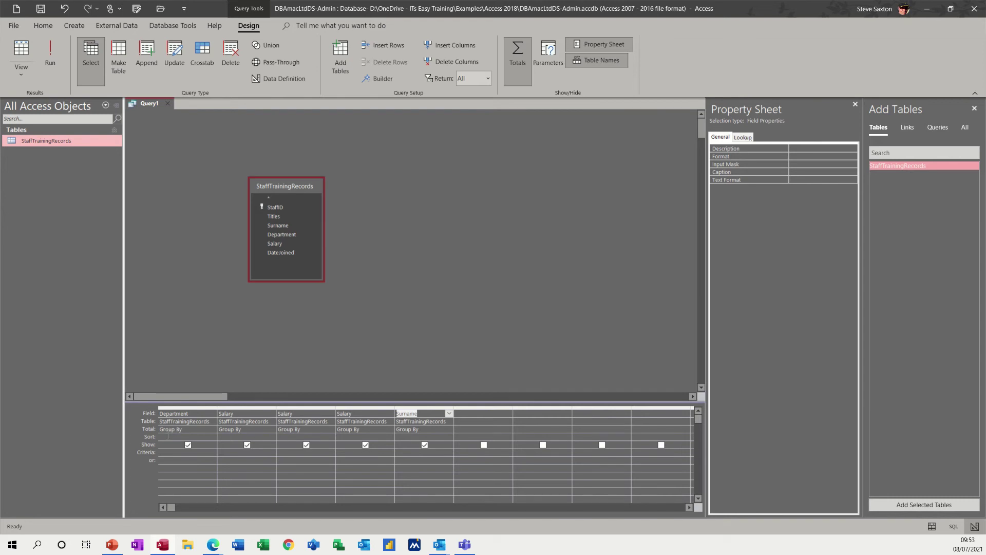
Step: Set the Total row to Sum, Avg and Min for the three Salary columns and Count for Surname
click(253, 429)
click(271, 429)
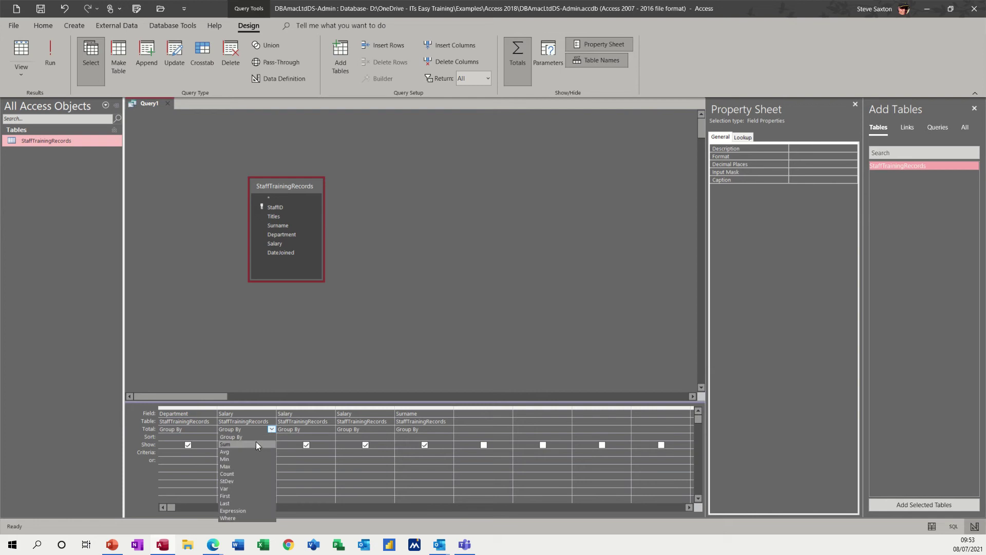
click(256, 442)
click(318, 430)
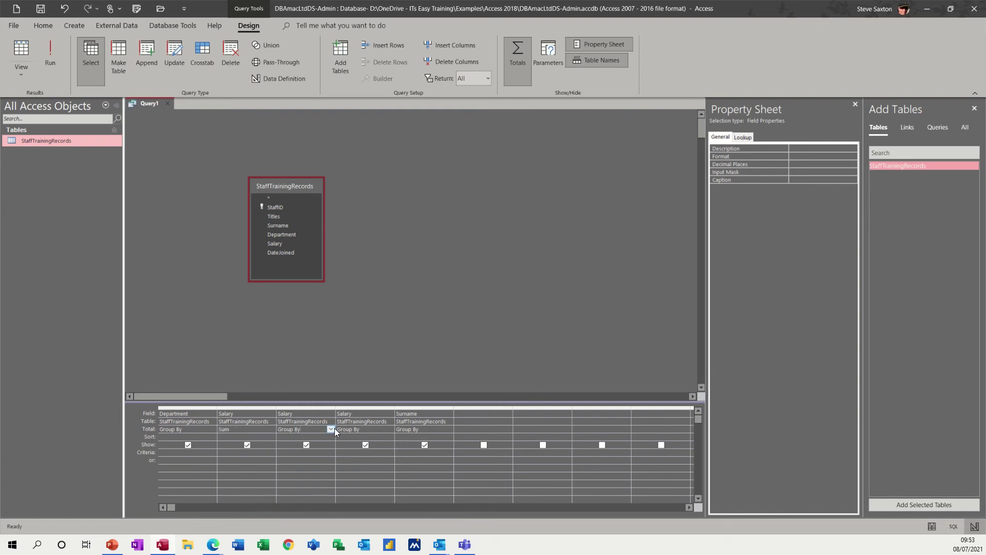
click(331, 428)
click(311, 452)
click(380, 428)
click(390, 429)
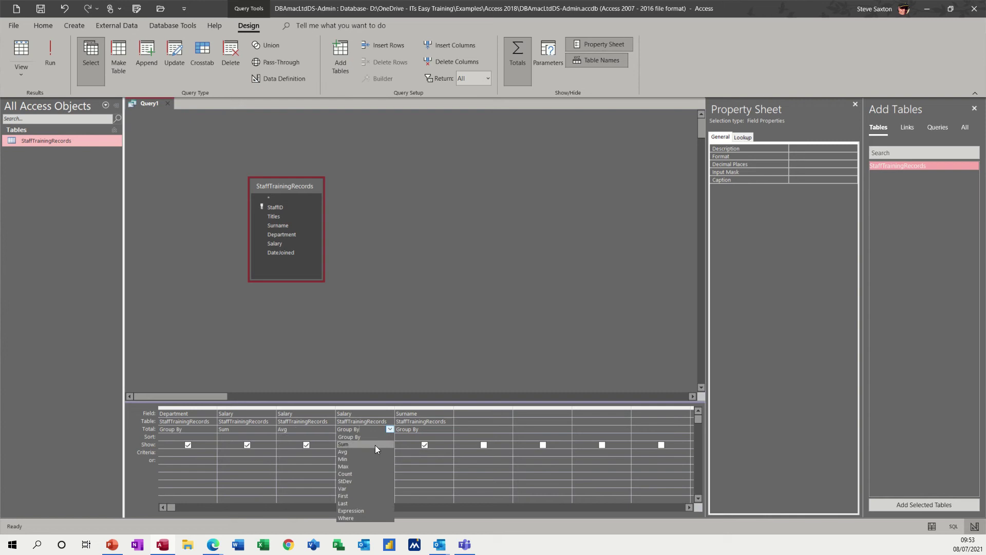
click(371, 457)
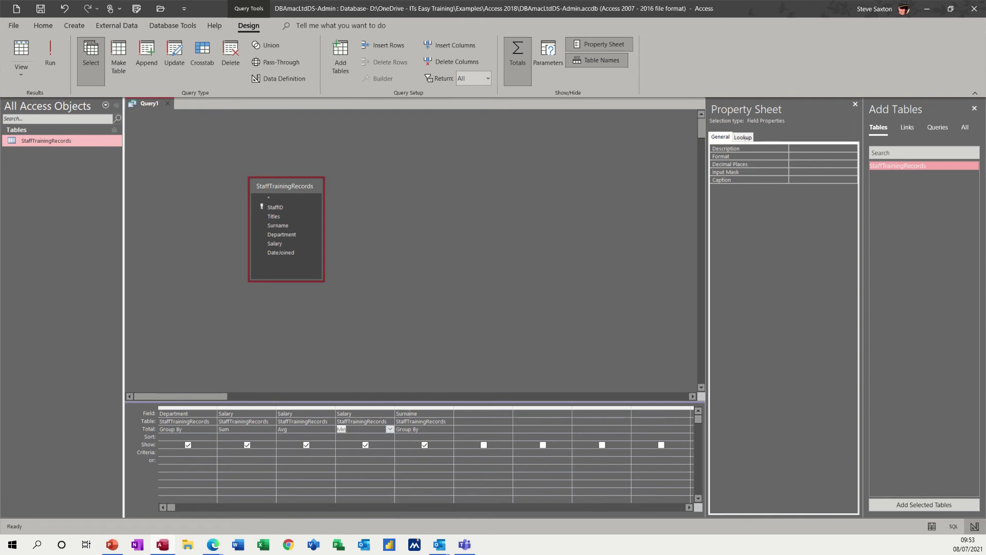
click(437, 429)
click(448, 429)
click(427, 473)
click(52, 53)
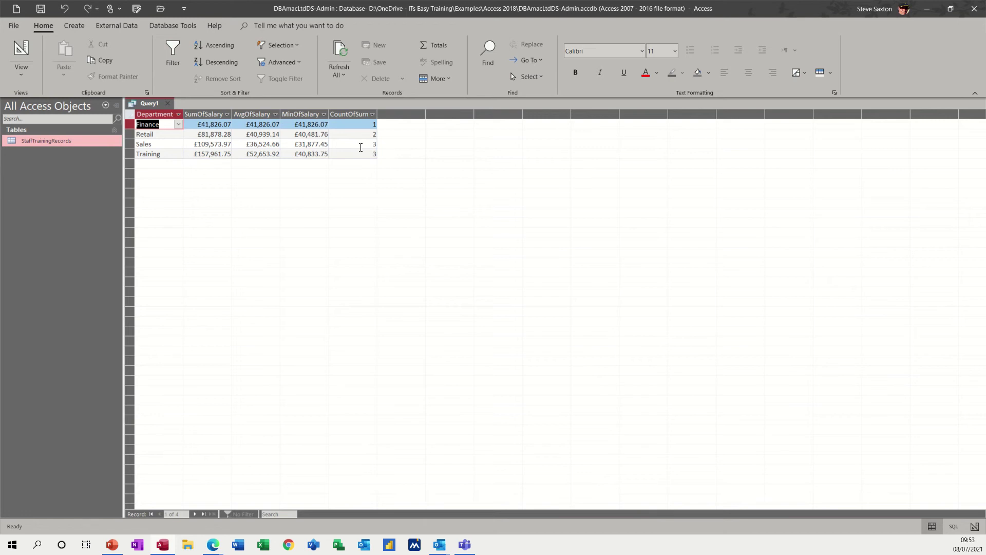
click(28, 69)
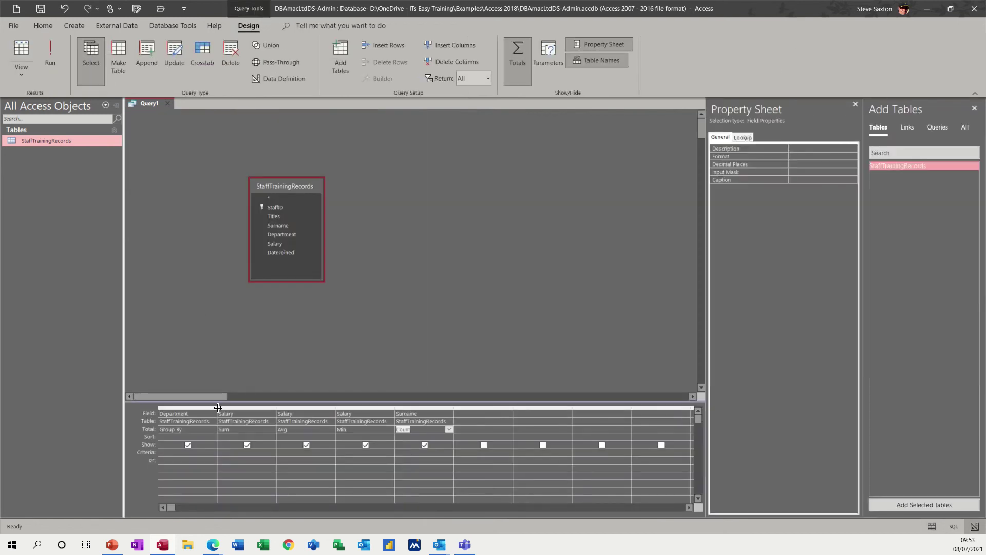
Step: Prefix the Field cells with Total:, Average, Max and Personnel, enlarging the design grid
click(219, 414)
text(Total:)
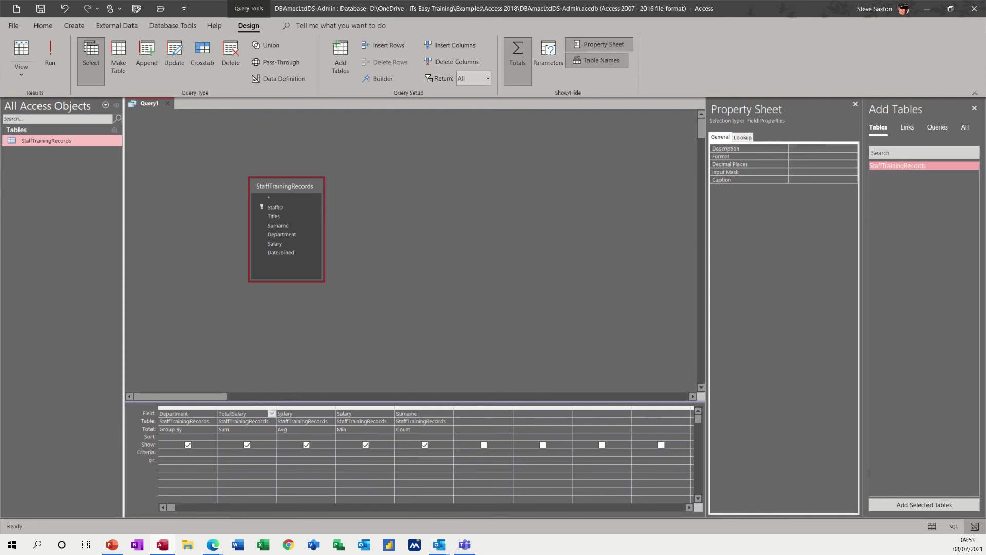
drag(294, 400, 283, 318)
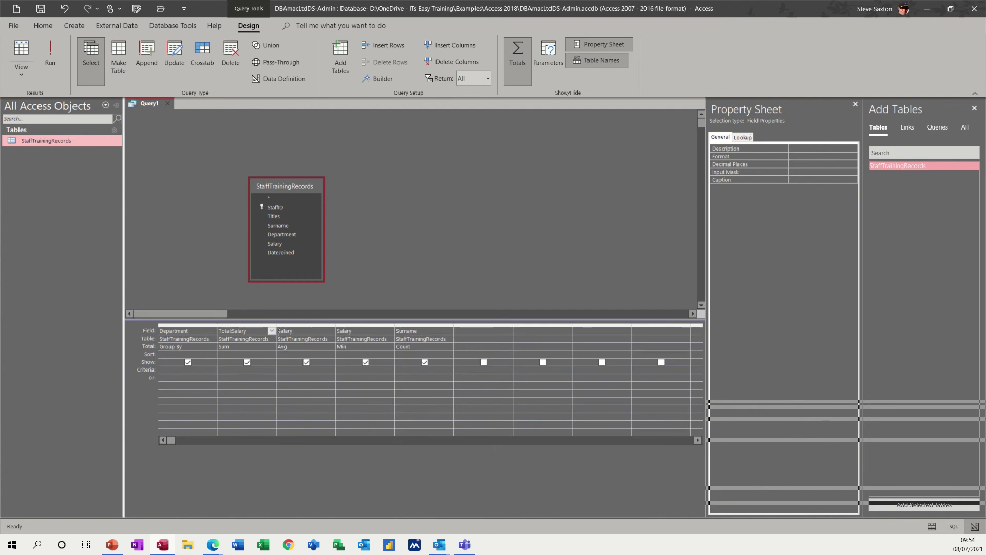
click(288, 331)
text(A)
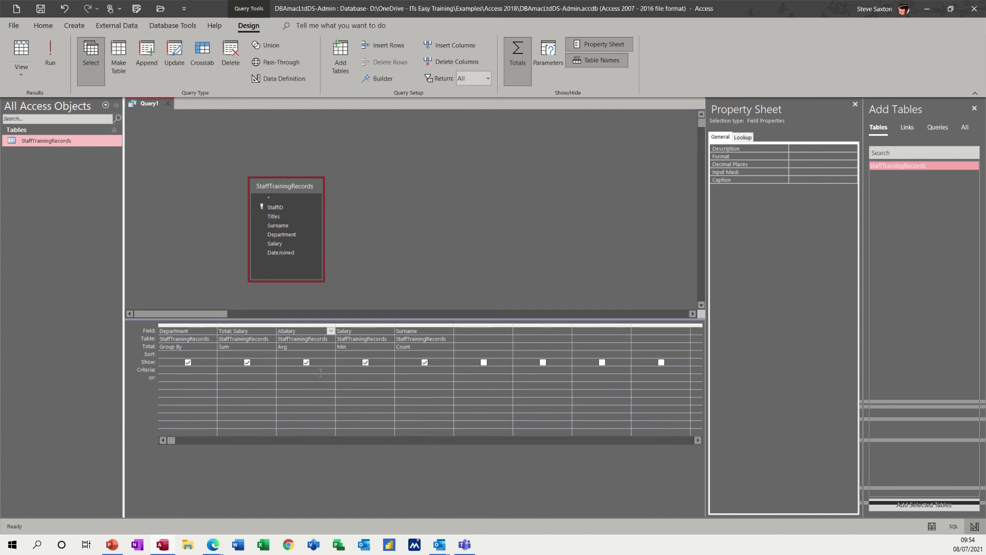
text(verage:)
key(Tab)
text(Max)
key(Tab)
text(Personne)
Step: Run the query to check the headings, then close and save it as Query1
click(50, 53)
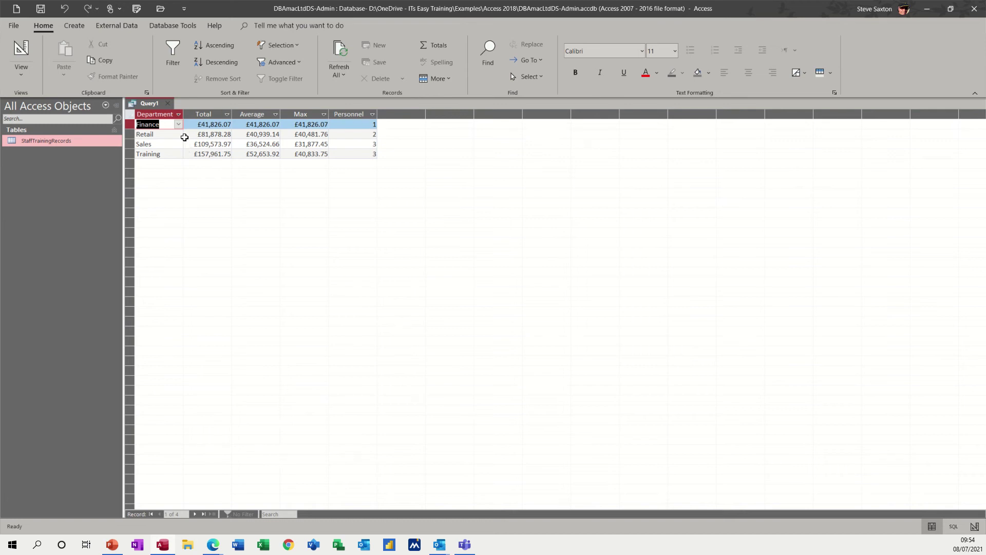
click(167, 104)
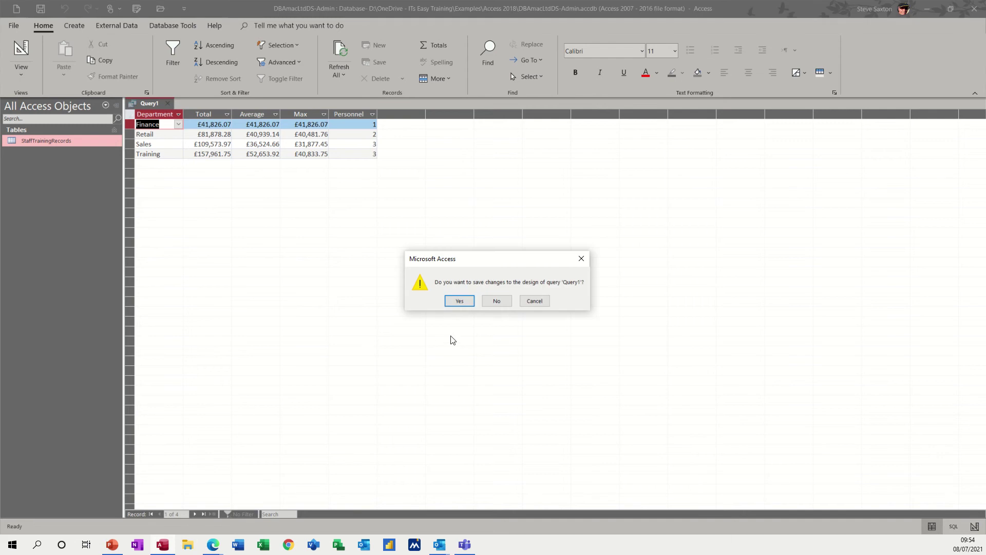
click(457, 305)
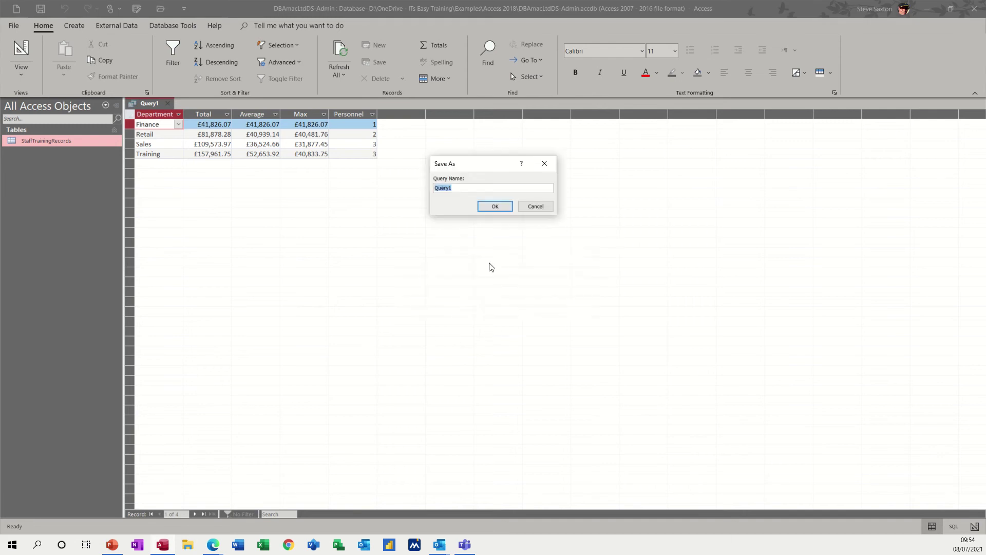
click(492, 208)
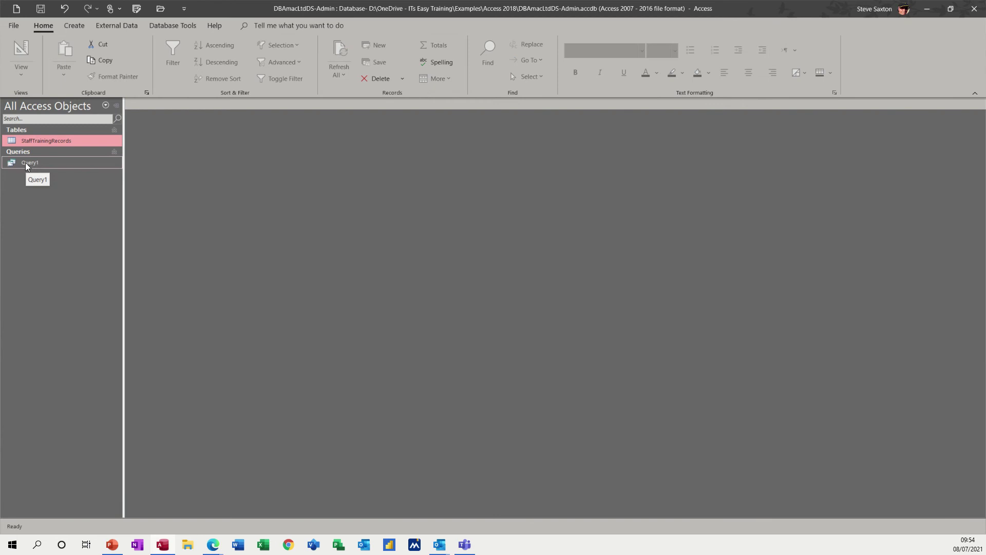
Step: Reopen and close StaffTrainingRecords, then bring up the Create ribbon commands
double_click(68, 141)
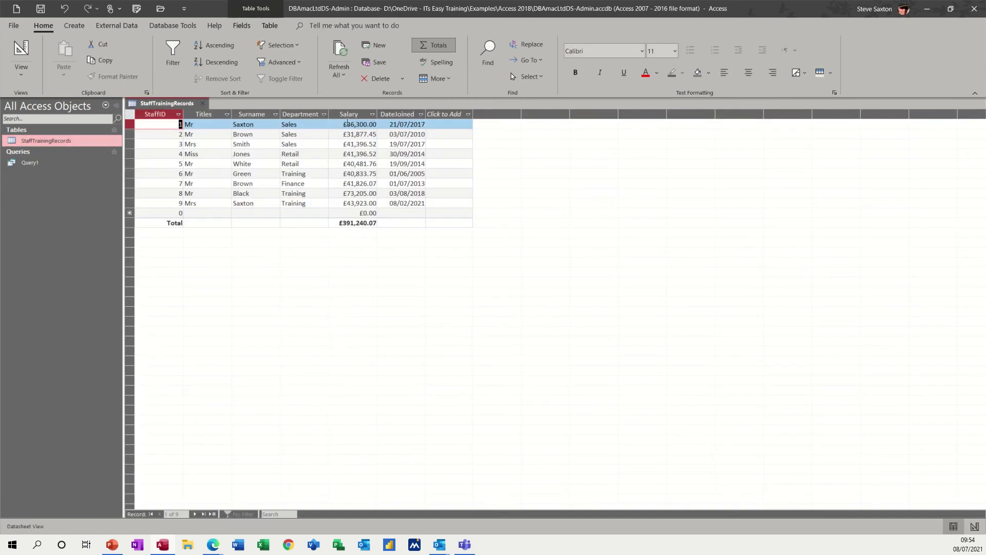
click(203, 103)
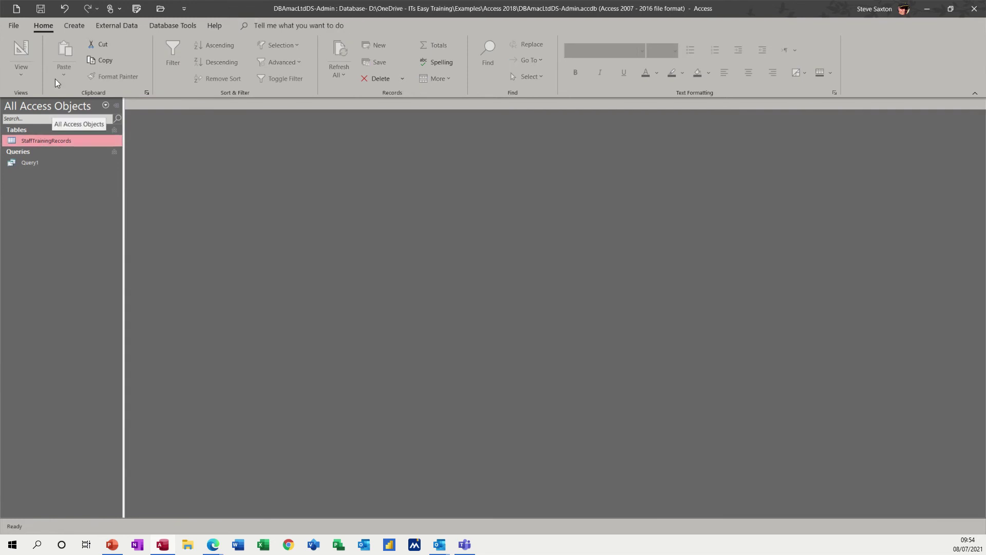
click(72, 26)
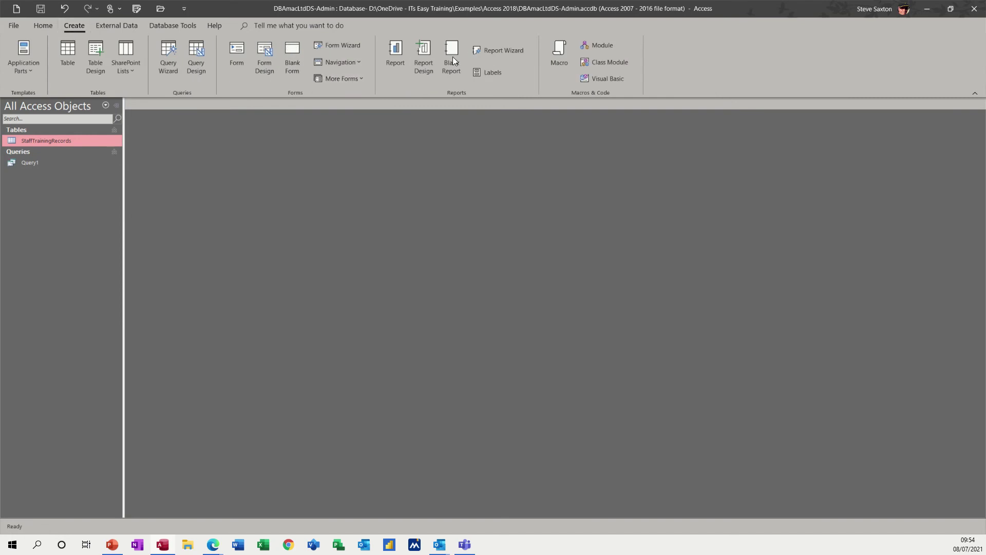
Step: Start the Report Wizard with all six StaffTrainingRecords fields, grouped by Department
click(500, 51)
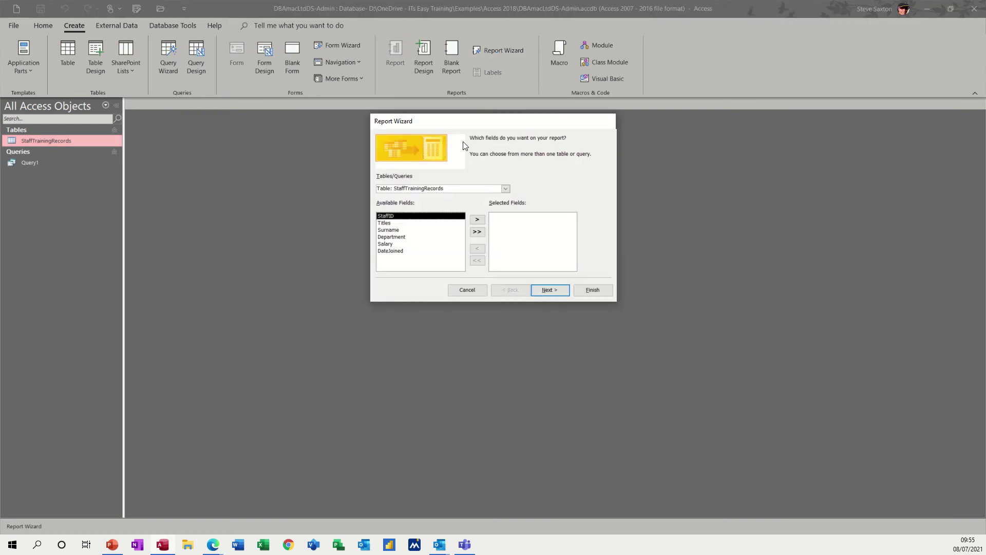
click(480, 233)
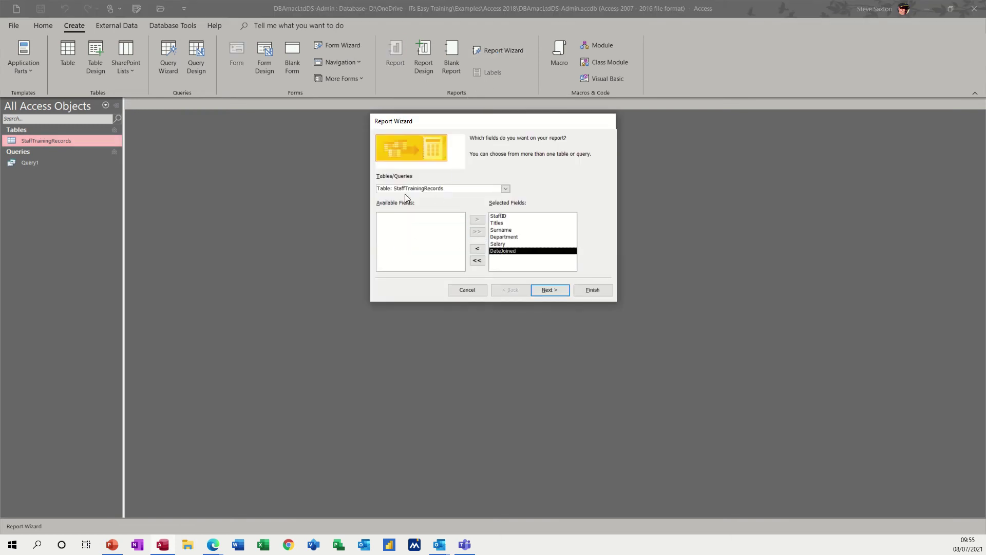
click(548, 289)
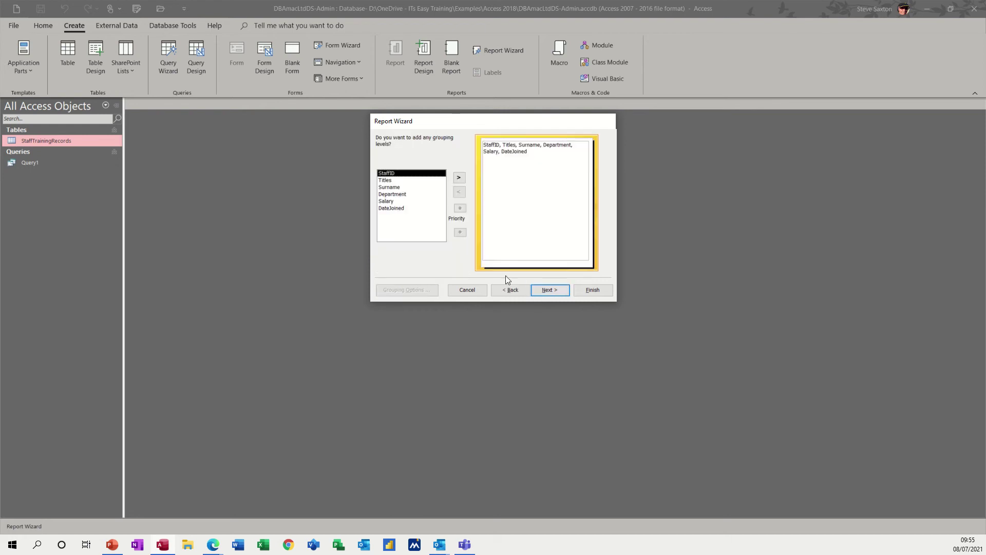
click(396, 195)
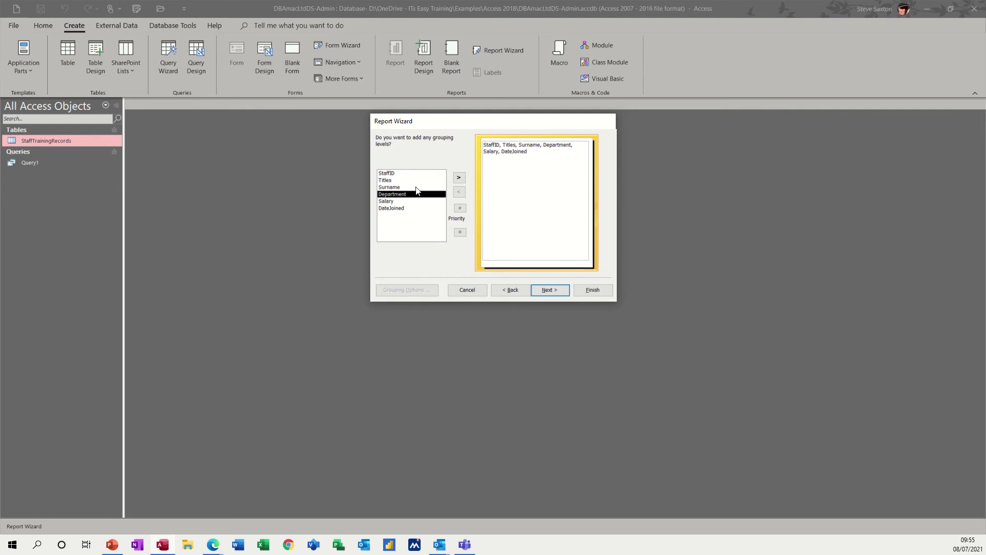
click(458, 177)
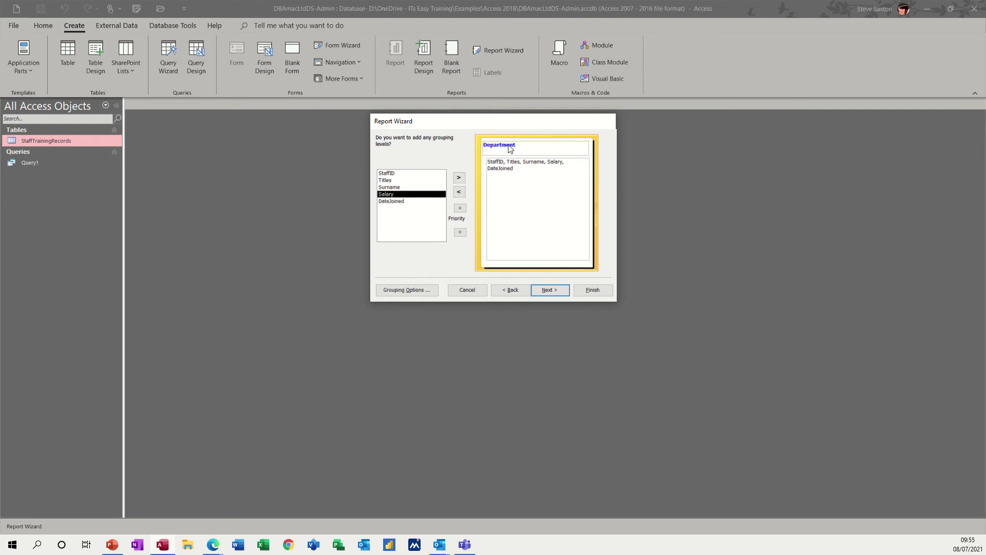
click(544, 291)
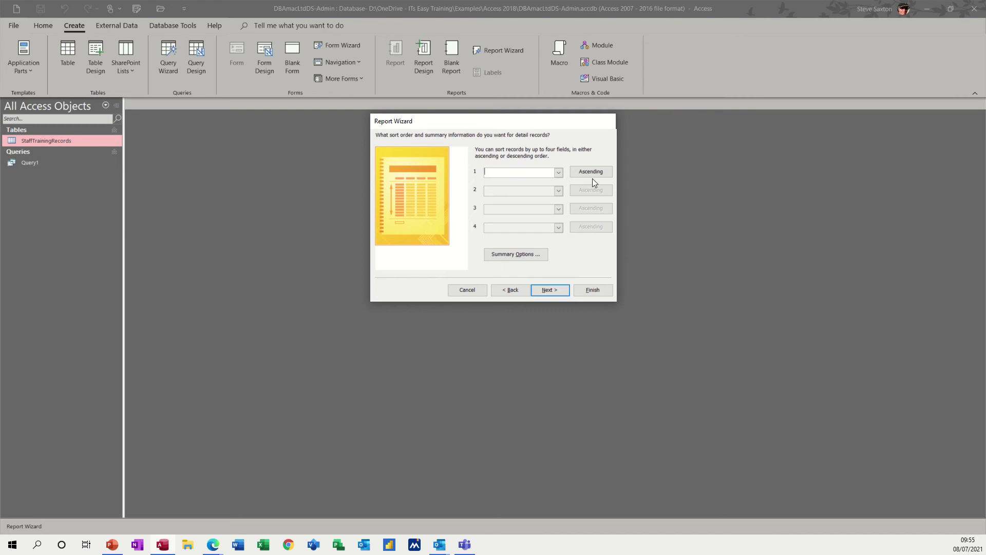
Step: Set summary options to Sum and Avg of Salary, with percent of total for sums
click(508, 254)
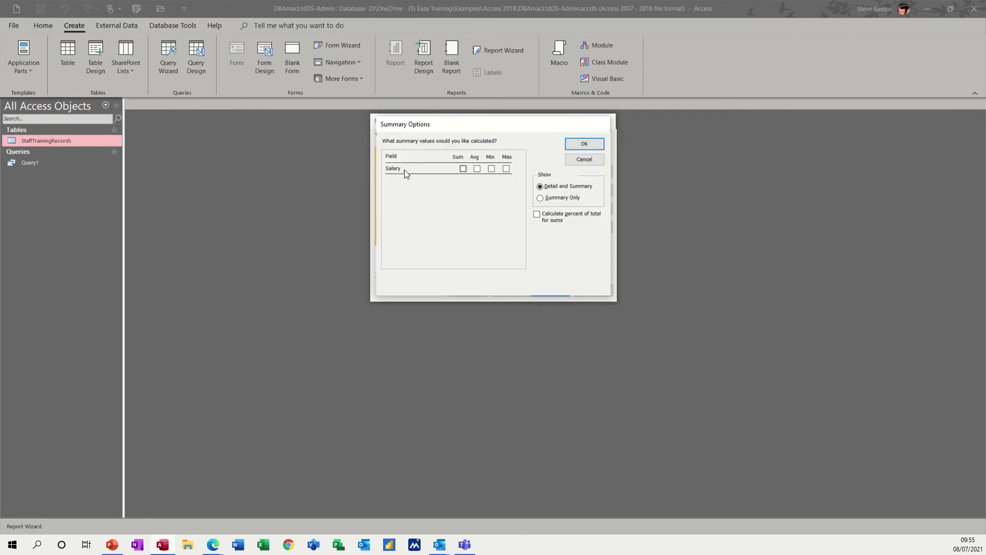
click(462, 168)
click(477, 168)
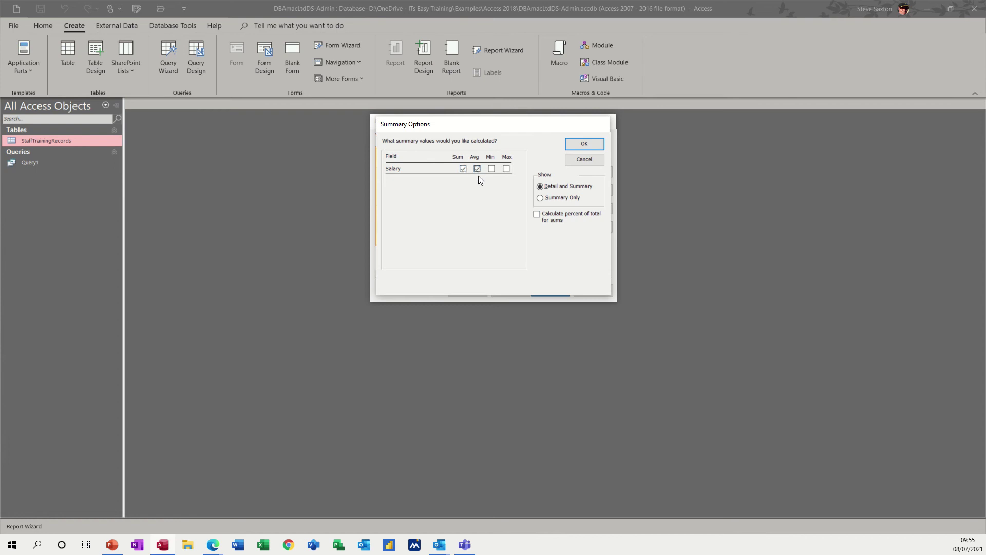
click(538, 214)
click(584, 145)
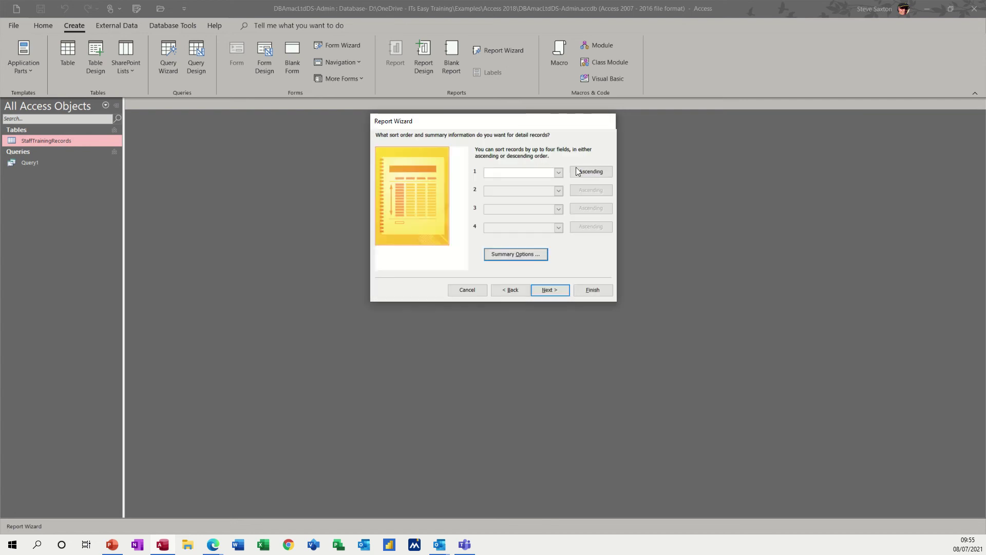
Step: Choose landscape layout, title the report RptStaffTrainingRecords and finish the wizard
click(546, 290)
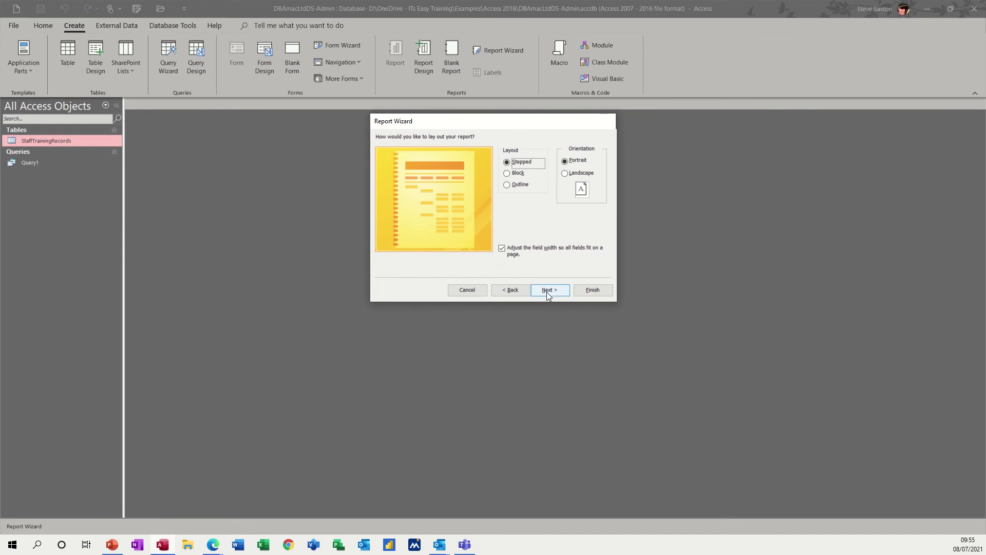
click(565, 173)
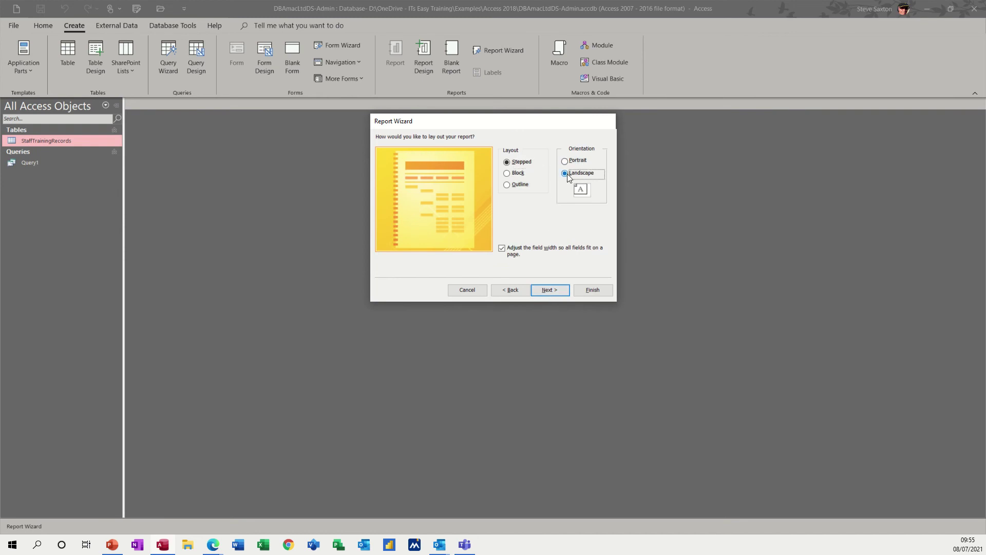
click(550, 291)
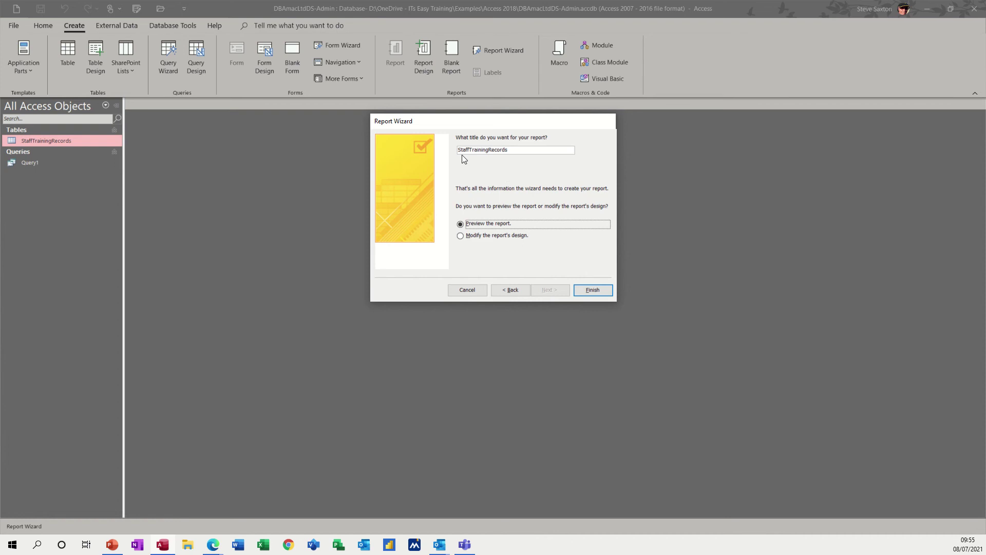
click(461, 152)
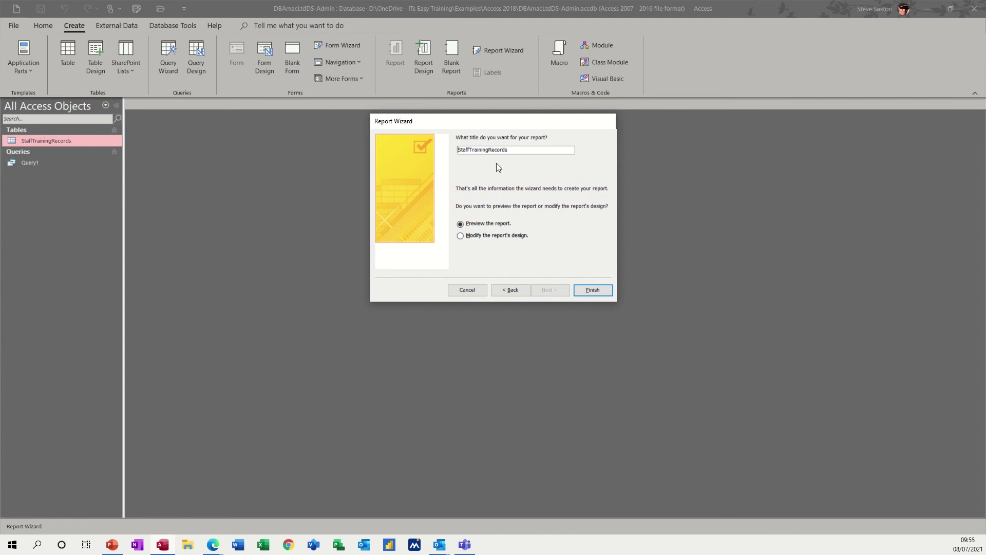
text(Rpt)
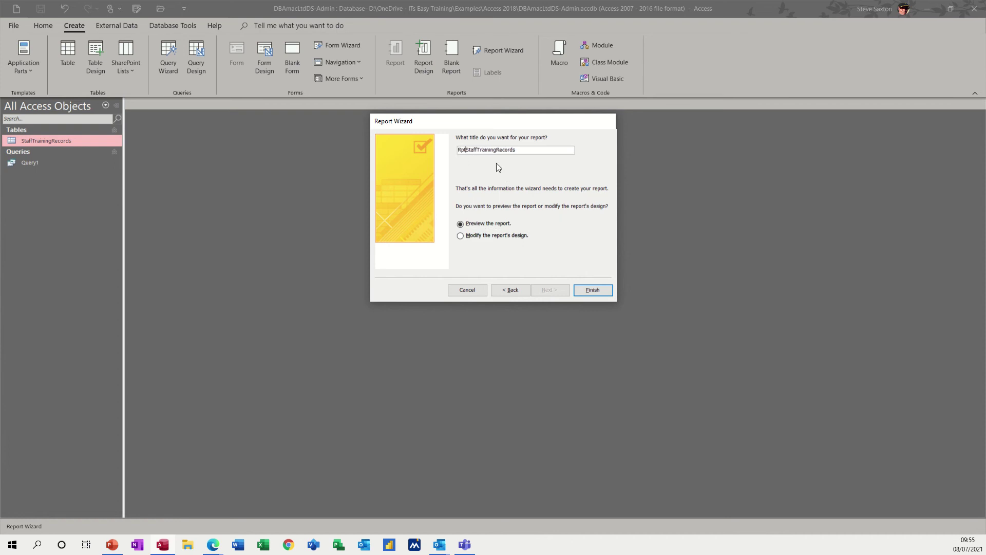
click(589, 290)
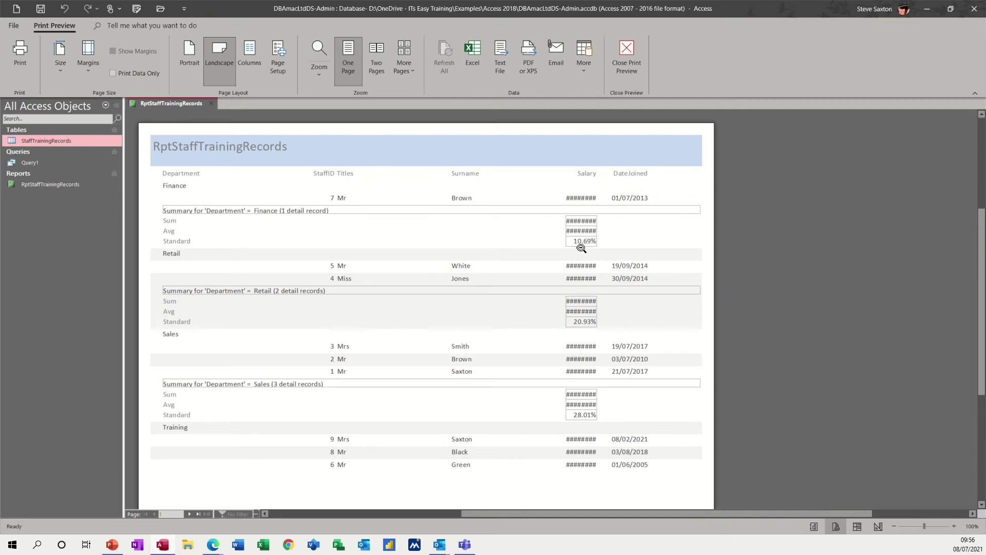
Step: In Design View widen the Salary detail and department summary boxes, then check in Report View
click(620, 58)
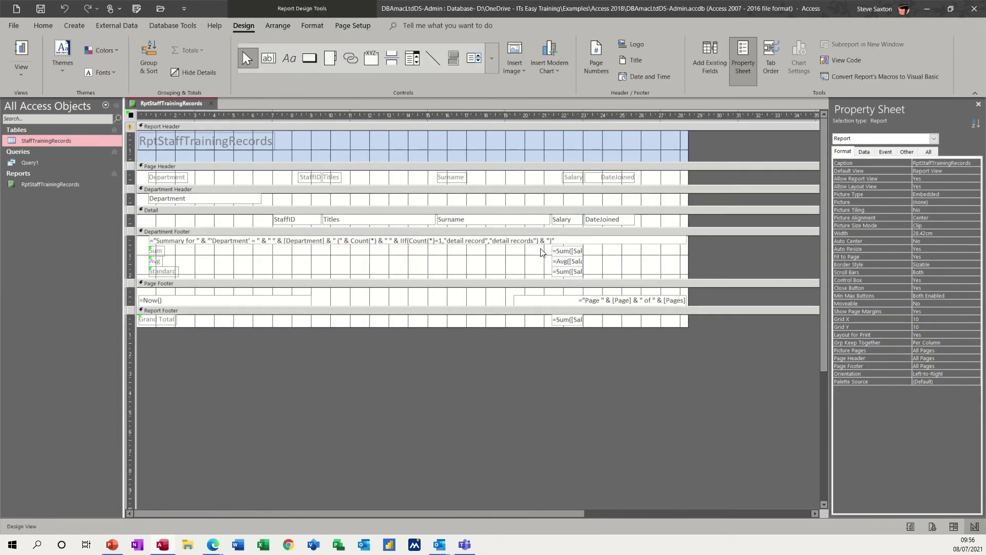
drag(539, 246, 592, 275)
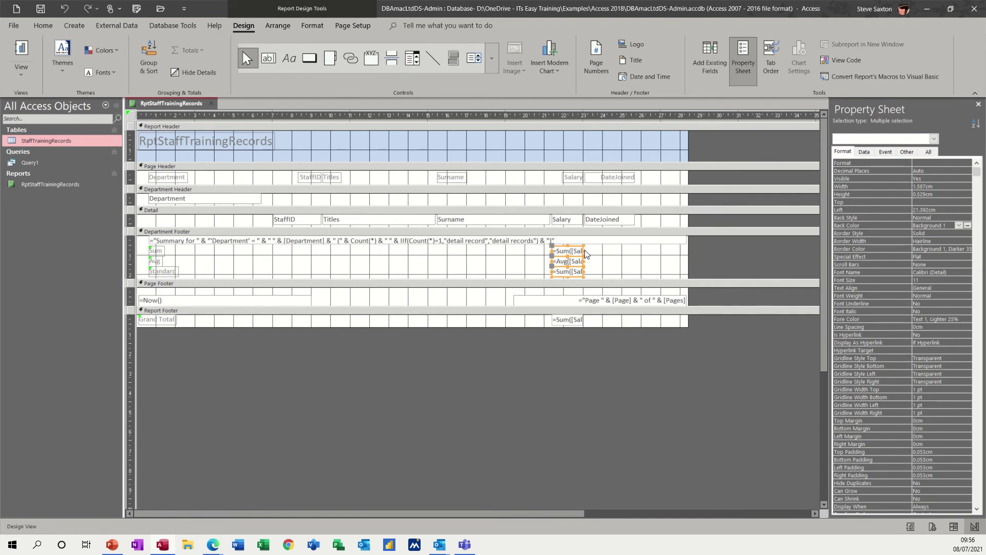
drag(583, 249, 601, 250)
click(574, 219)
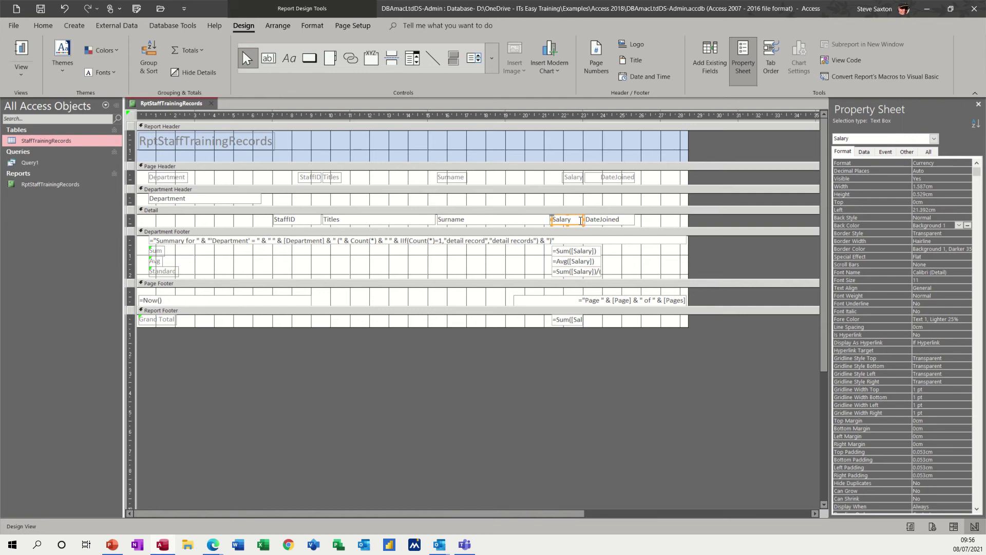
click(592, 219)
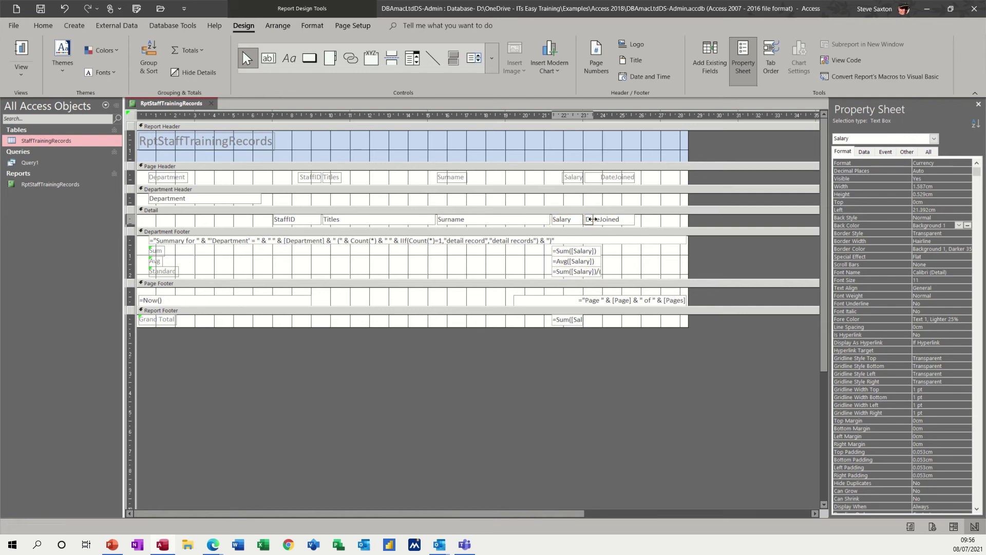
drag(595, 219, 595, 219)
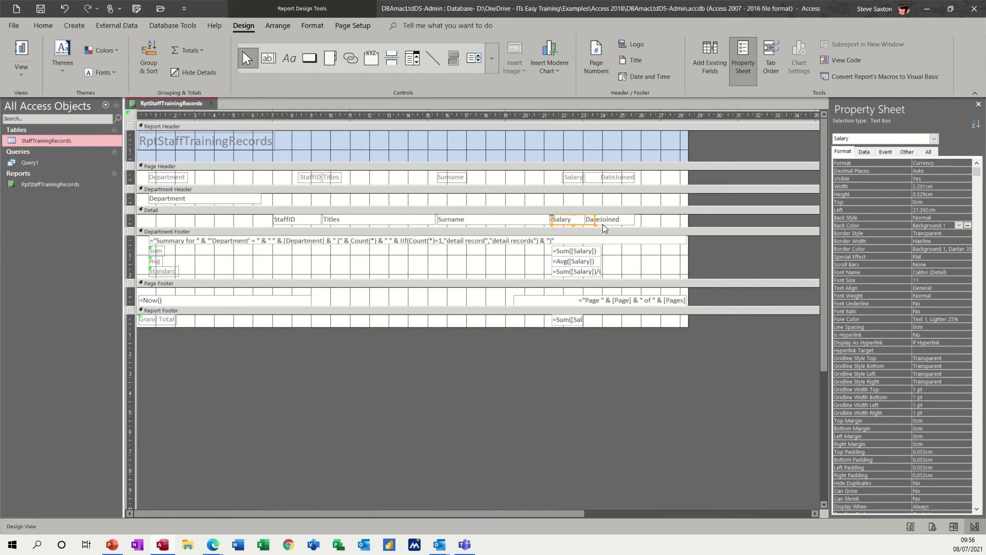
click(19, 47)
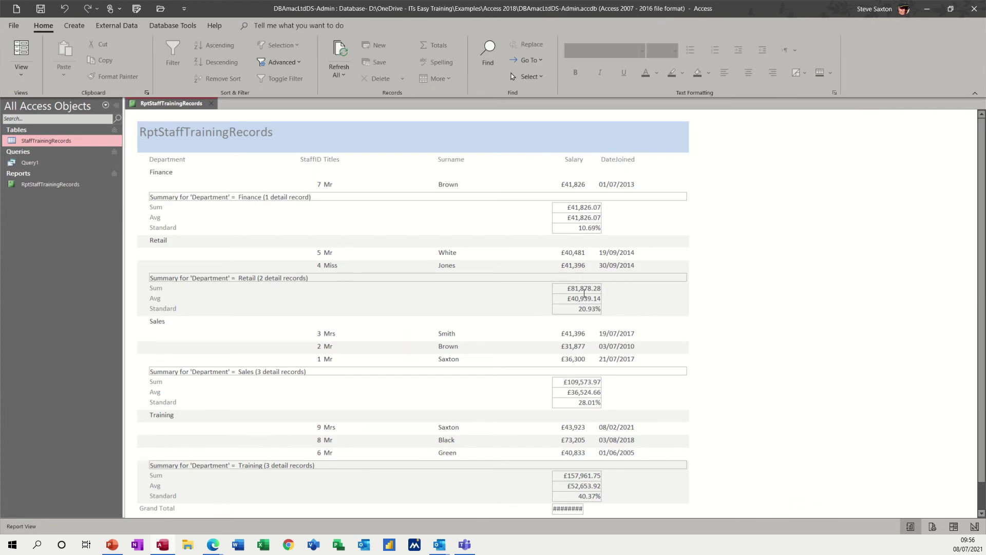
scroll(533, 391, down, 2)
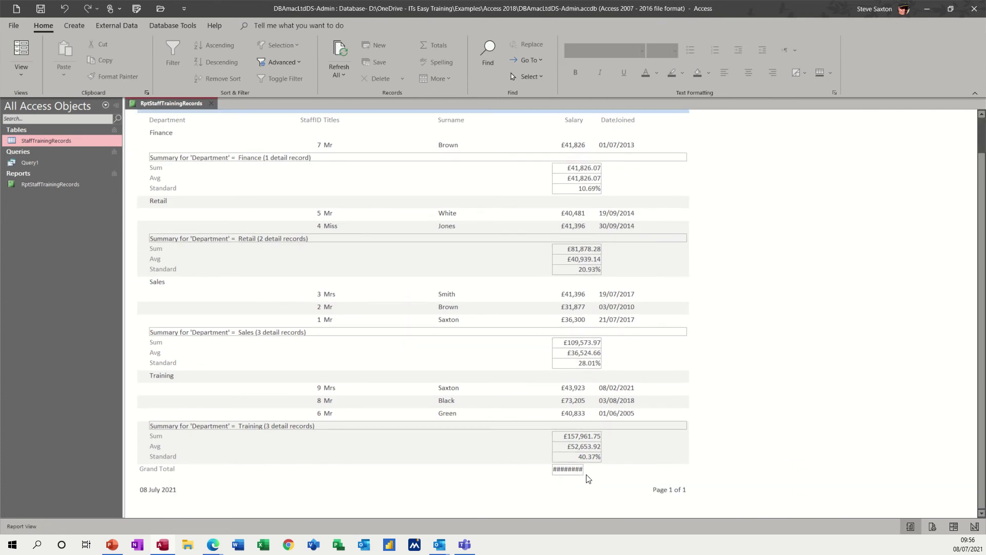
Step: Widen the Report Footer grand total box so £391,240.07 shows in full, then recheck the report
click(18, 77)
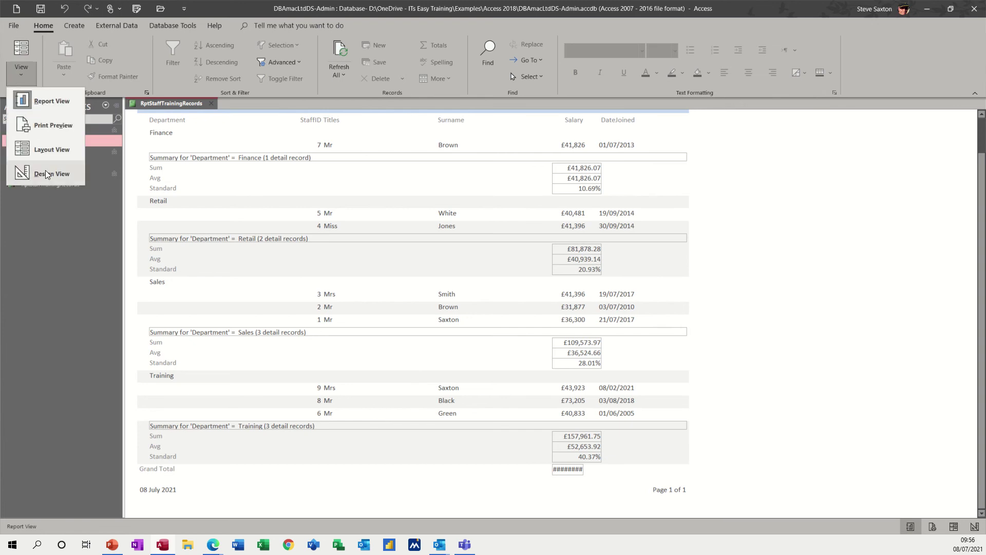
click(46, 174)
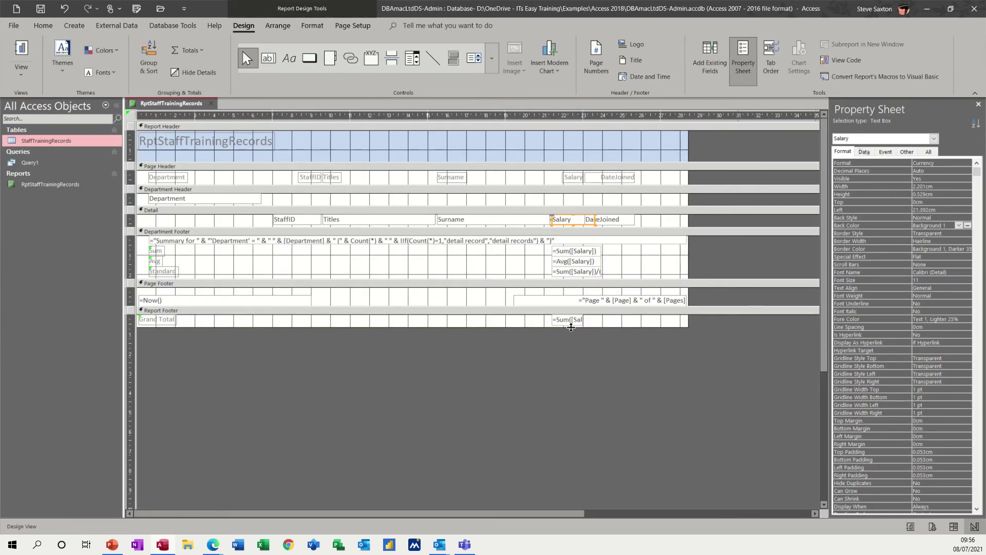
click(567, 319)
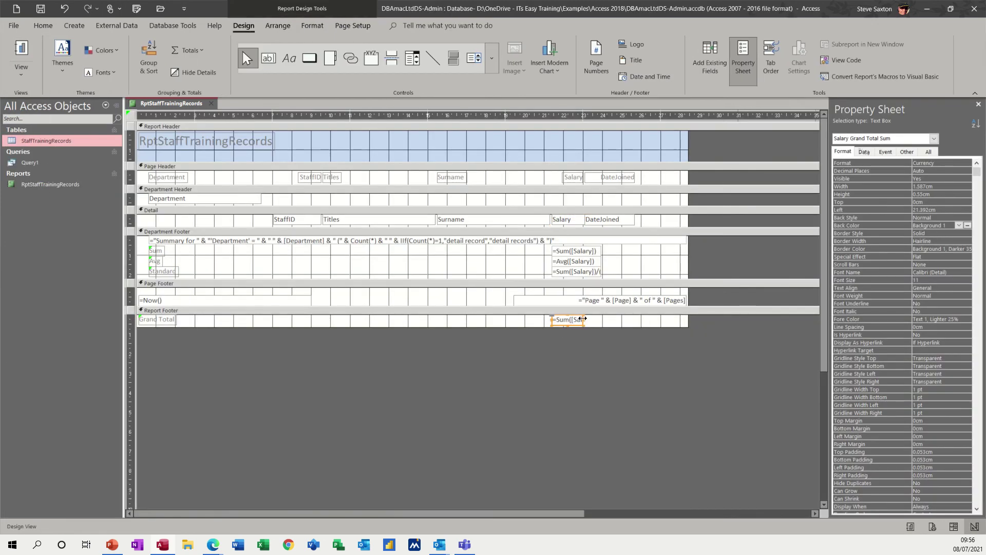
drag(582, 319, 602, 320)
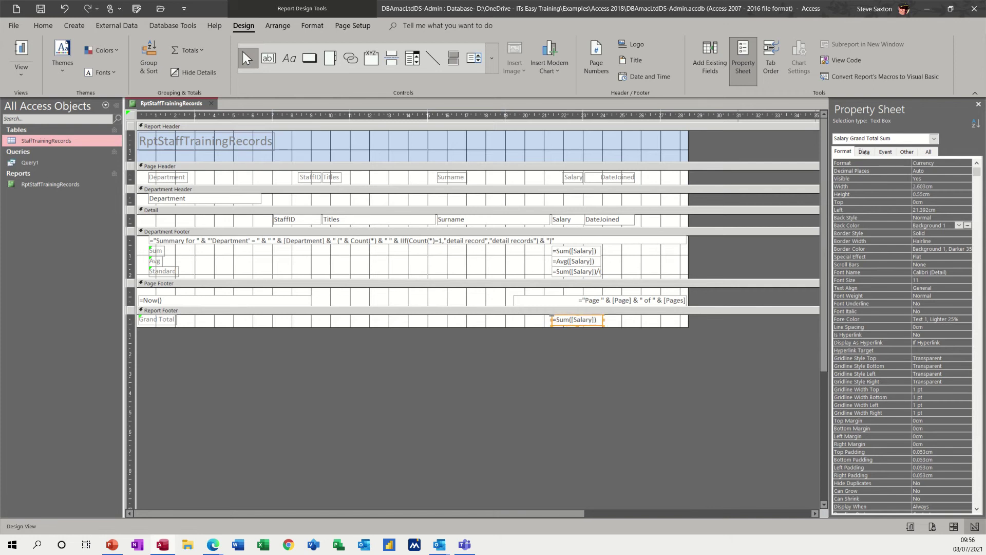
click(9, 49)
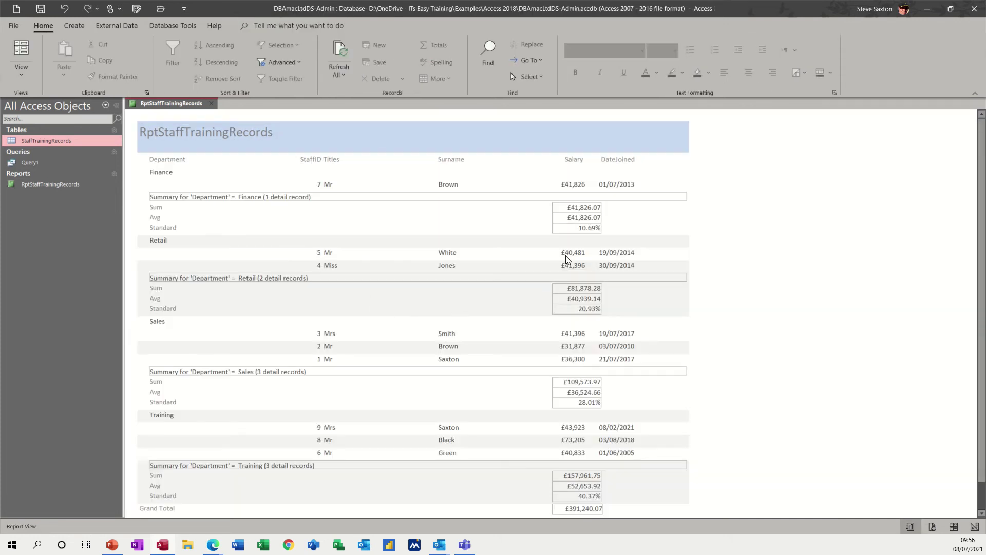
scroll(586, 310, down, 2)
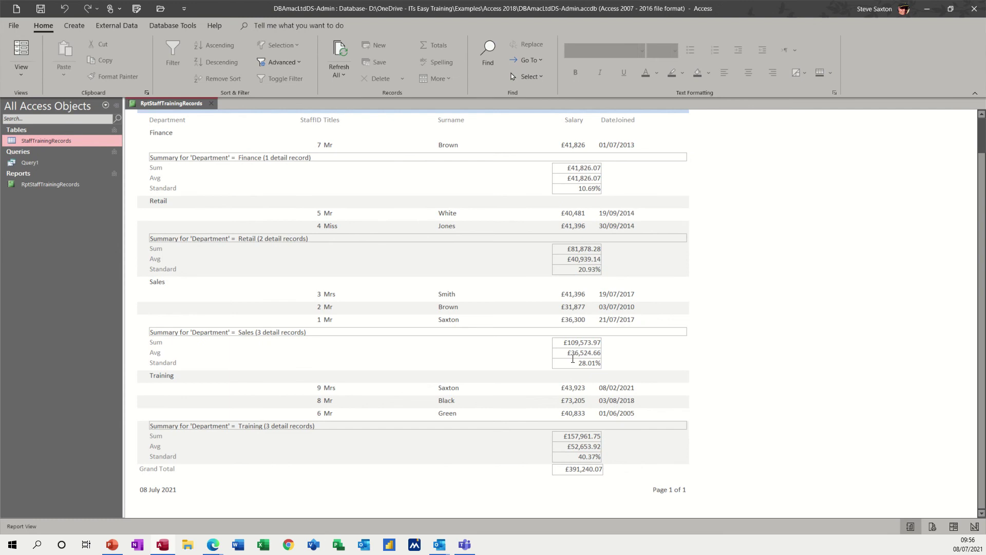
scroll(566, 361, up, 2)
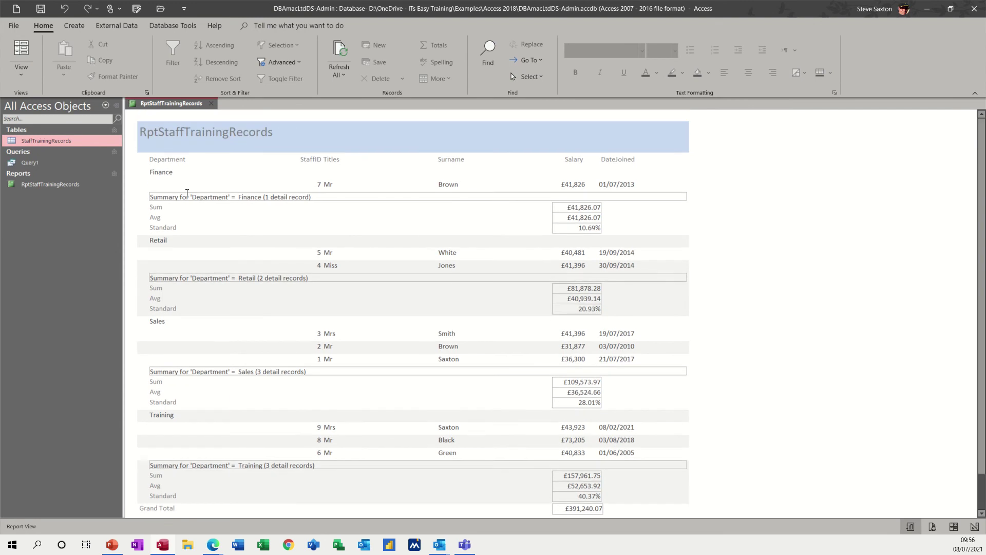
click(20, 70)
Step: Delete the Department Footer summary caption box, preview the report, then close without saving
click(45, 177)
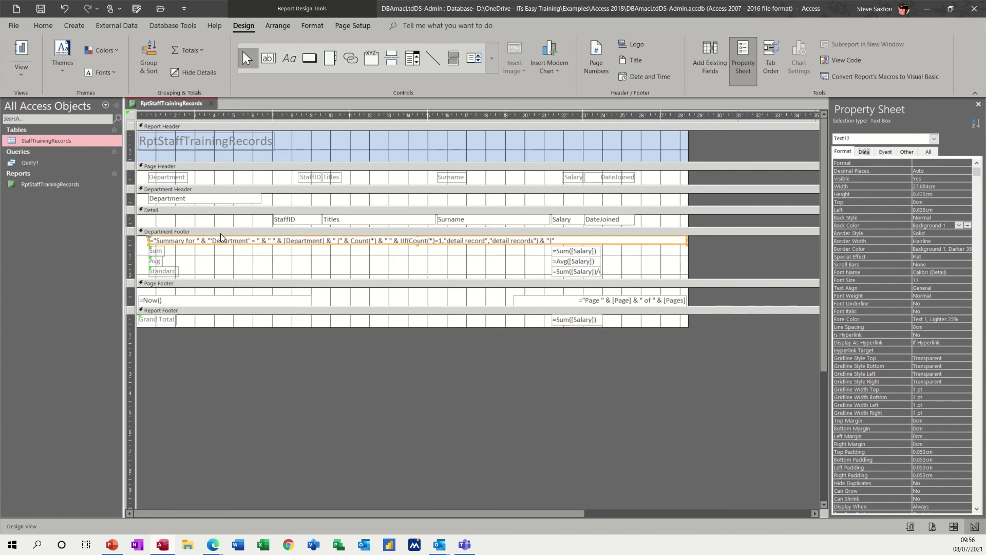
key(Delete)
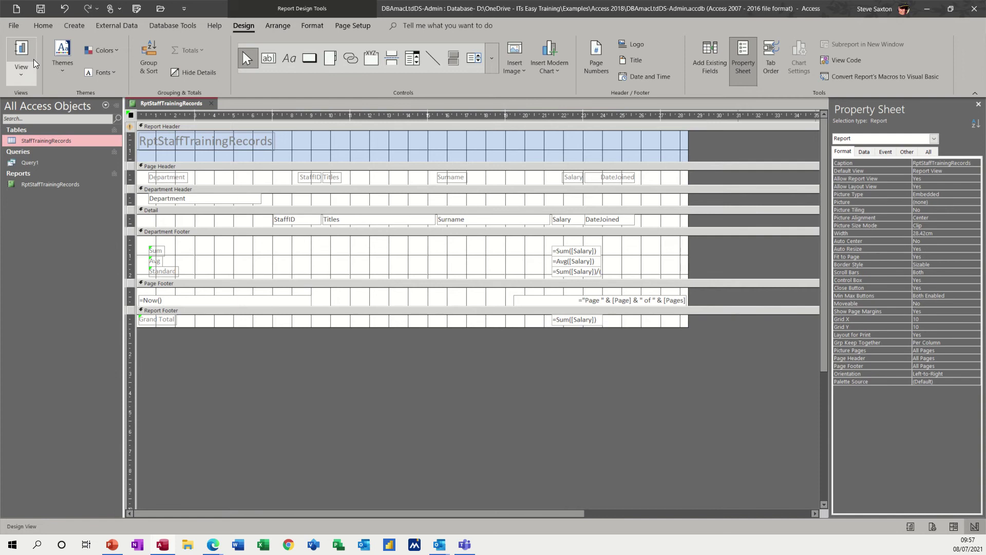
click(21, 52)
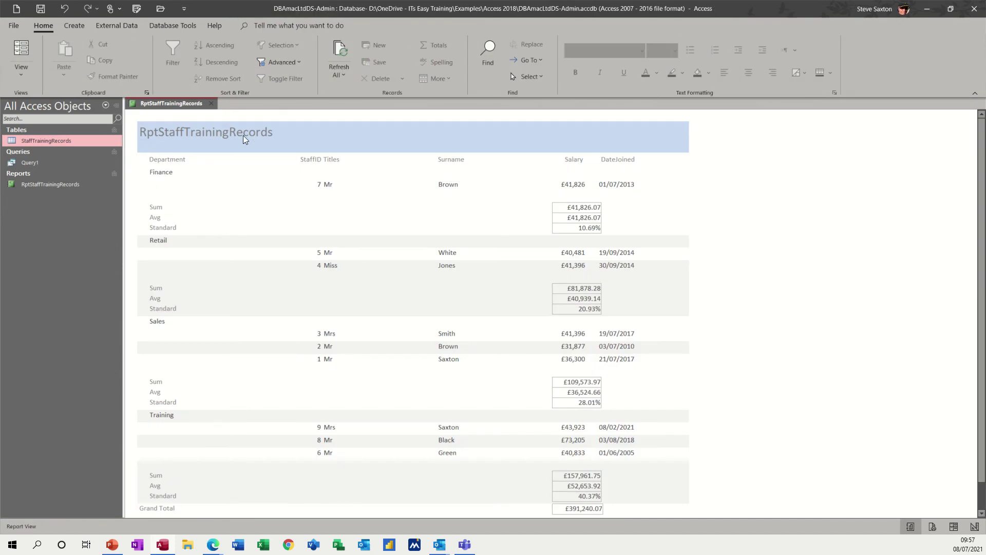
scroll(371, 311, down, 2)
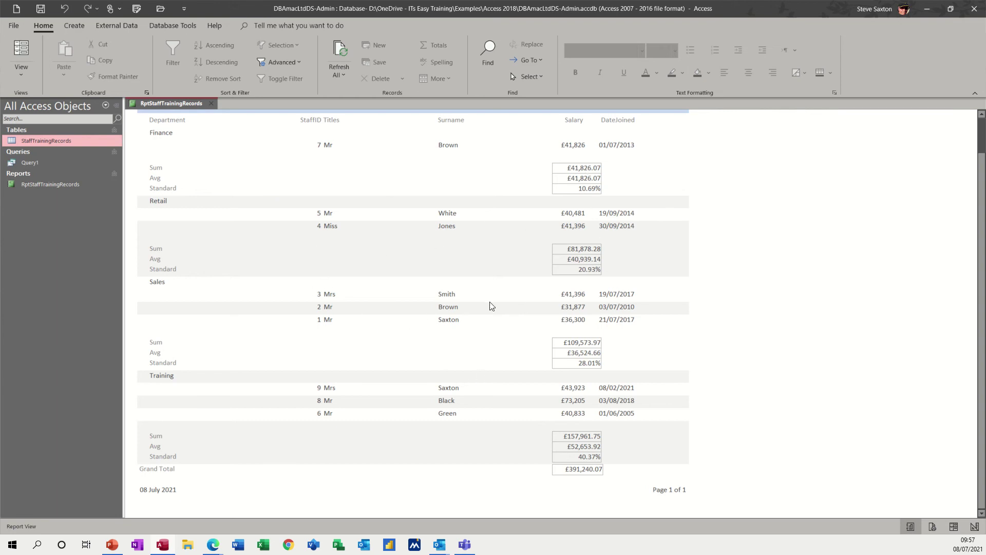
click(211, 103)
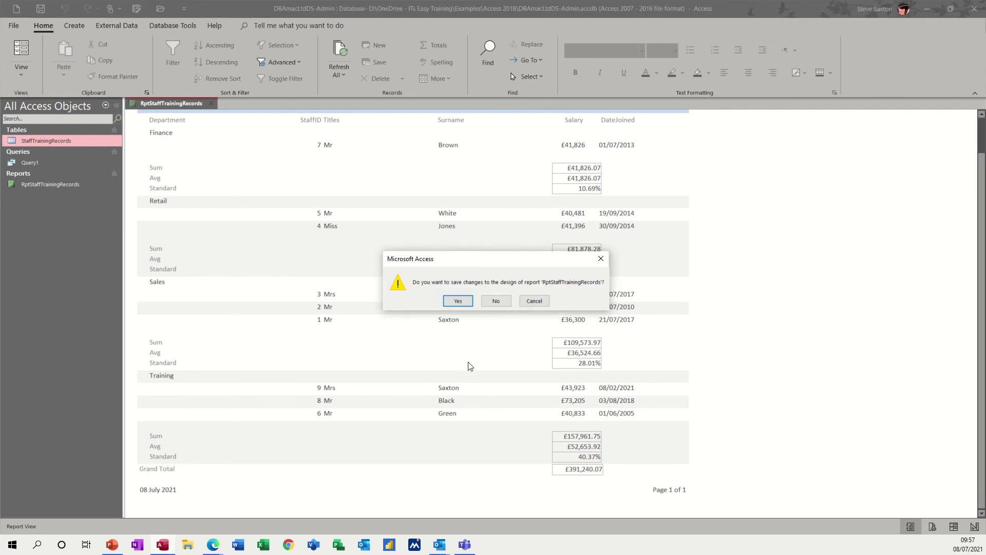
click(491, 303)
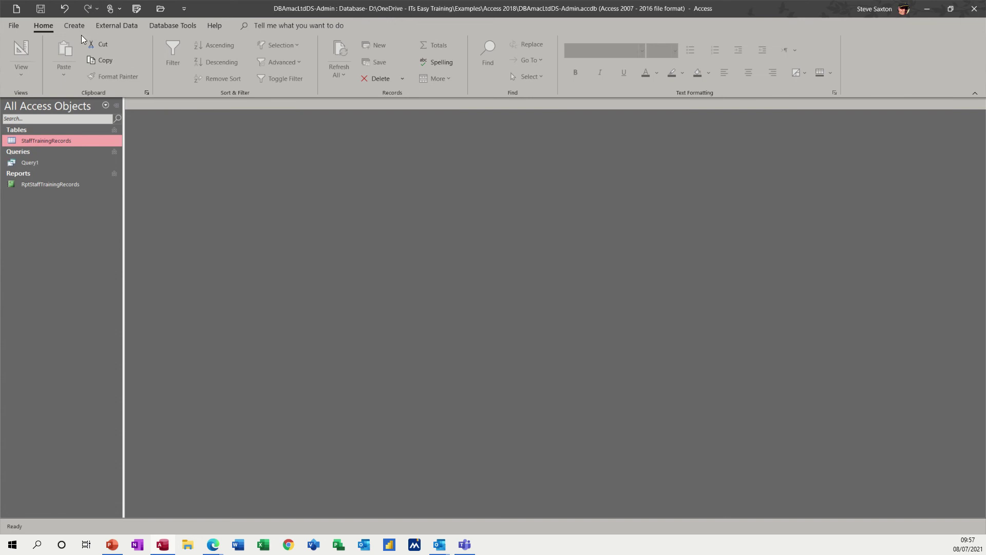
Step: Create a blank Design-view report bound to StaffTrainingRecords, with Field List and Group & Sort showing
click(70, 26)
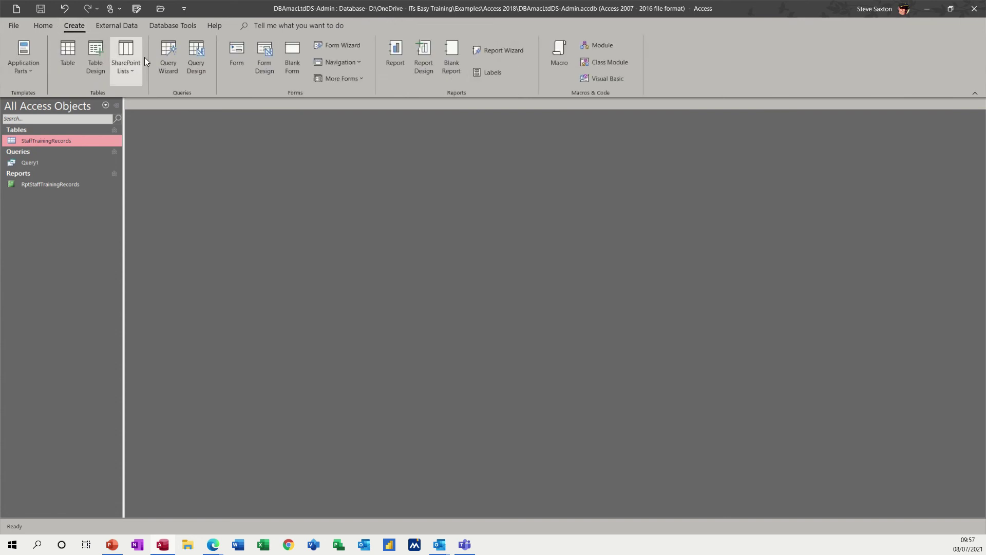
click(422, 71)
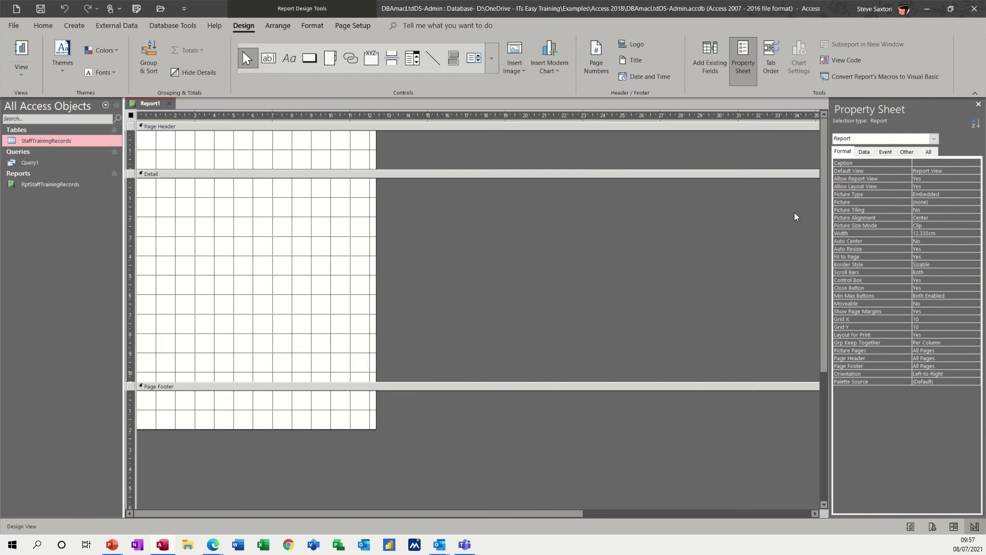
click(864, 152)
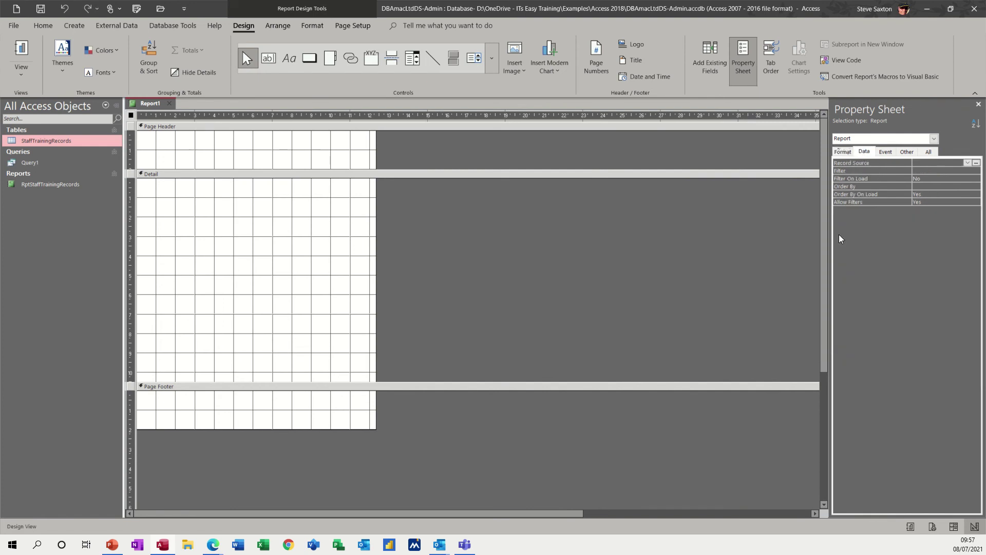
click(966, 163)
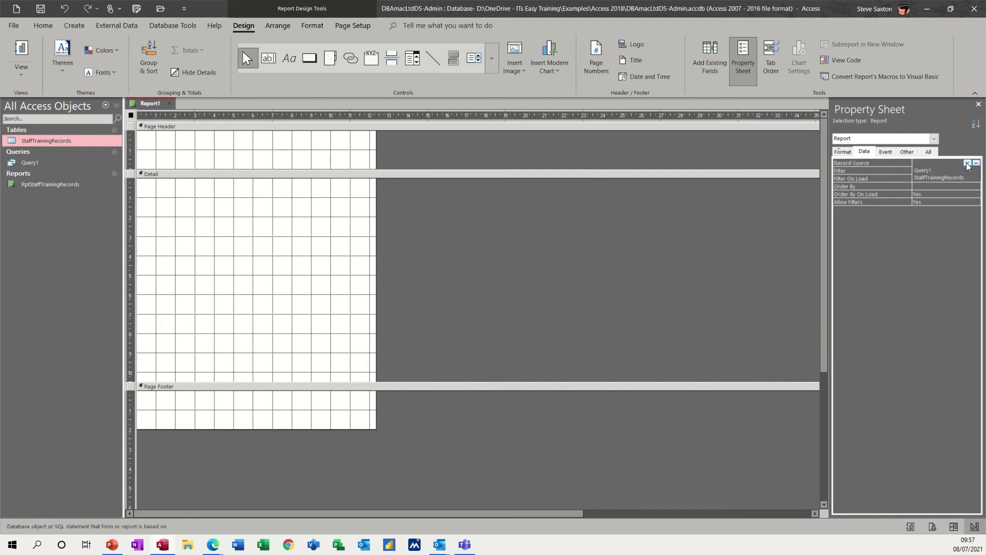
click(925, 178)
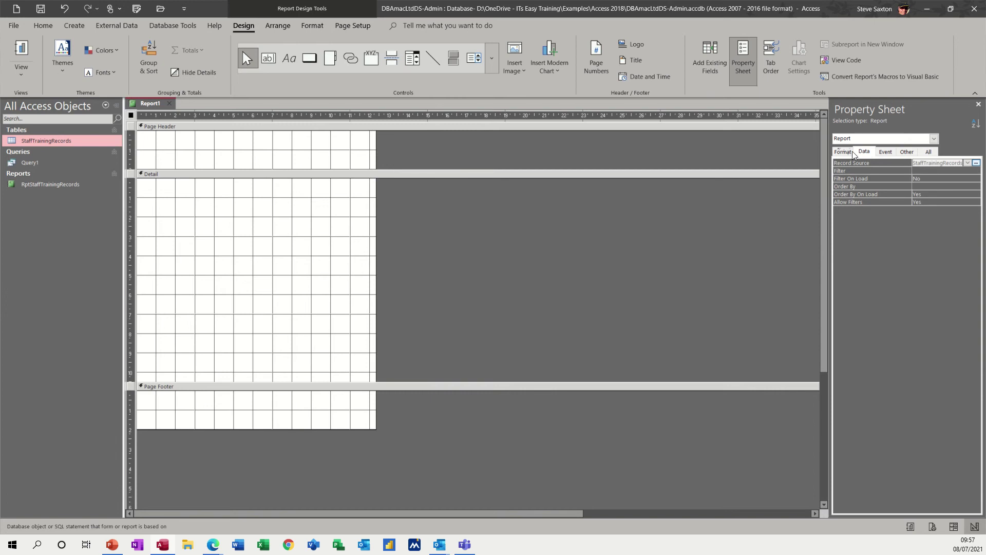
click(712, 67)
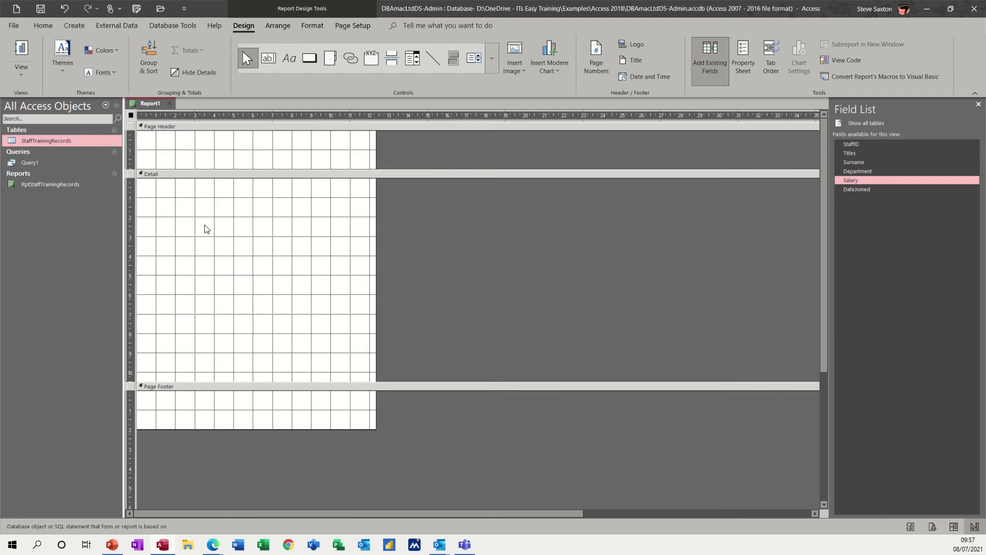
click(145, 54)
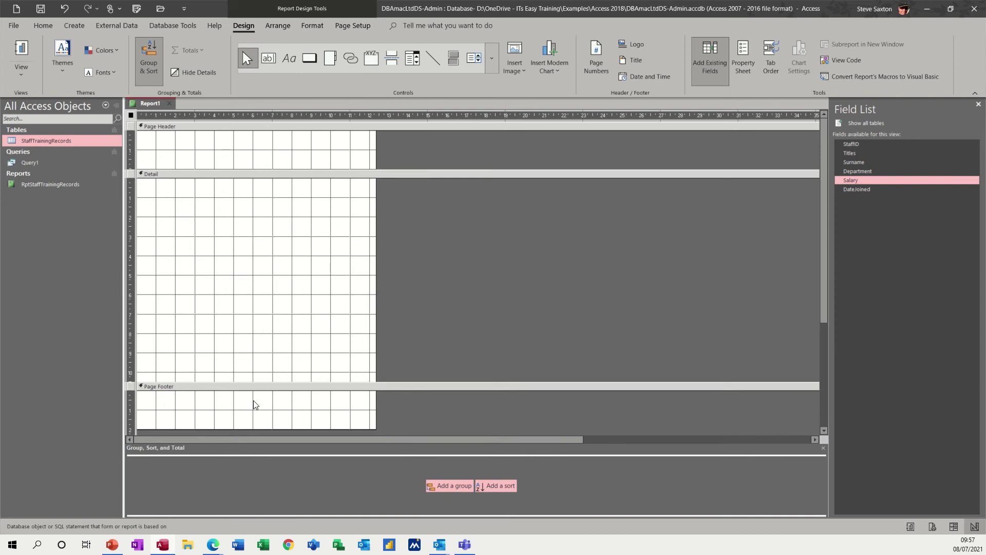
Step: Add a Department grouping level with a footer section
click(444, 486)
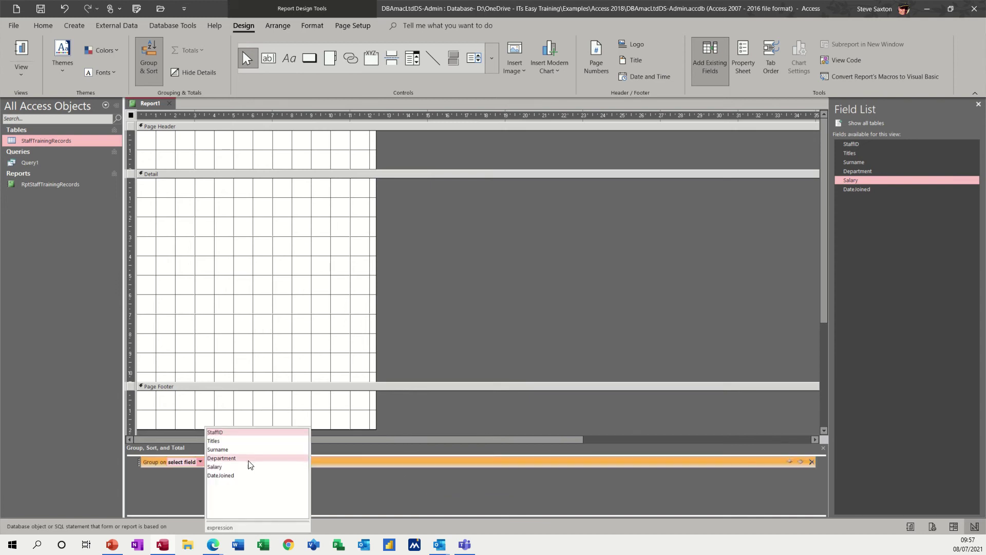
click(219, 458)
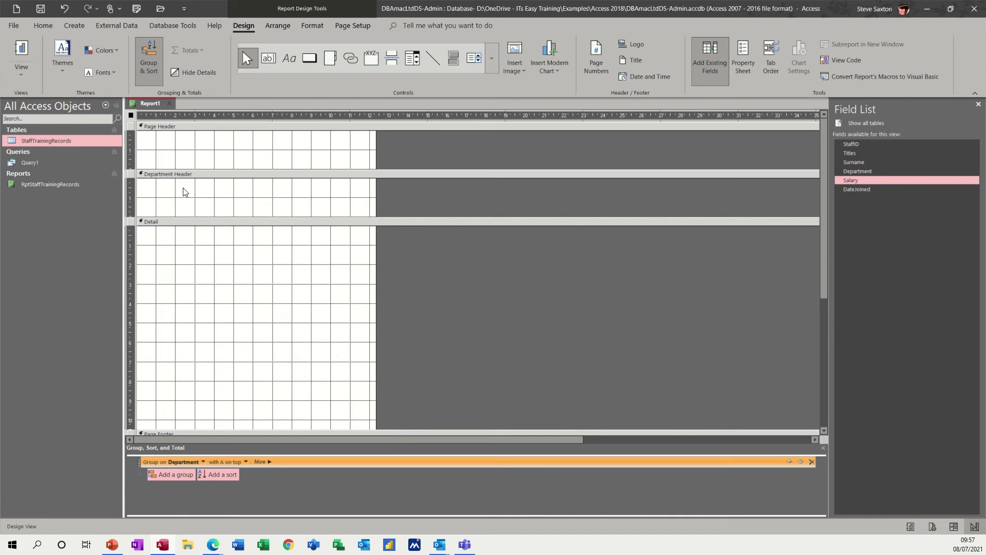
click(268, 462)
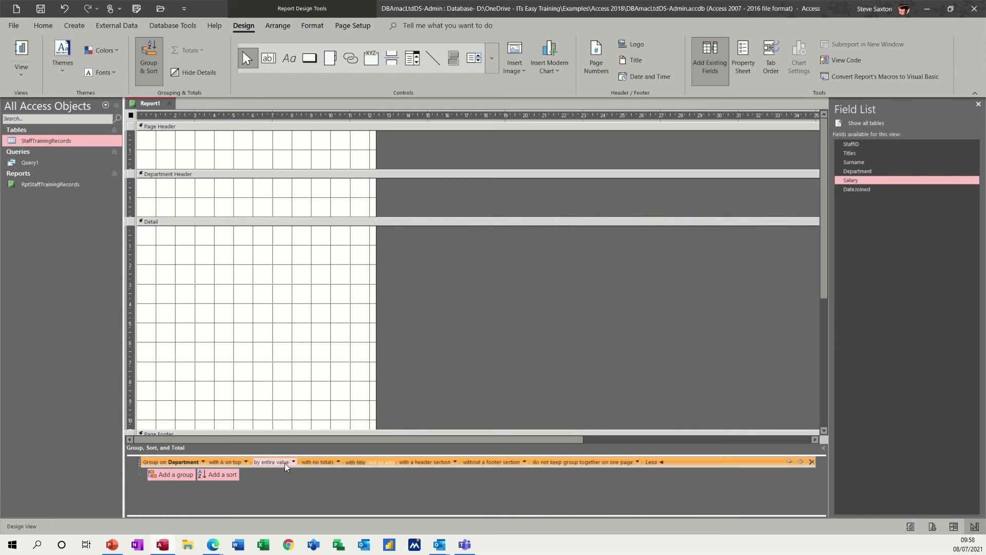
click(523, 463)
click(491, 470)
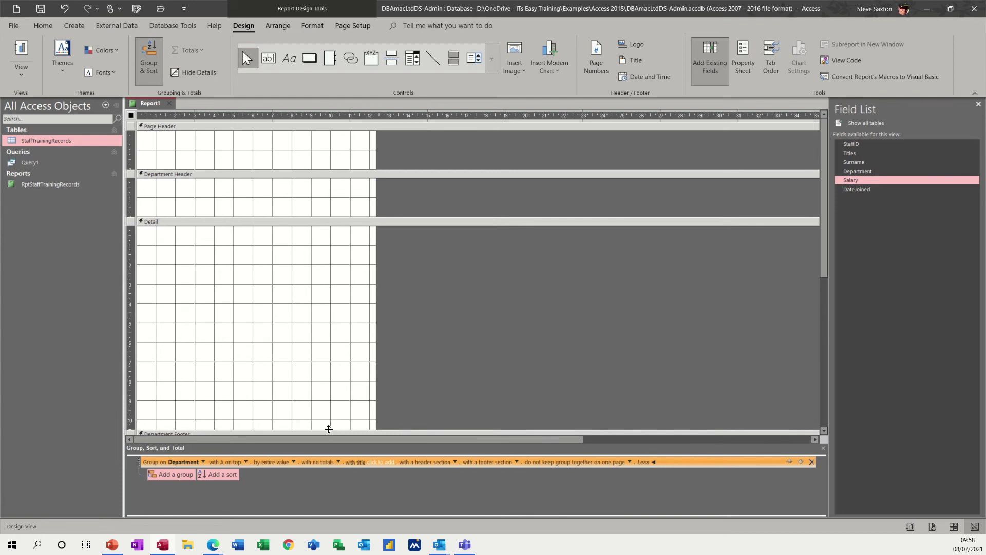
Step: Shorten the Detail section by dragging its boundary up
drag(329, 431, 343, 327)
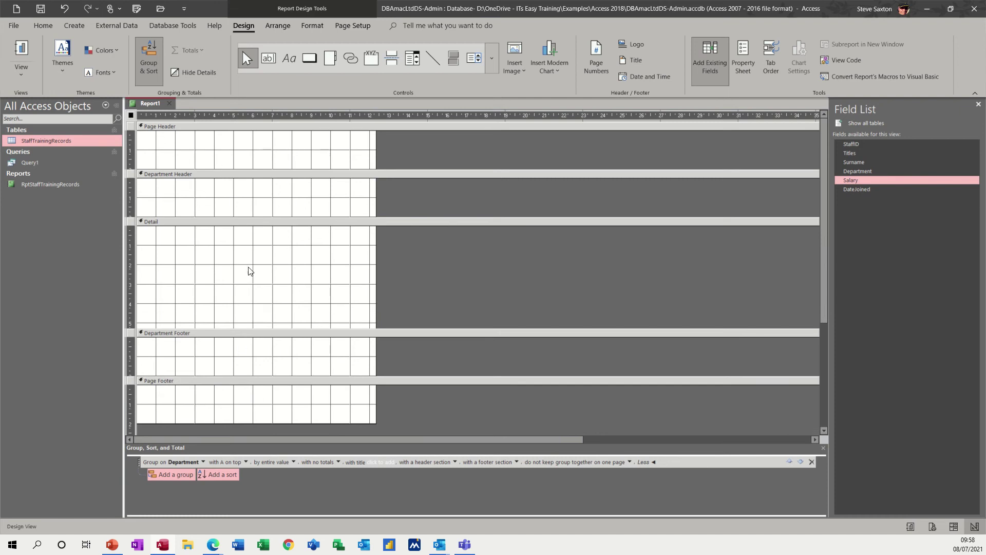
click(823, 447)
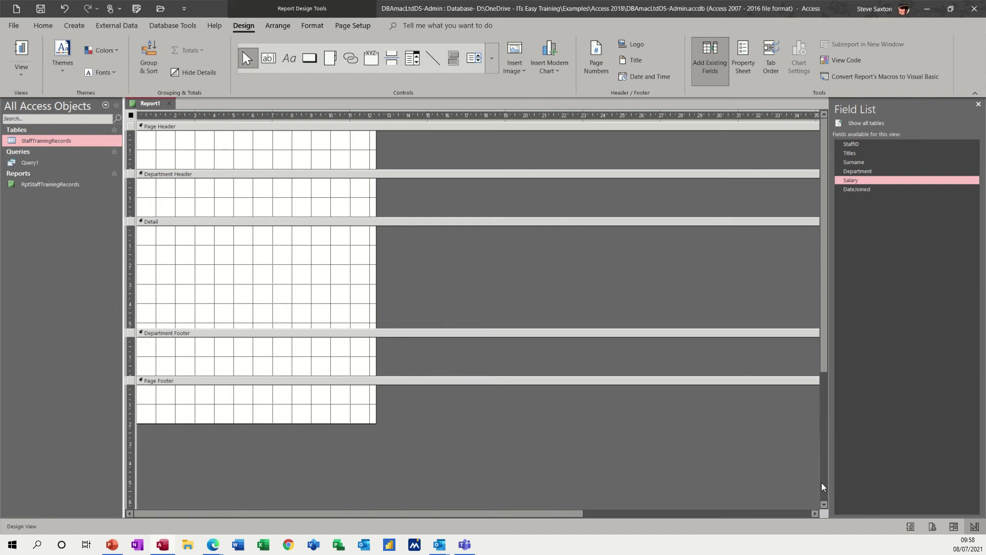
click(150, 56)
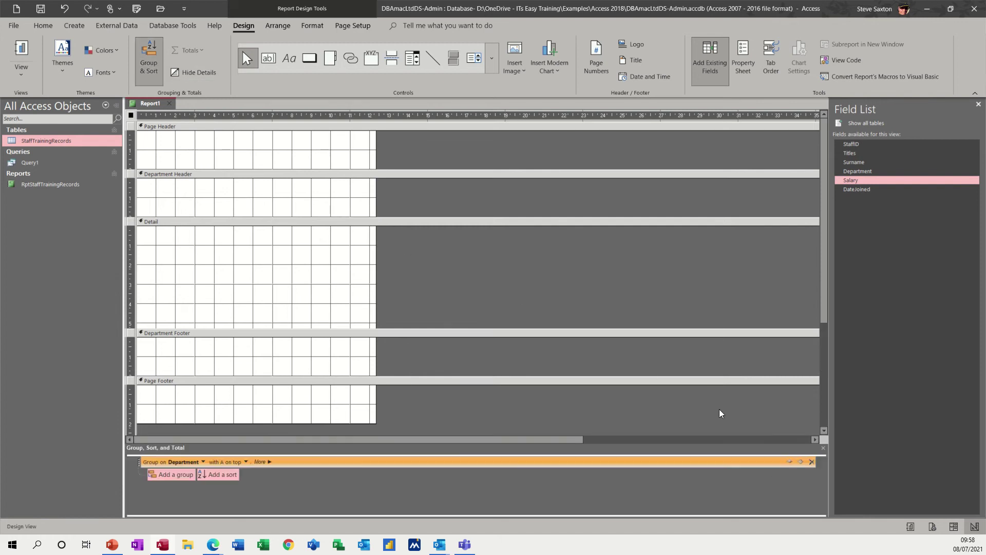
Step: Place the Department field, without its label, at the left of the Department Header
click(822, 448)
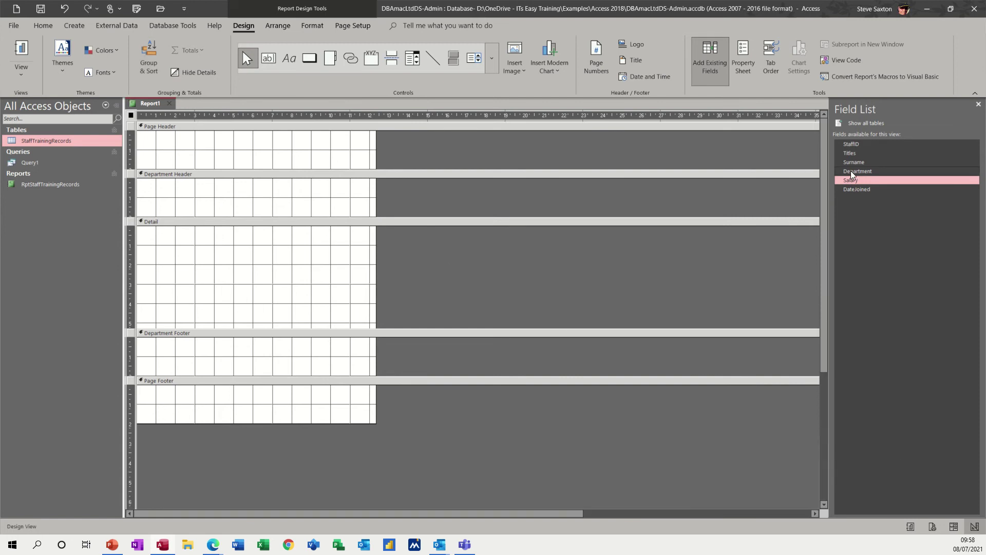
drag(850, 170, 180, 190)
click(150, 197)
key(Delete)
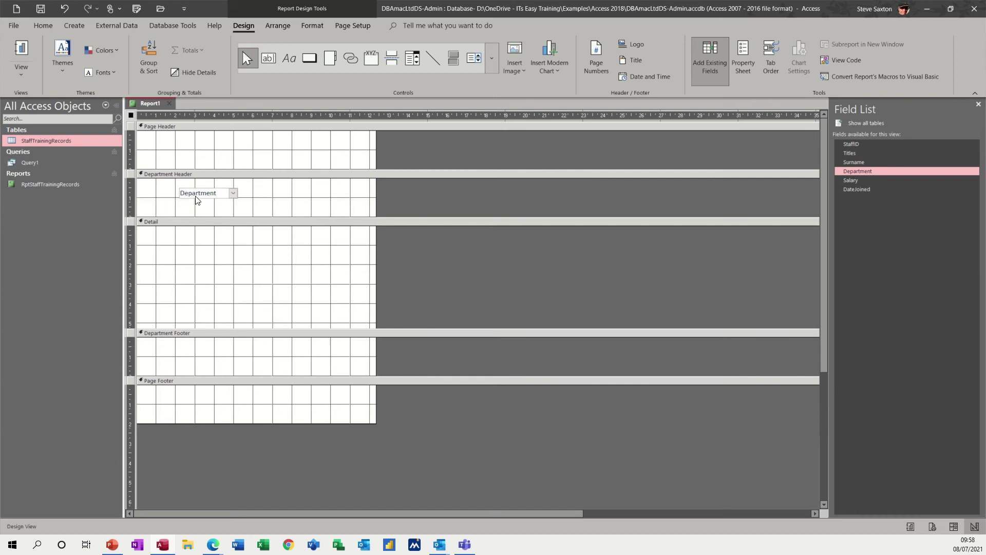
drag(198, 194, 156, 185)
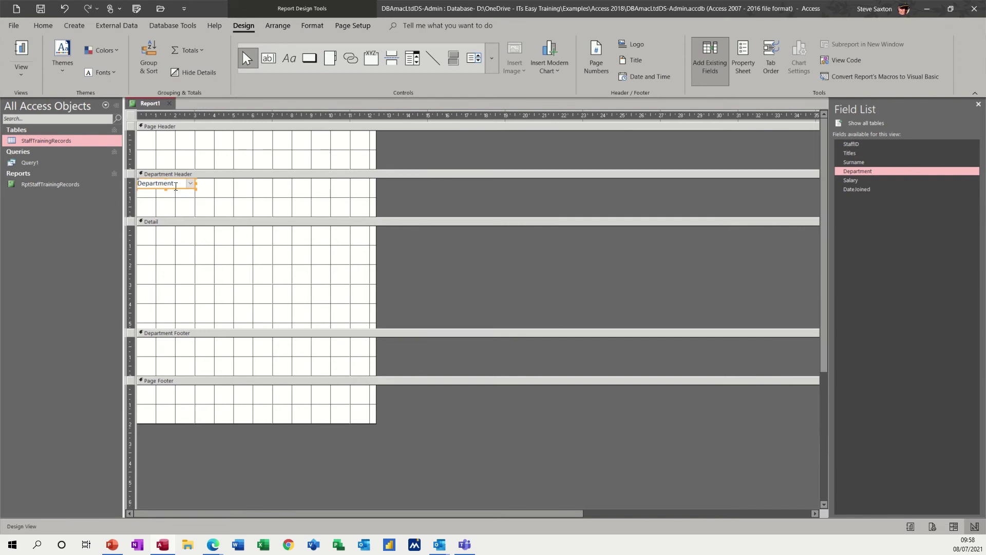
Step: Format the Department box as red, bold, 14-point text
click(309, 26)
click(174, 74)
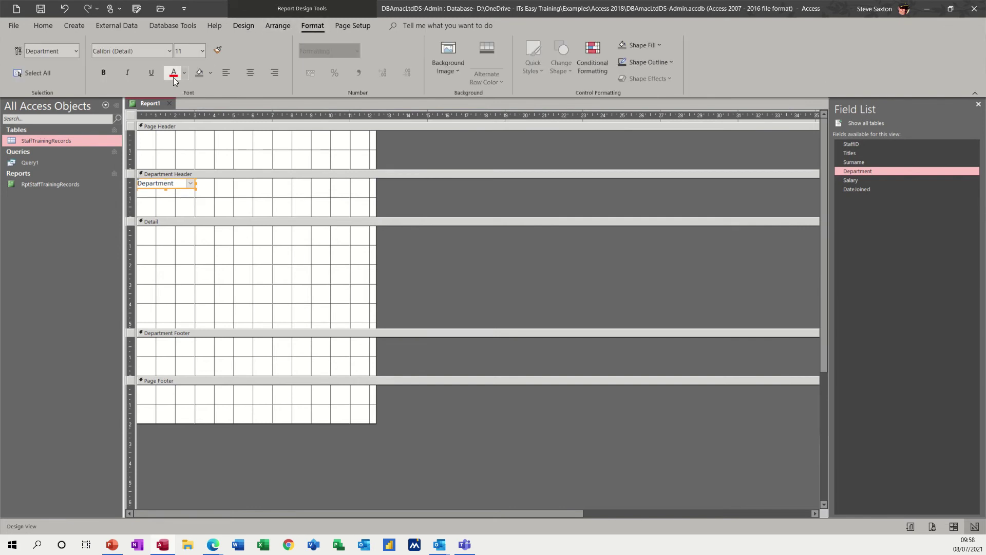
click(104, 73)
click(202, 51)
click(182, 127)
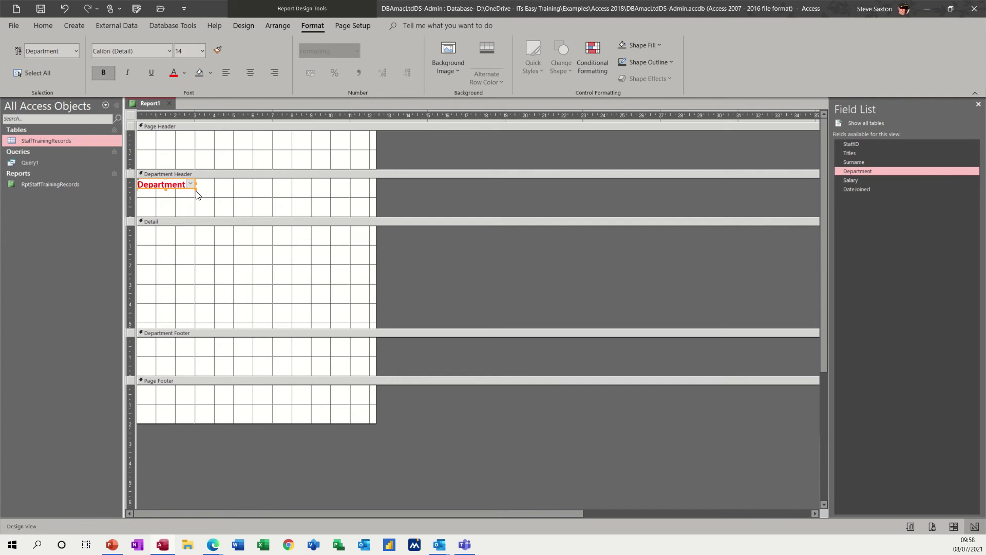
Step: Enlarge the Department box and check the heading in Report View
drag(195, 189, 204, 194)
click(242, 26)
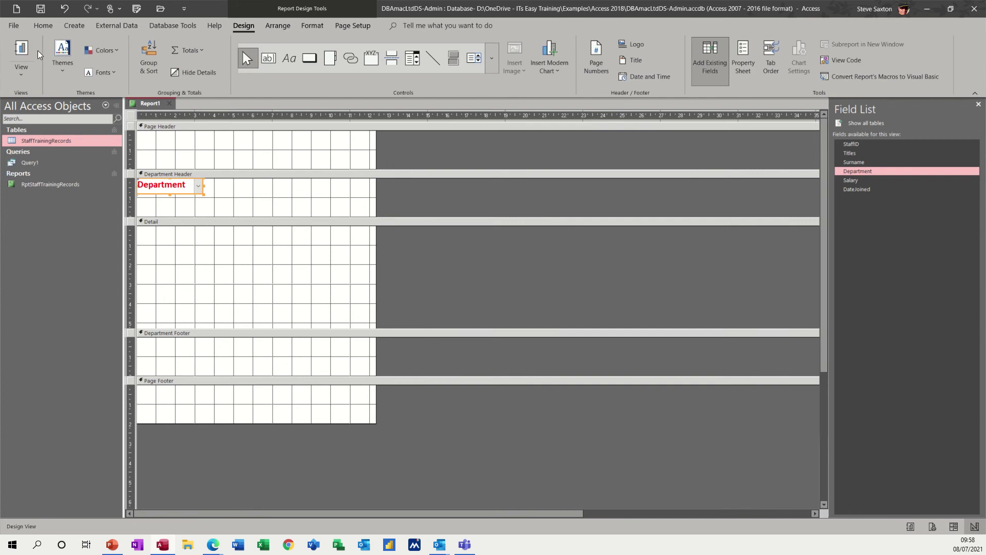
click(20, 51)
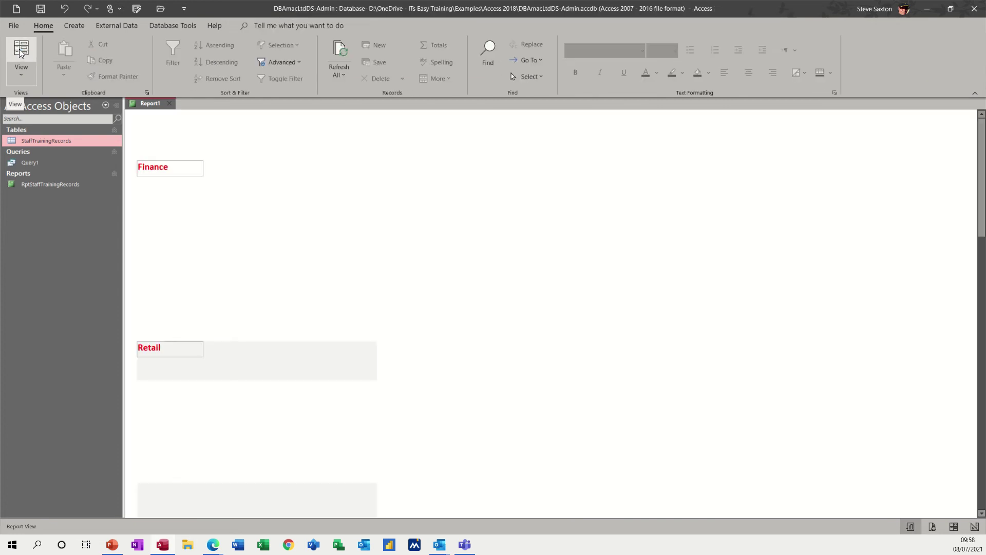
click(20, 77)
click(41, 172)
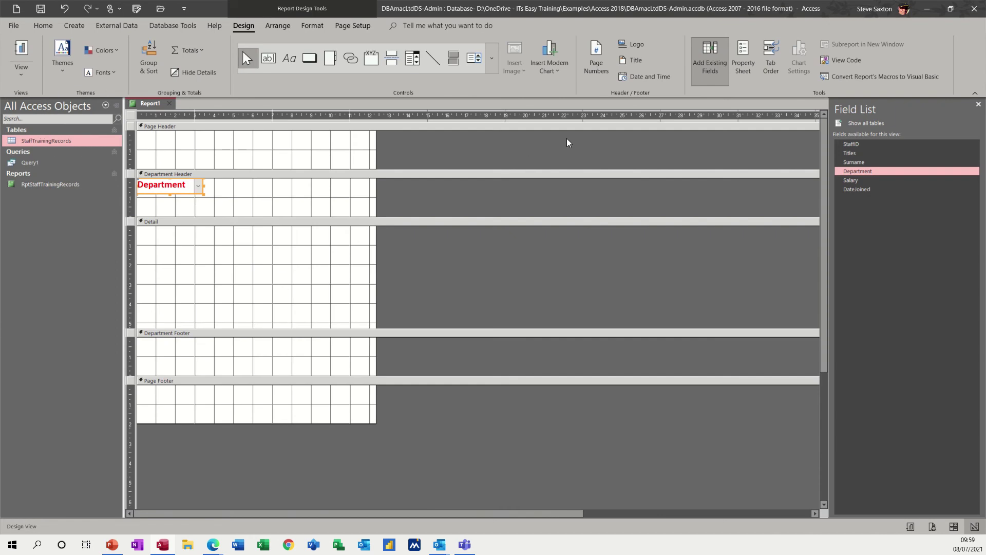
Step: Set the Department box's Border Style to Transparent and preview the result
click(742, 65)
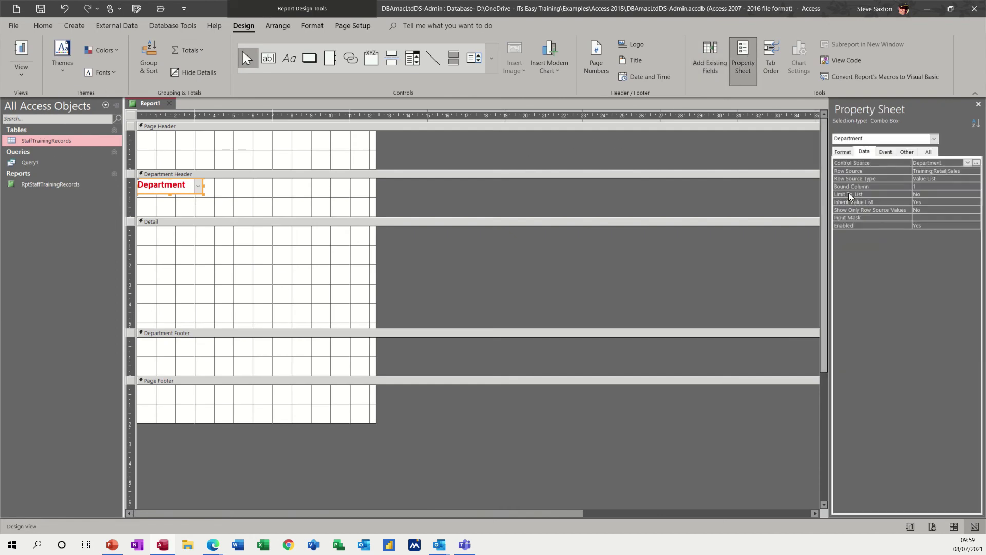
click(835, 151)
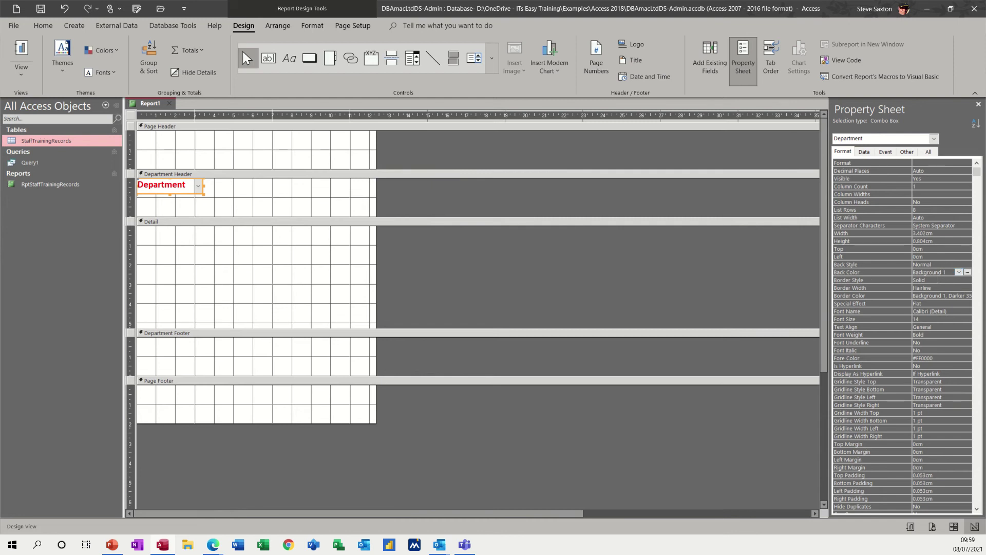
click(938, 279)
click(967, 279)
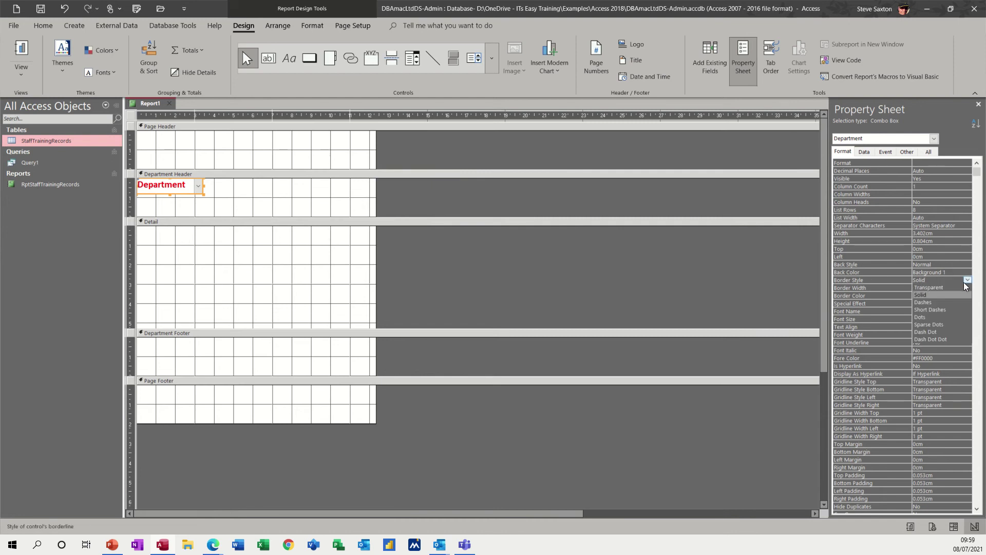
click(951, 287)
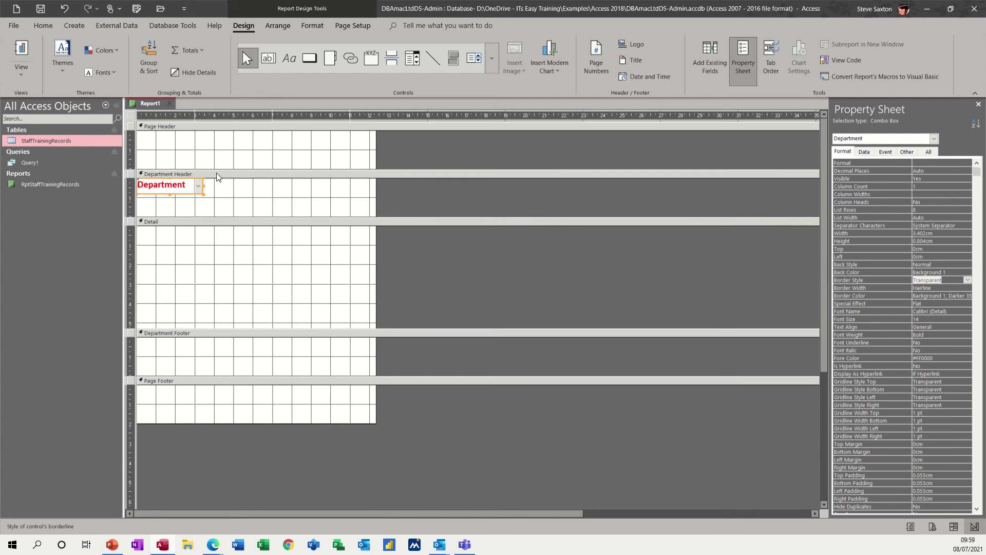
click(23, 54)
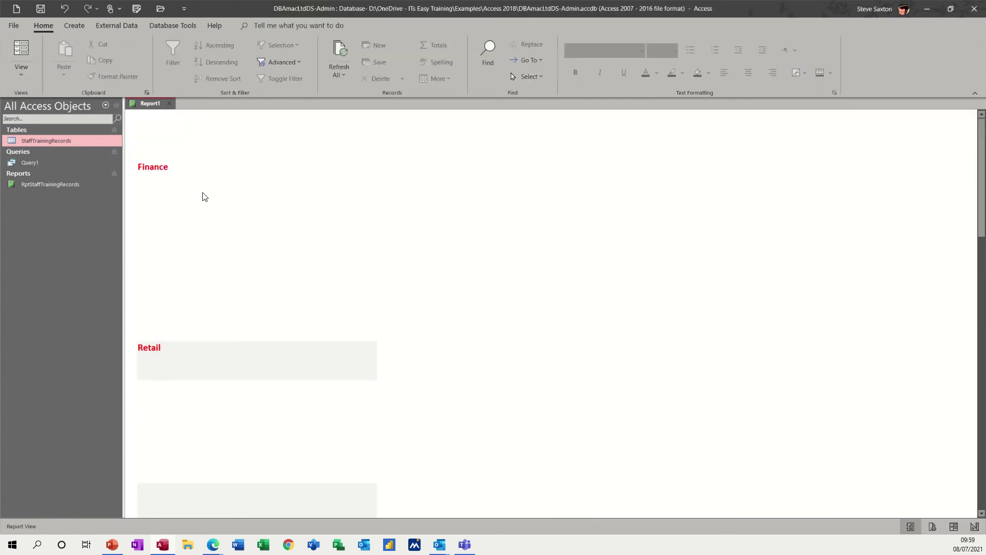
click(23, 79)
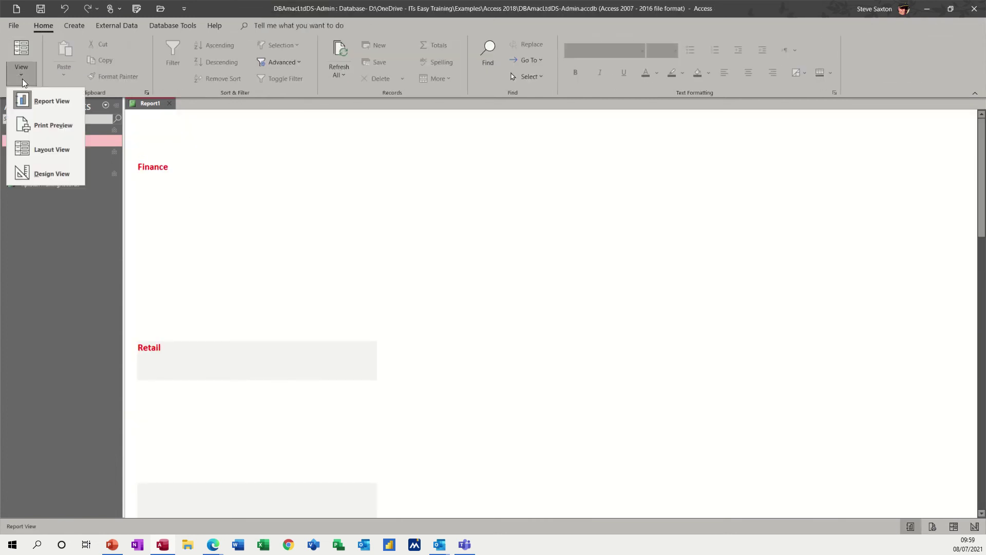
click(48, 170)
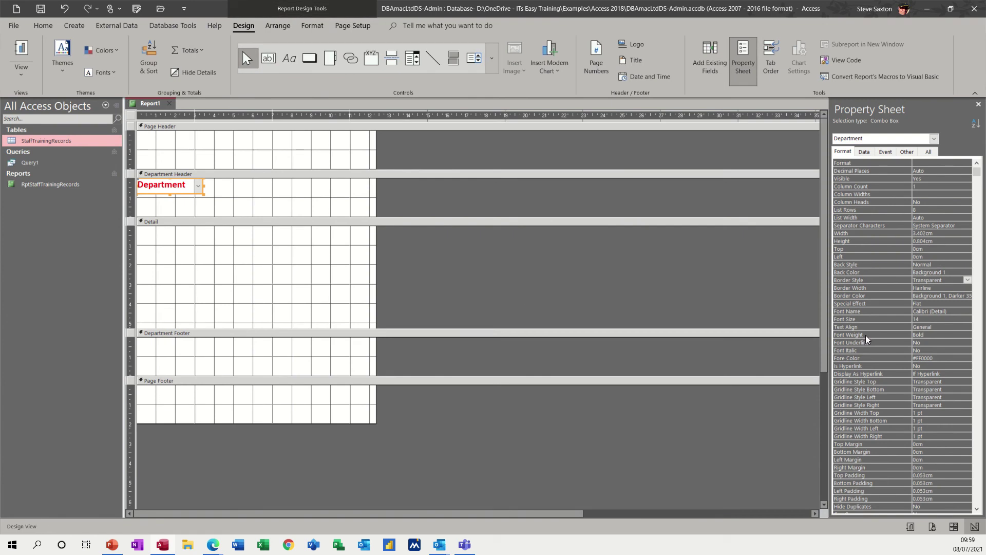
Step: Shorten the Department Header and place an unlabelled Surname box at the top of Detail
drag(194, 216, 195, 194)
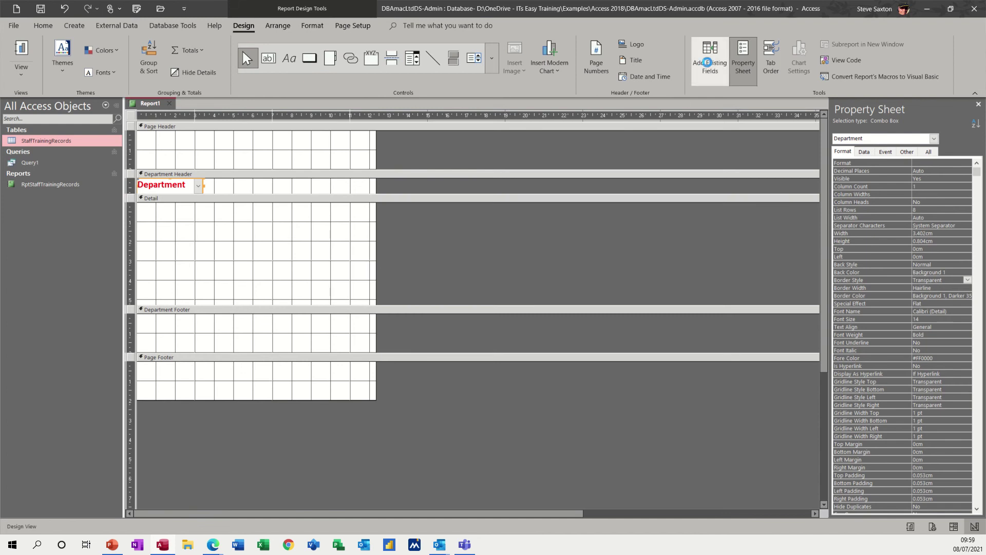
click(710, 56)
drag(861, 162, 198, 216)
click(153, 218)
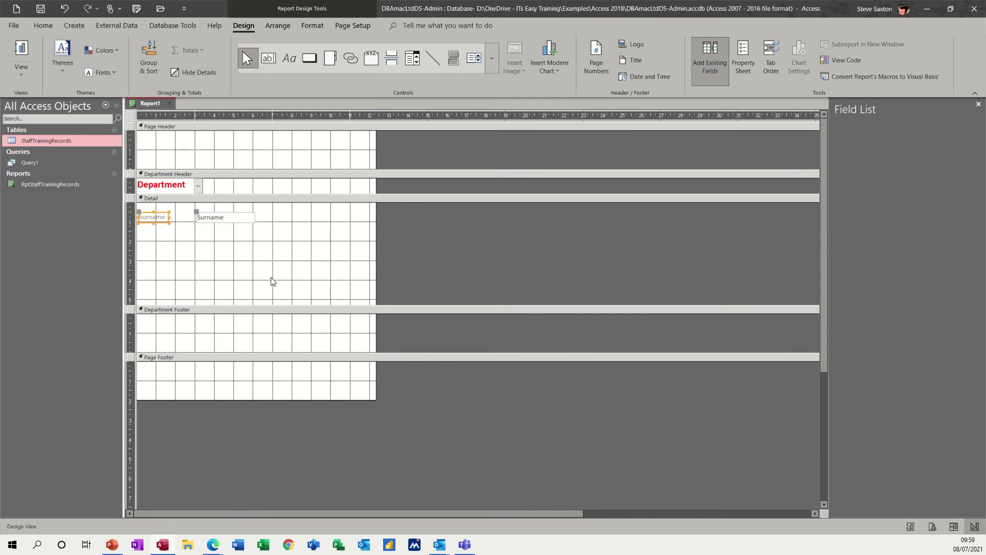
key(Delete)
drag(226, 219, 224, 208)
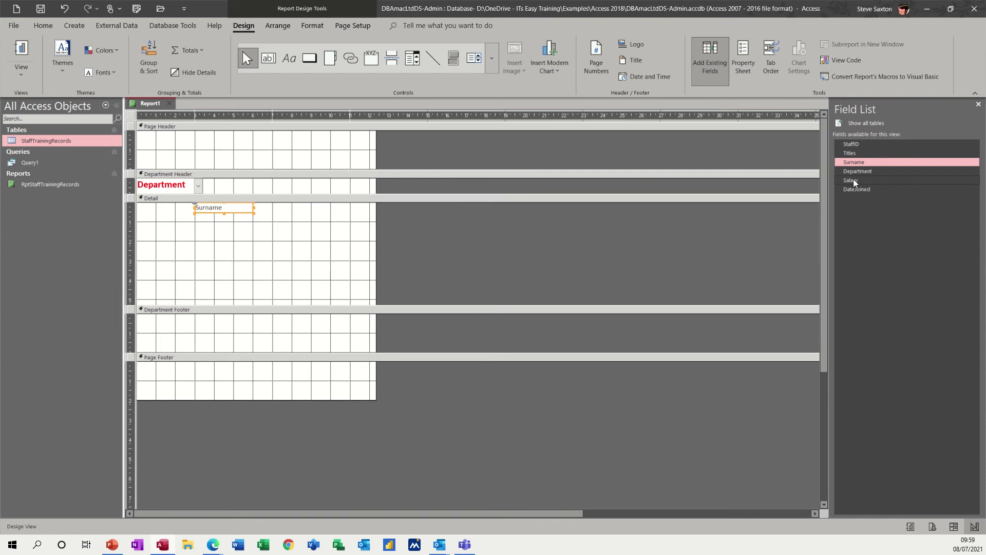
Step: Add an unlabelled Salary box beside Surname, shorten Detail, and preview the report
drag(853, 180, 309, 229)
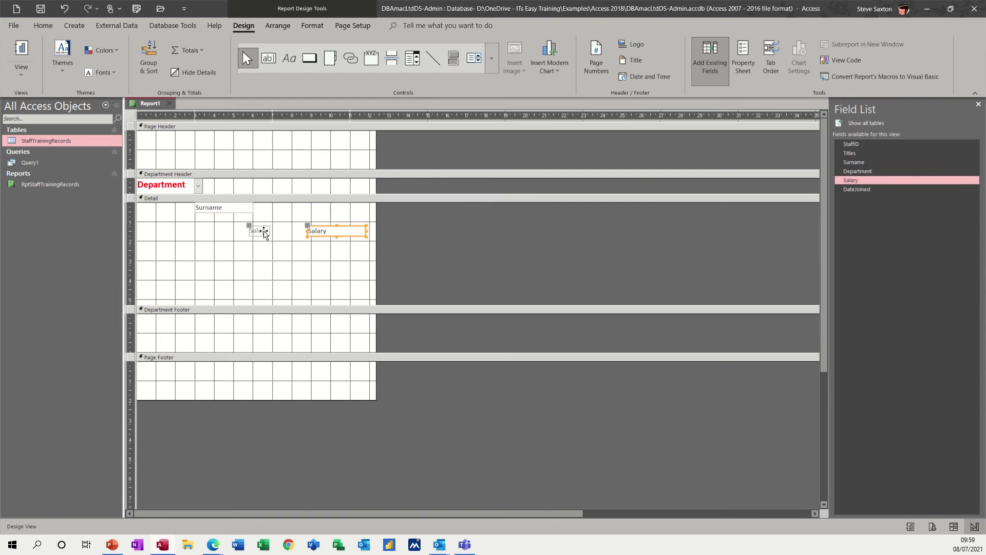
click(264, 232)
key(Delete)
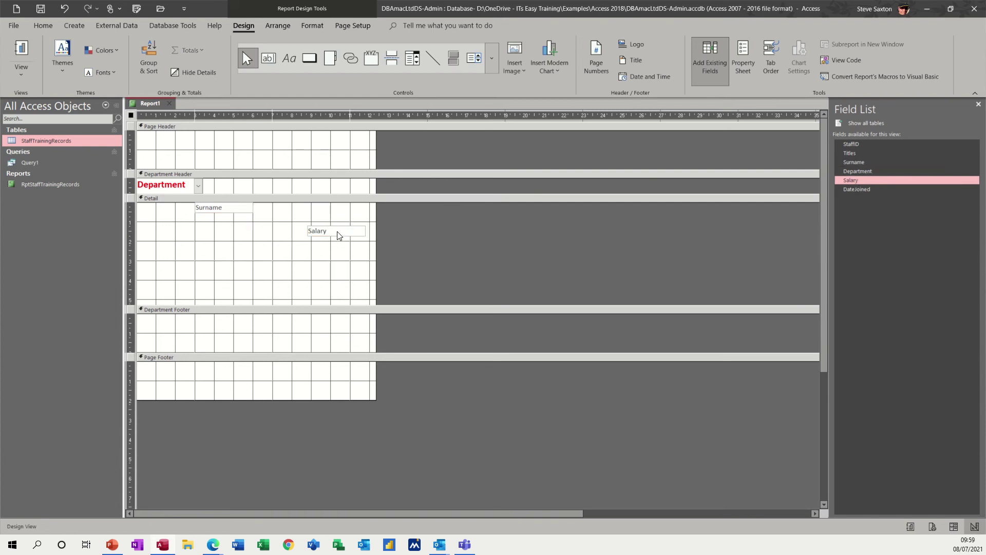
drag(337, 232, 279, 205)
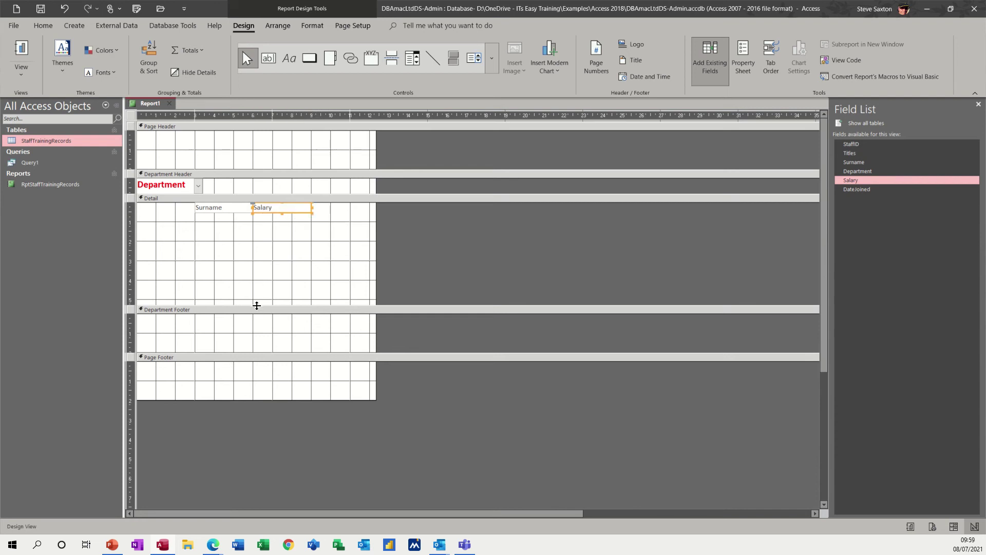
drag(257, 305, 260, 253)
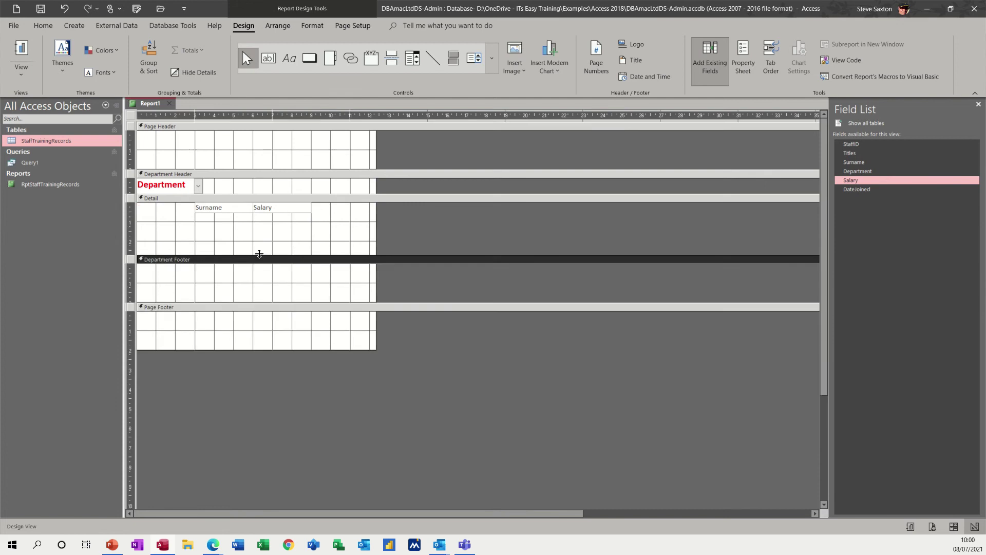
click(24, 53)
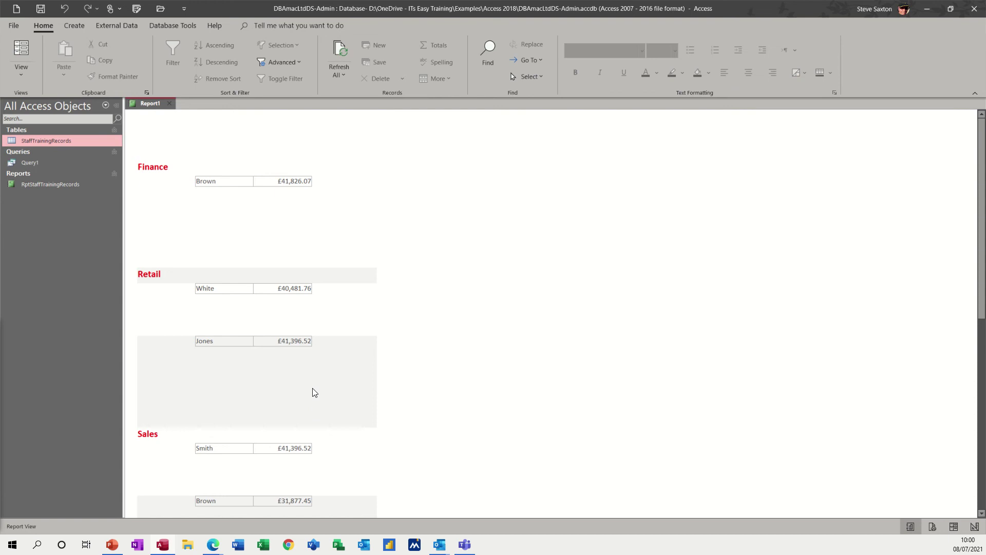
click(18, 78)
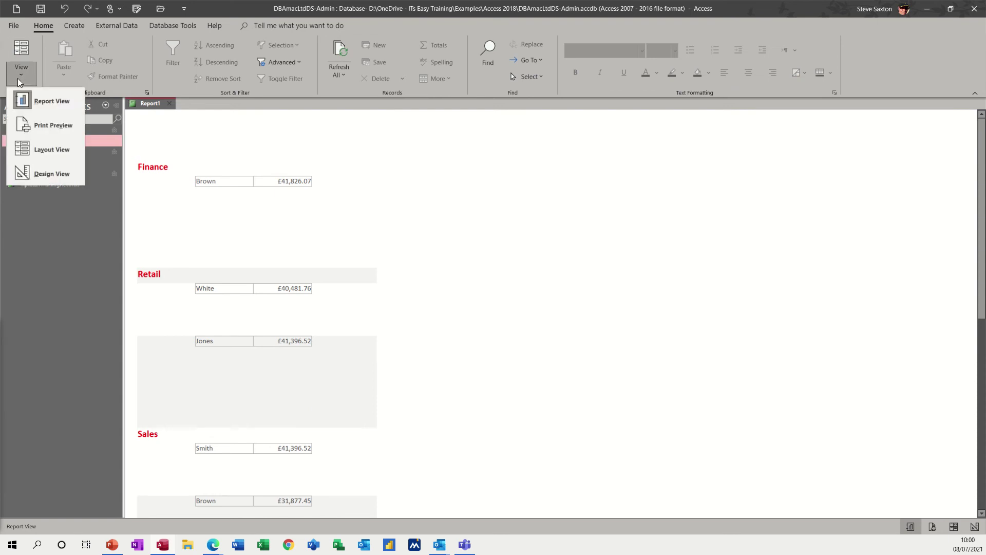
click(38, 177)
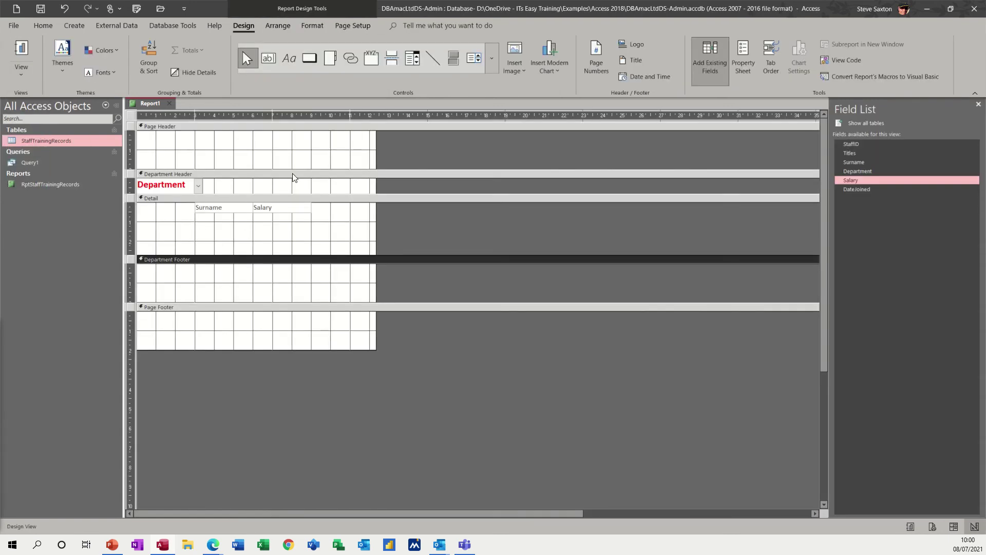
Step: Draw a text box below Salary and label it 'Departmental Total'
click(267, 60)
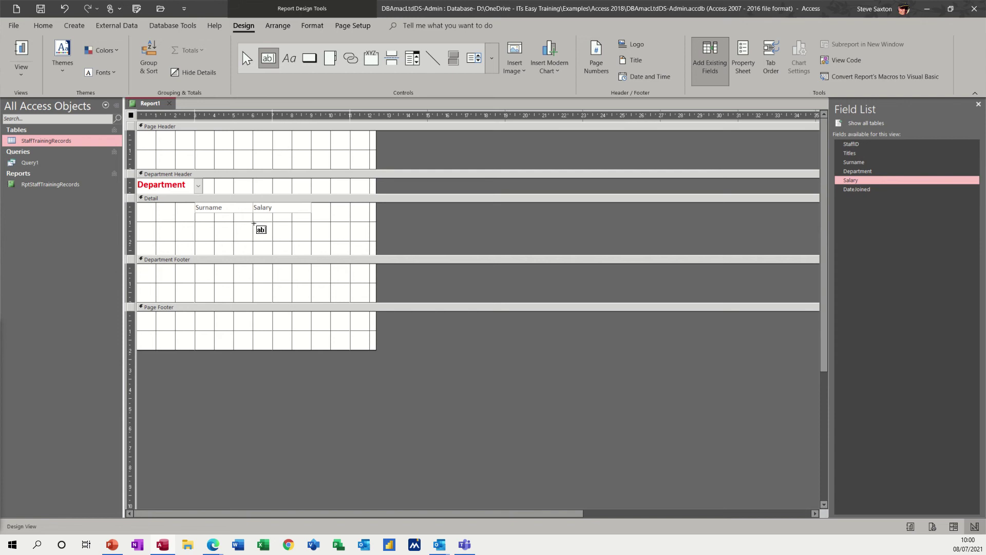
drag(253, 222, 312, 233)
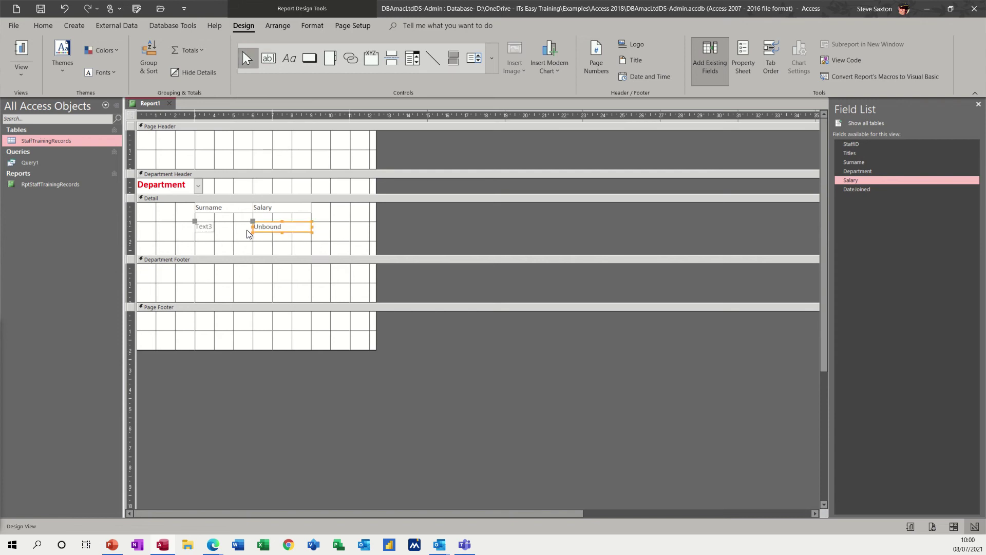
click(208, 228)
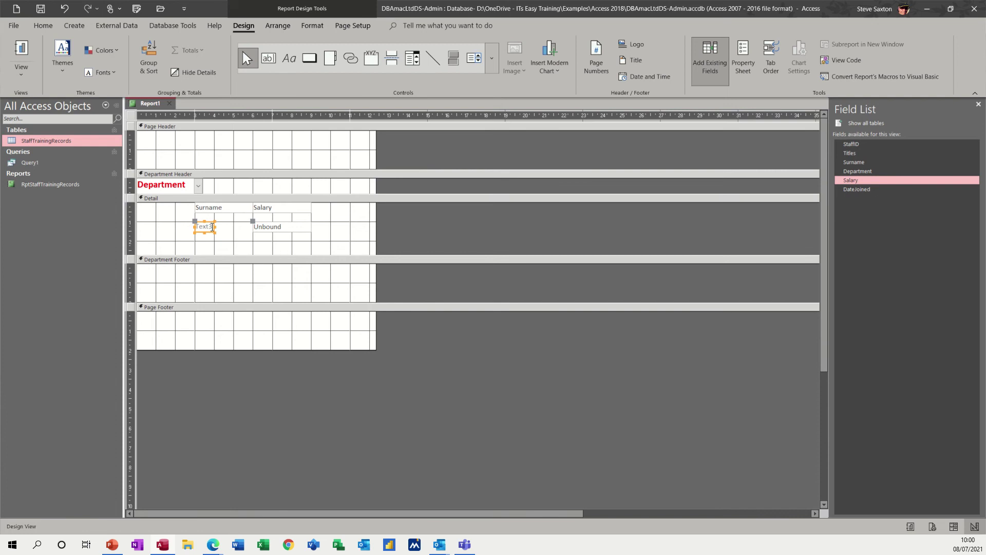
double_click(213, 226)
text(Departmental Total)
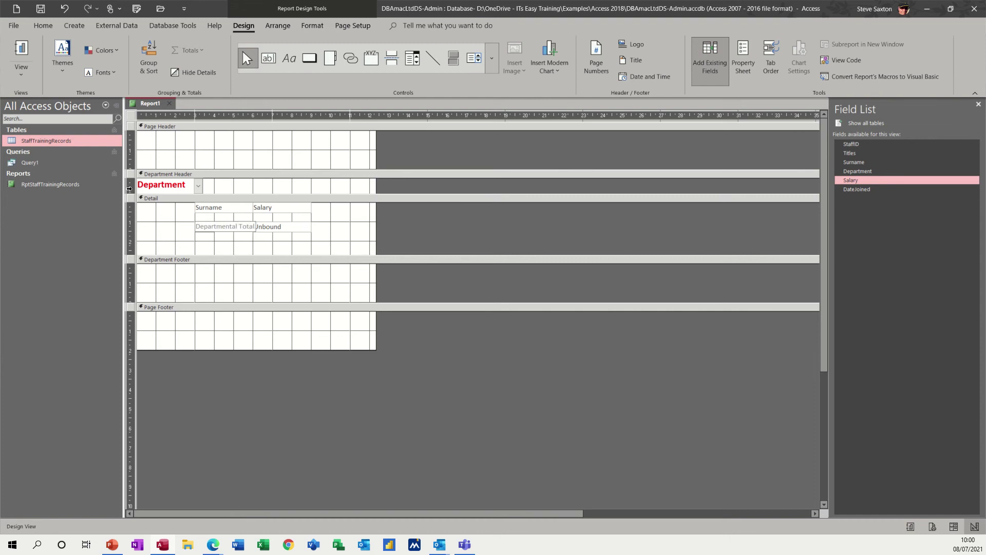
click(272, 235)
Step: Enter =Sum([salary]) in the new box and preview the 391240.069 totals
click(270, 228)
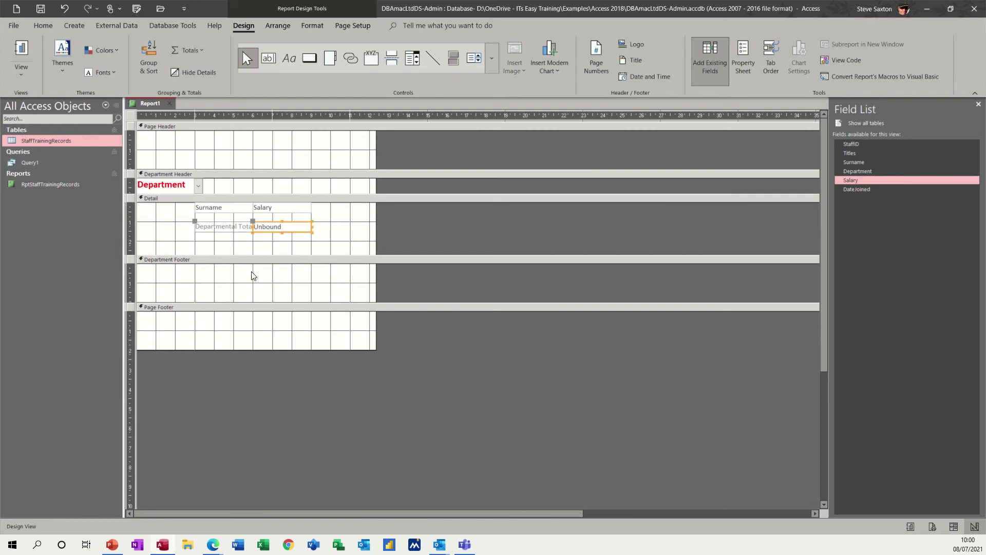
text(=sum)
text(([salary)
click(269, 248)
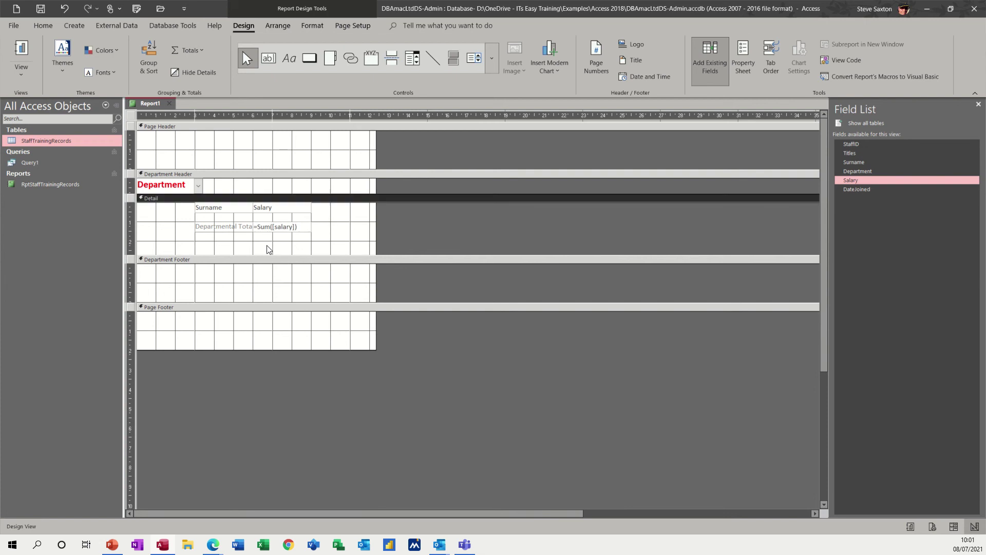
click(21, 50)
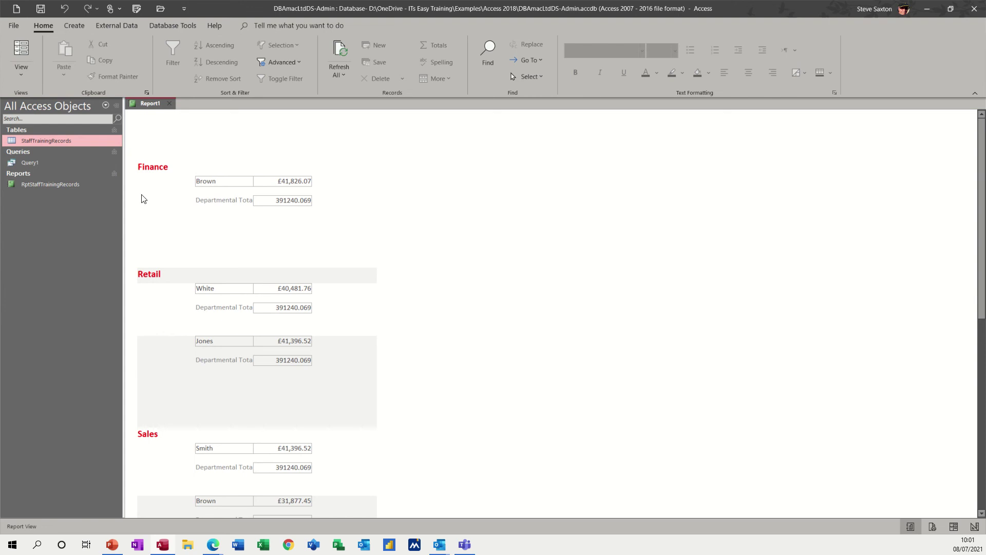
Step: Move the =Sum([salary]) total and its label from Detail into the Department Footer
click(22, 74)
click(51, 170)
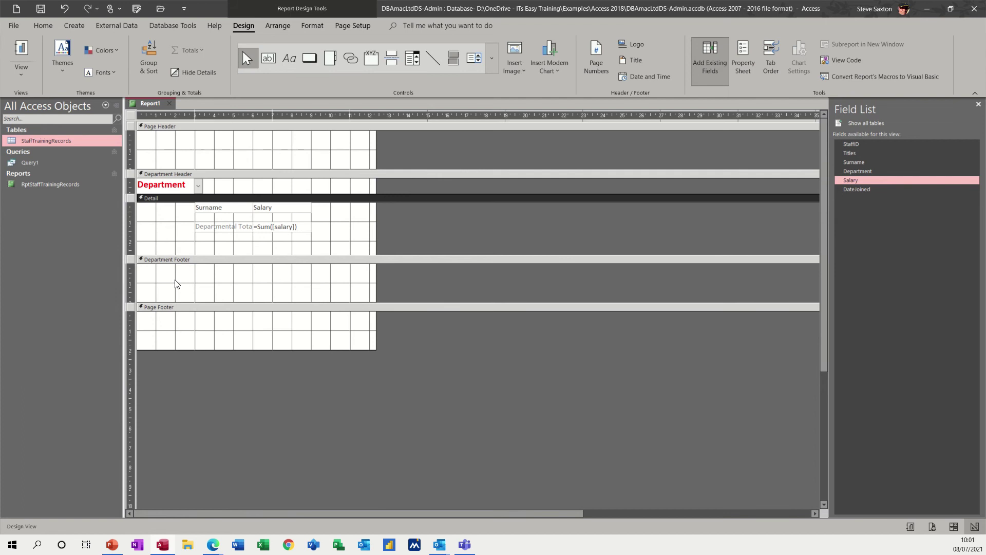
click(260, 232)
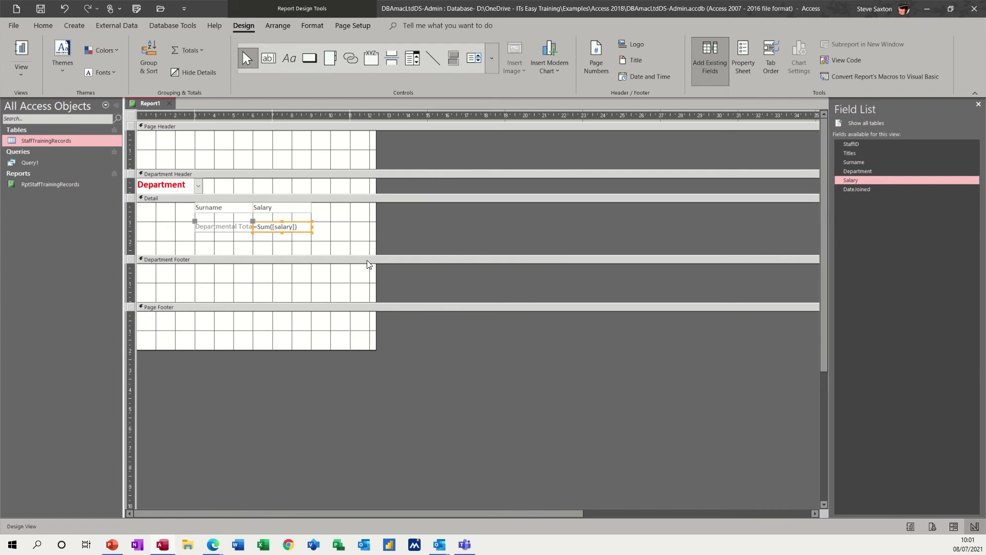
key(Delete)
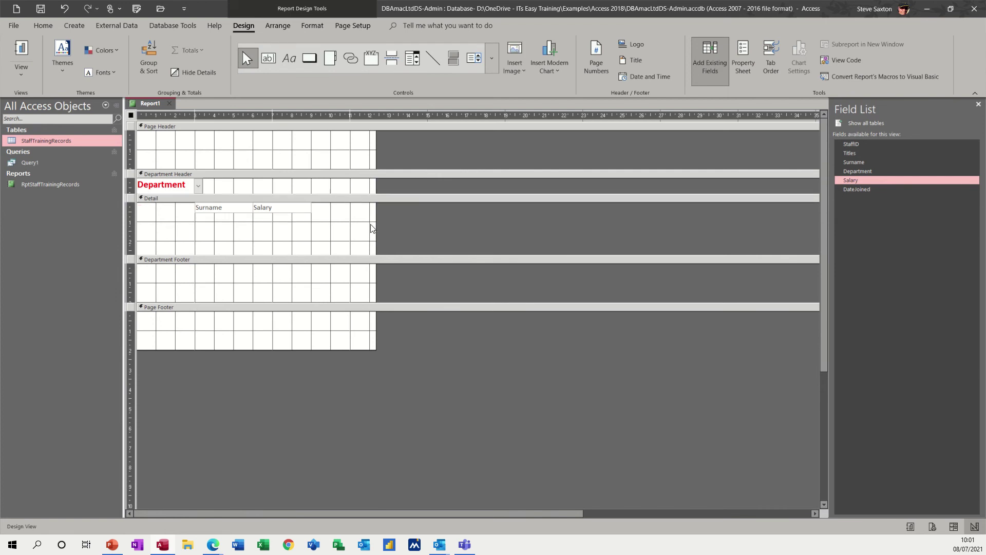
click(280, 289)
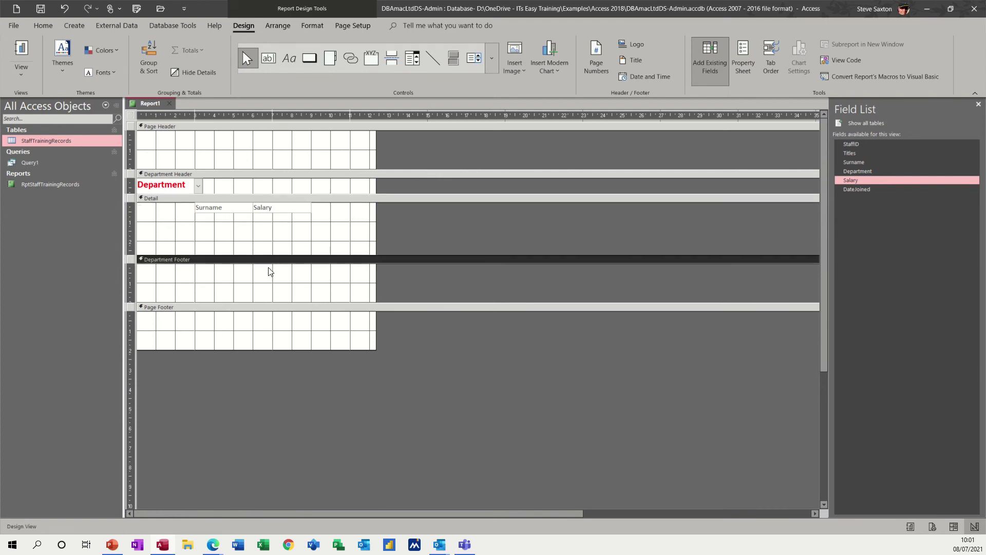
key(ctrl+v)
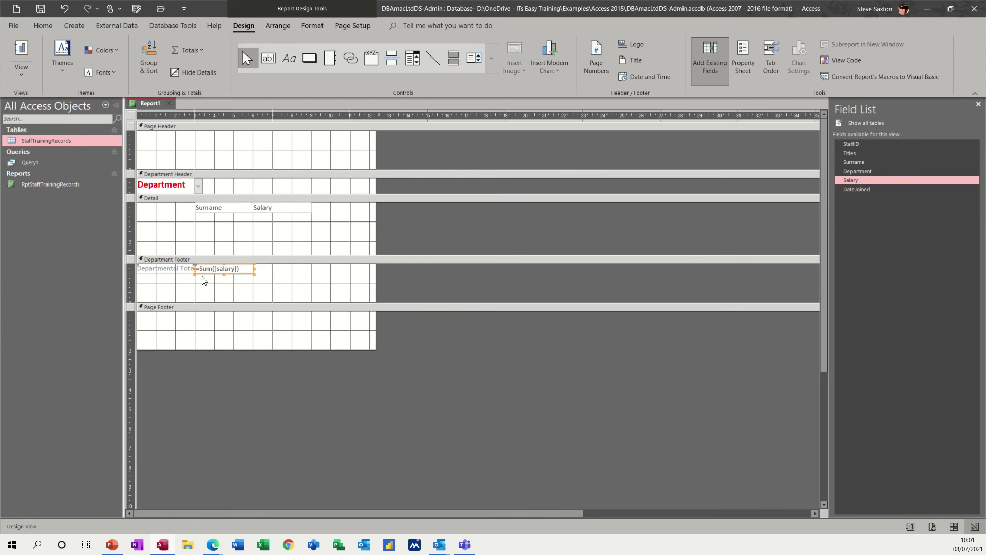
Step: Position the Departmental Total label and box in the footer and preview per-department sums
drag(202, 269, 281, 276)
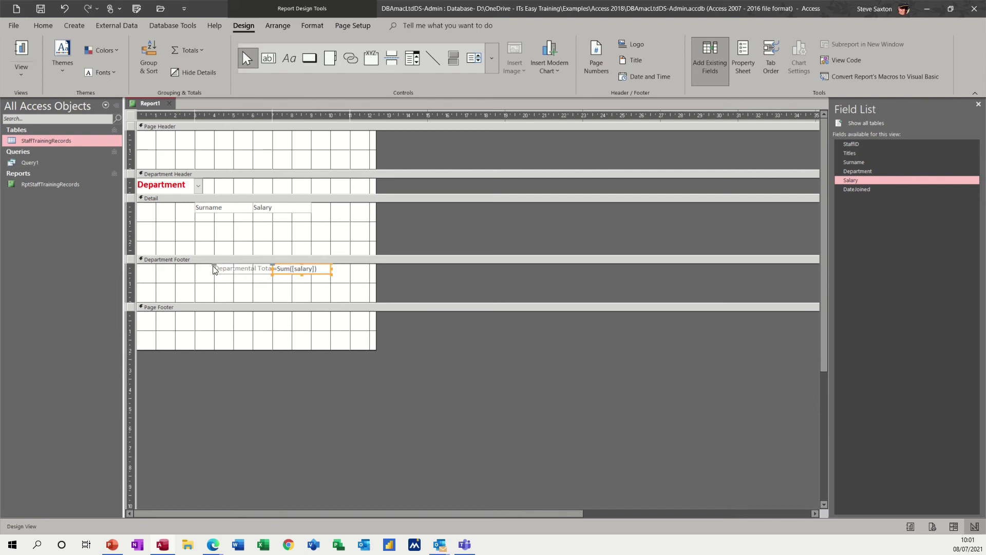
drag(215, 268, 196, 267)
click(300, 268)
click(18, 57)
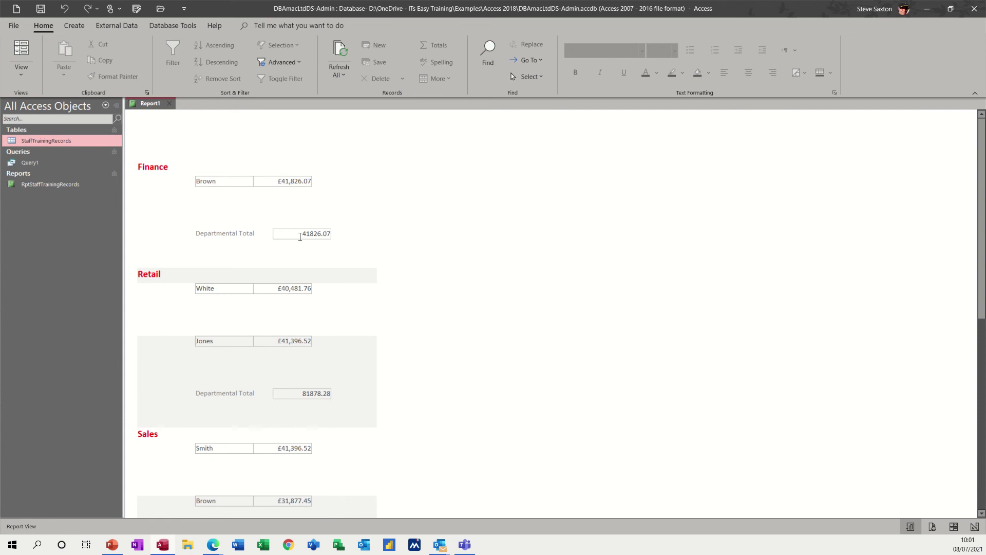
Step: Set the Departmental Total box's Format to Currency and preview totals like £41,826.07
click(20, 77)
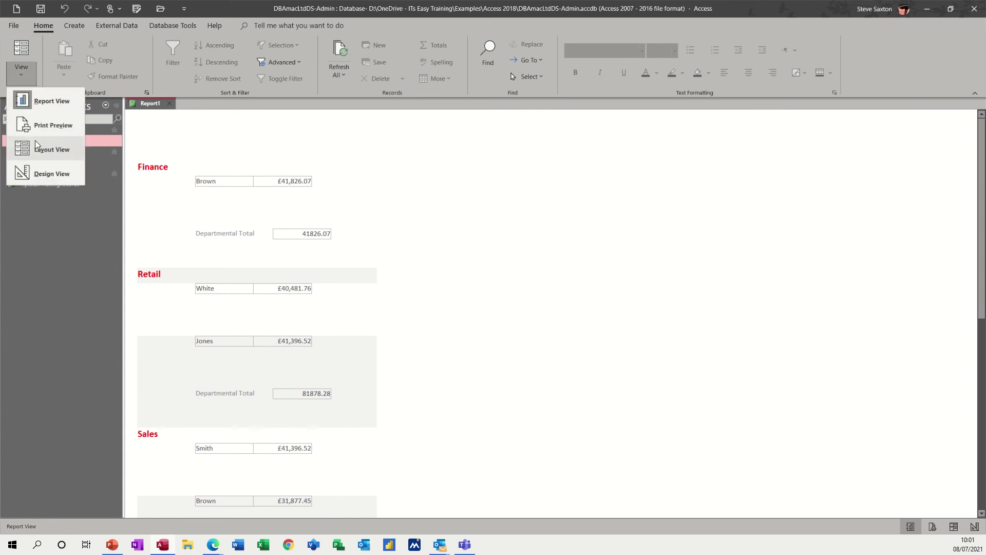
click(36, 173)
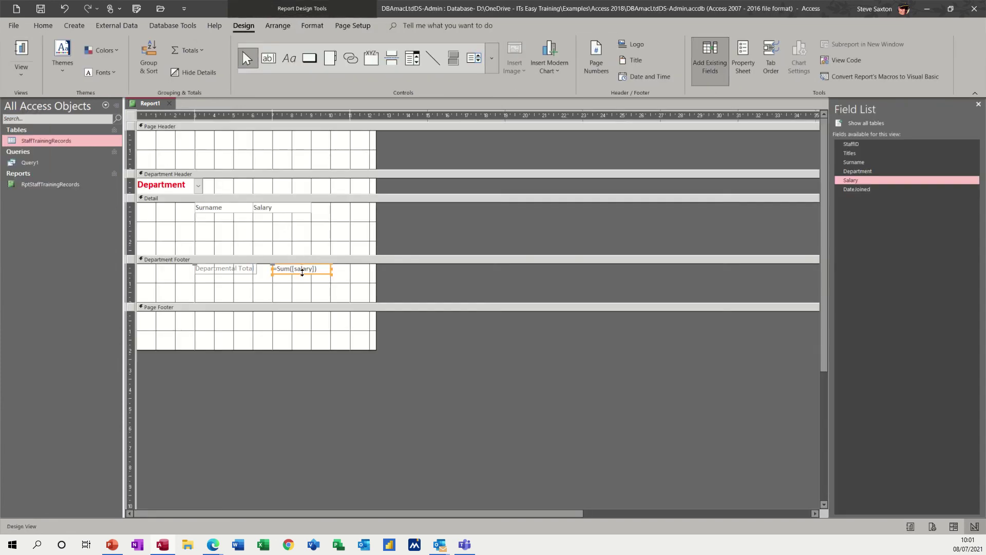
click(746, 77)
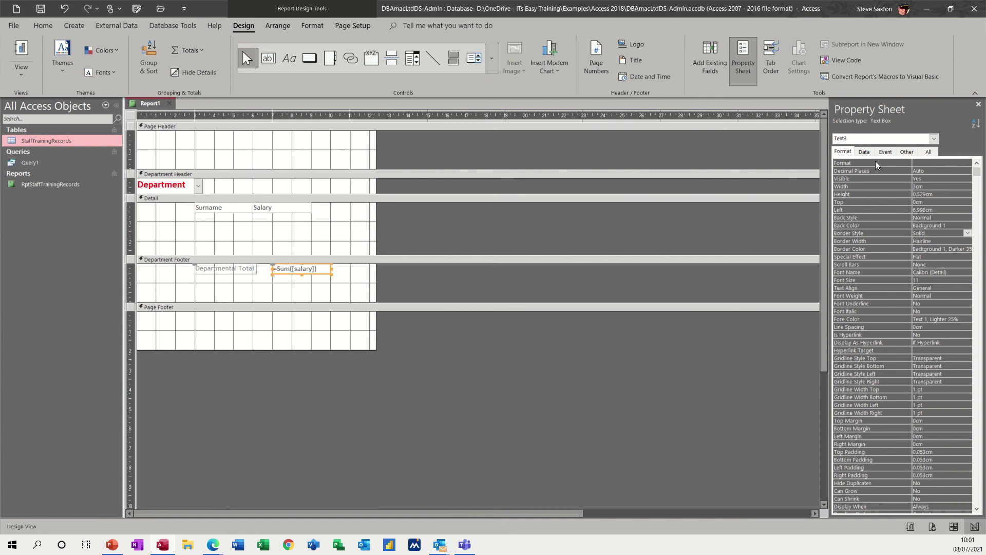
click(925, 162)
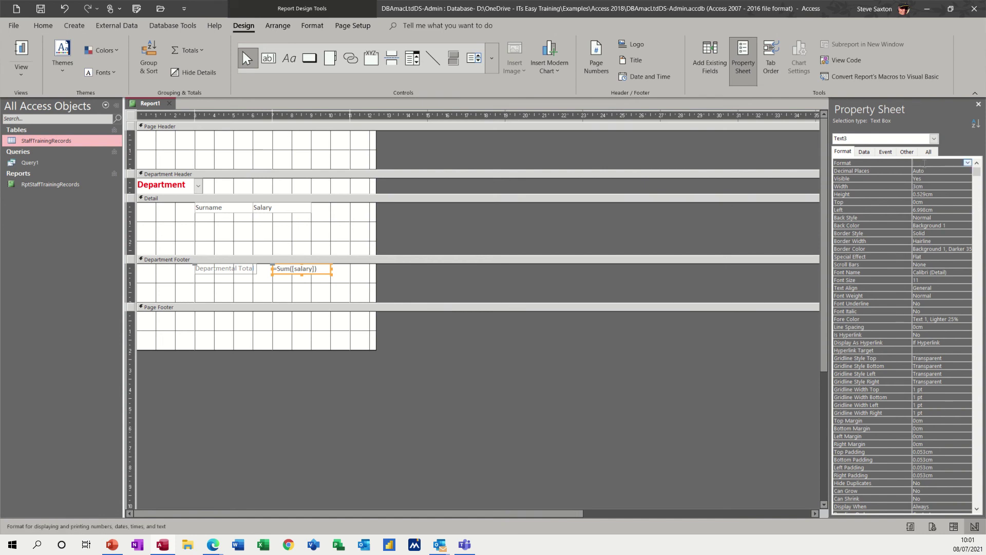
click(967, 163)
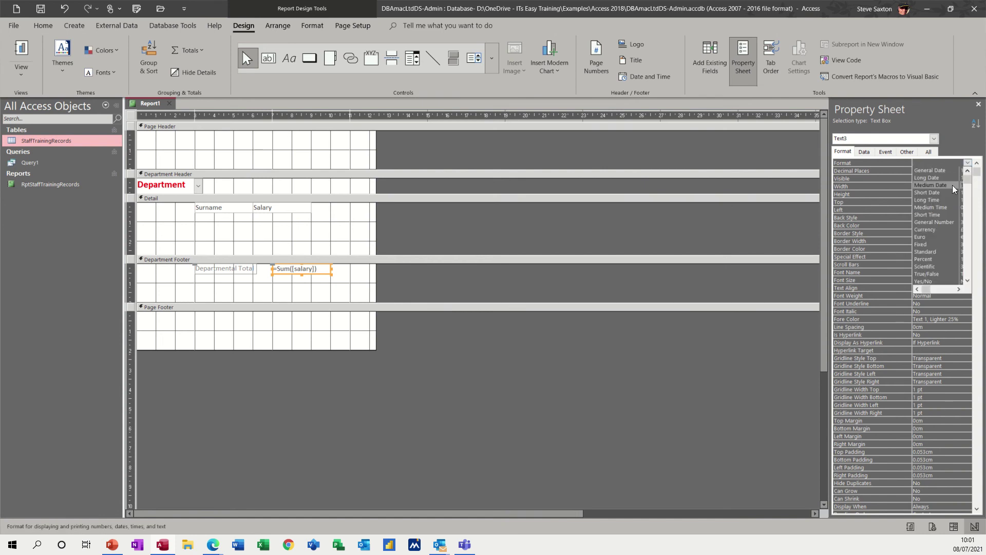
click(935, 230)
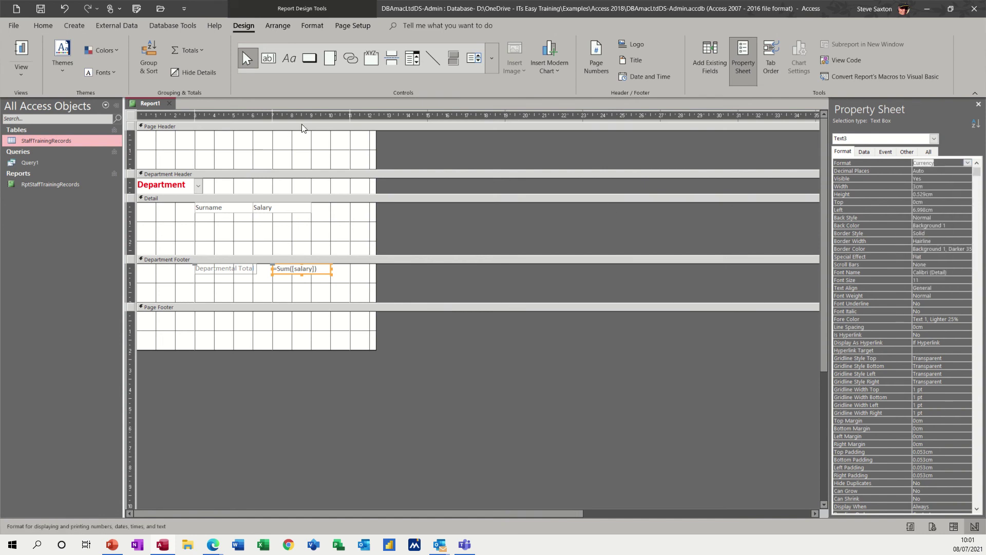
click(19, 51)
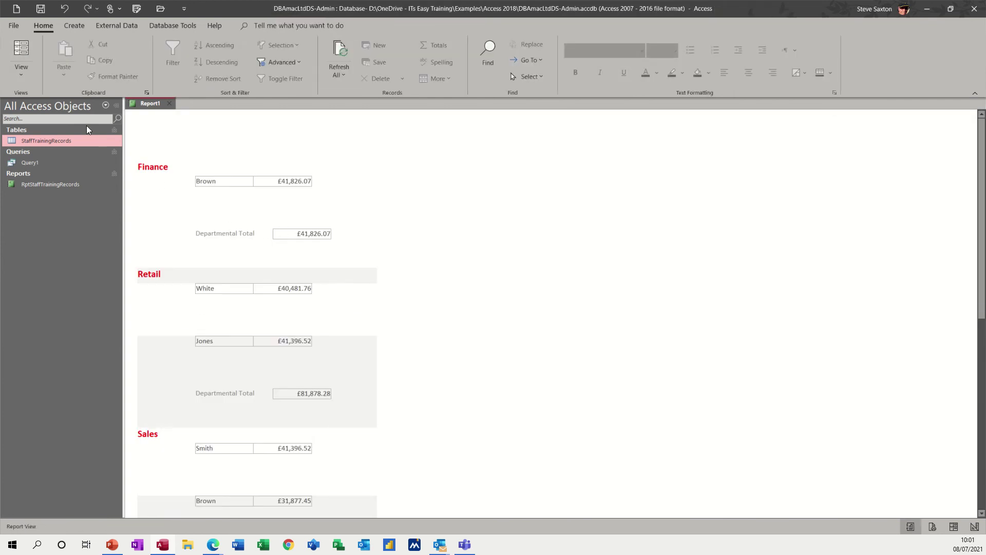
Step: Shift the total and label left and raise the Department Footer bar to shorten Detail
click(20, 78)
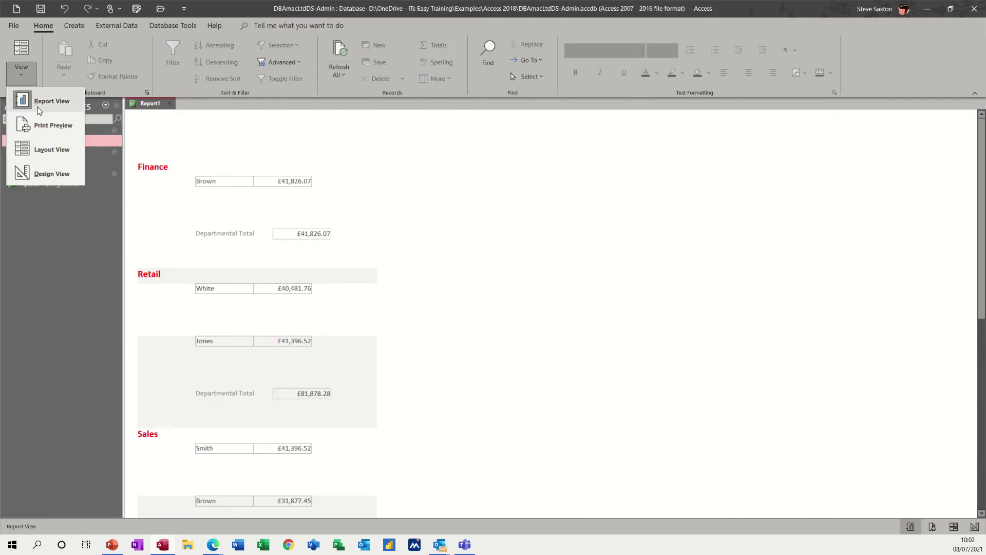
click(35, 171)
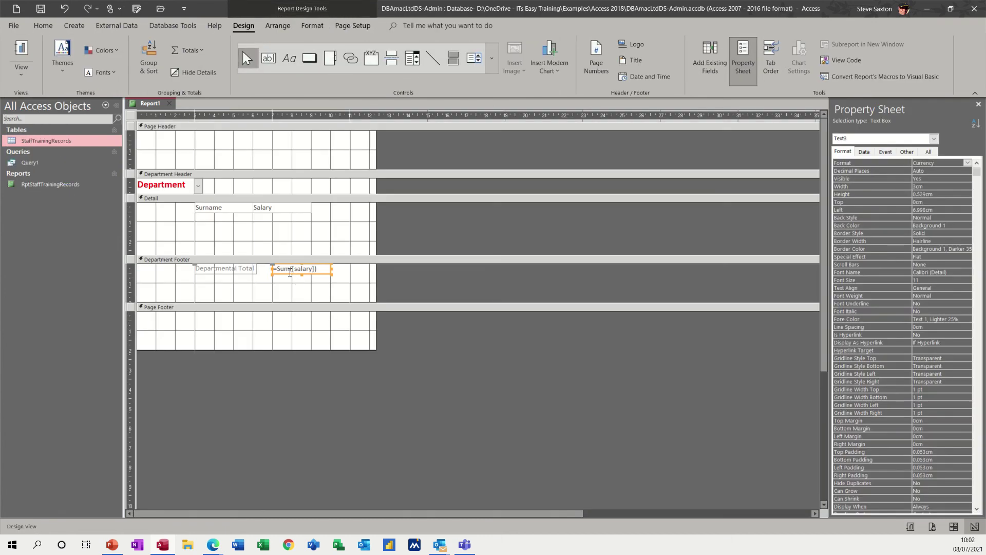
drag(286, 274, 276, 270)
drag(248, 270, 231, 280)
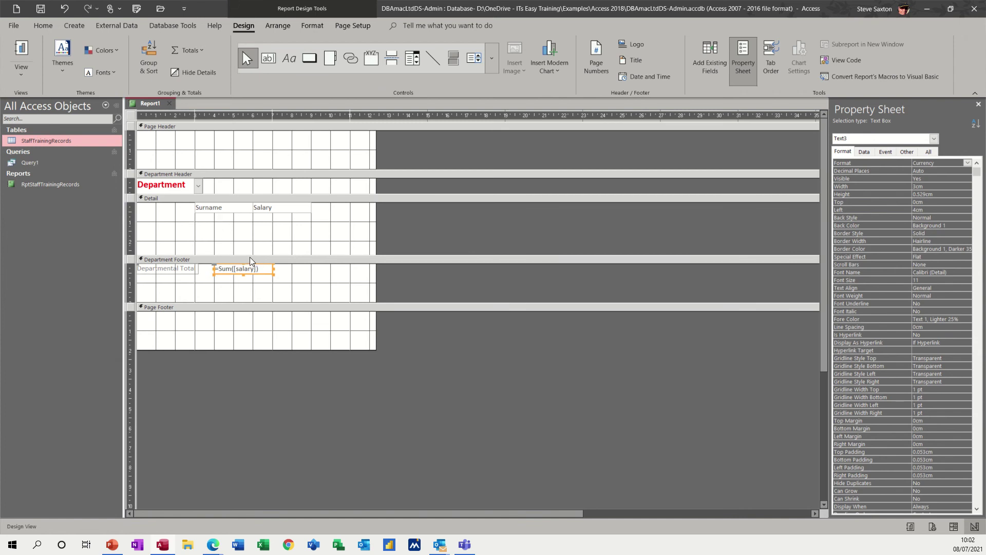
drag(249, 256, 243, 212)
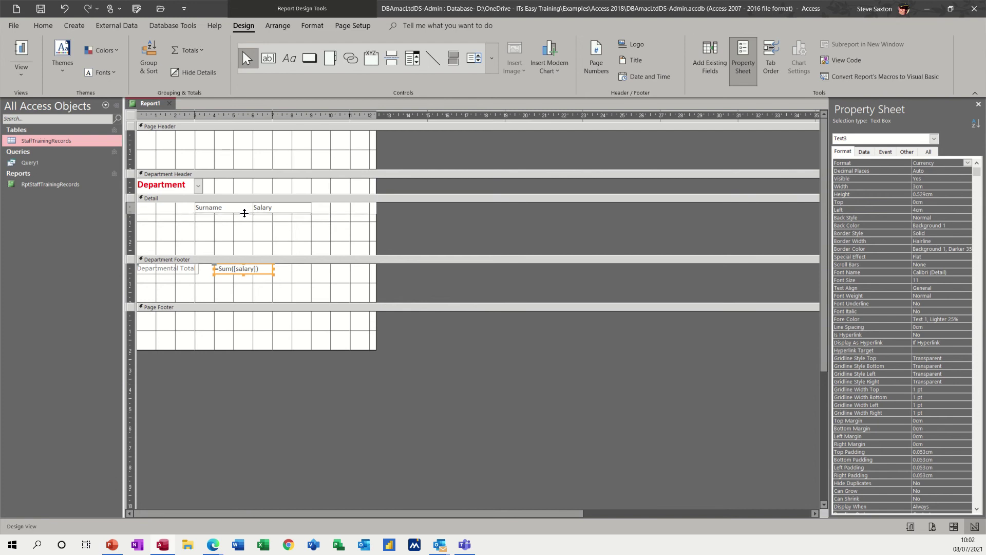
click(23, 51)
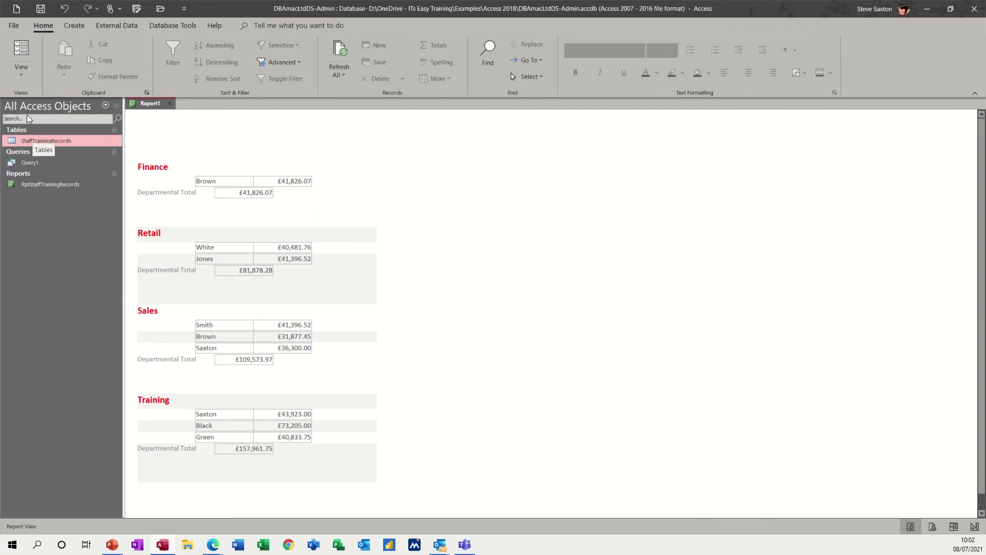
click(18, 76)
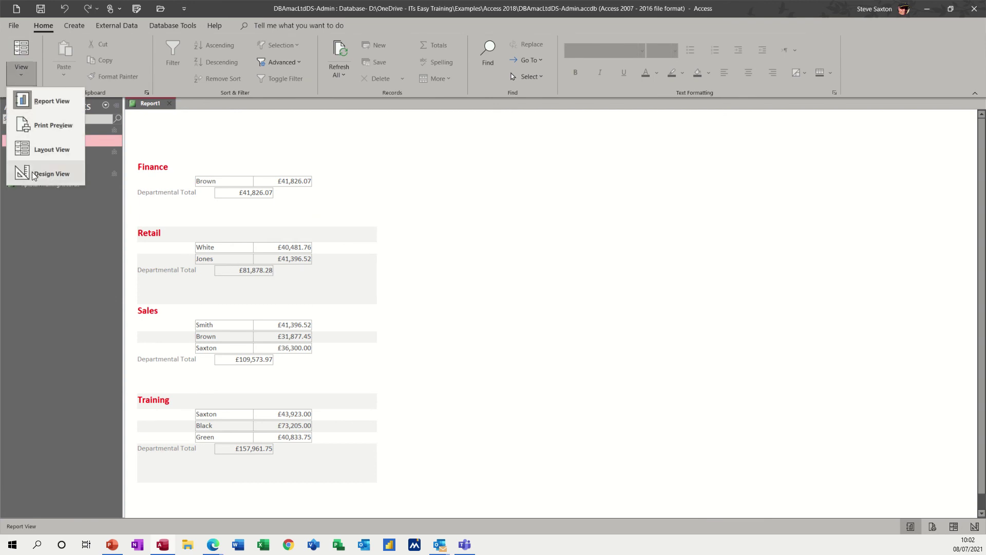
click(29, 172)
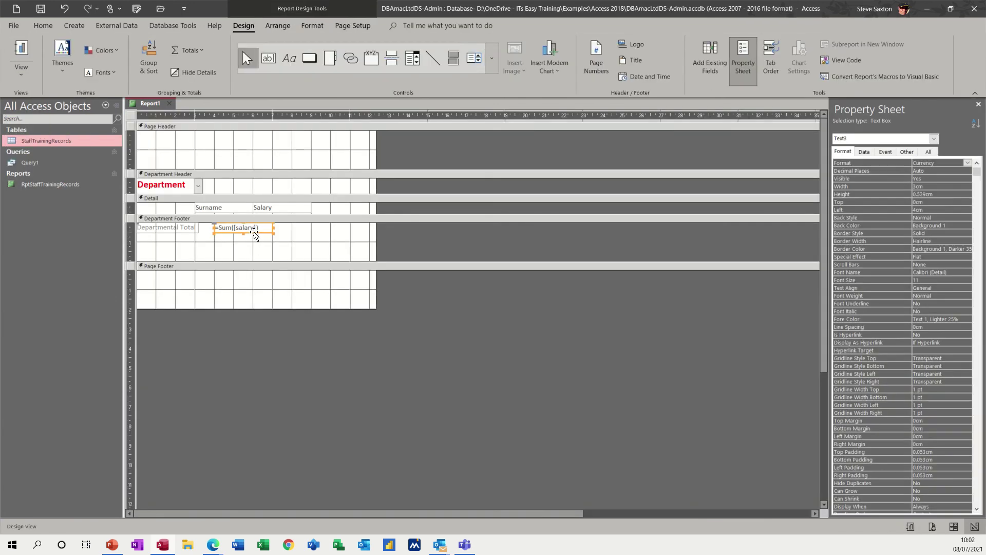
Step: Add a =avg([salary]) text box beneath the department total and preview the averages
drag(255, 229, 273, 241)
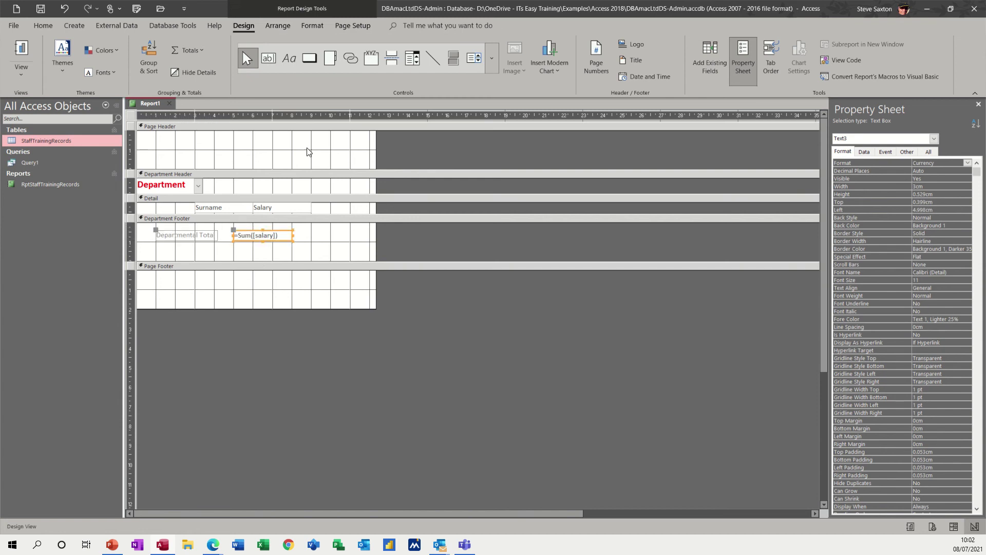
click(273, 60)
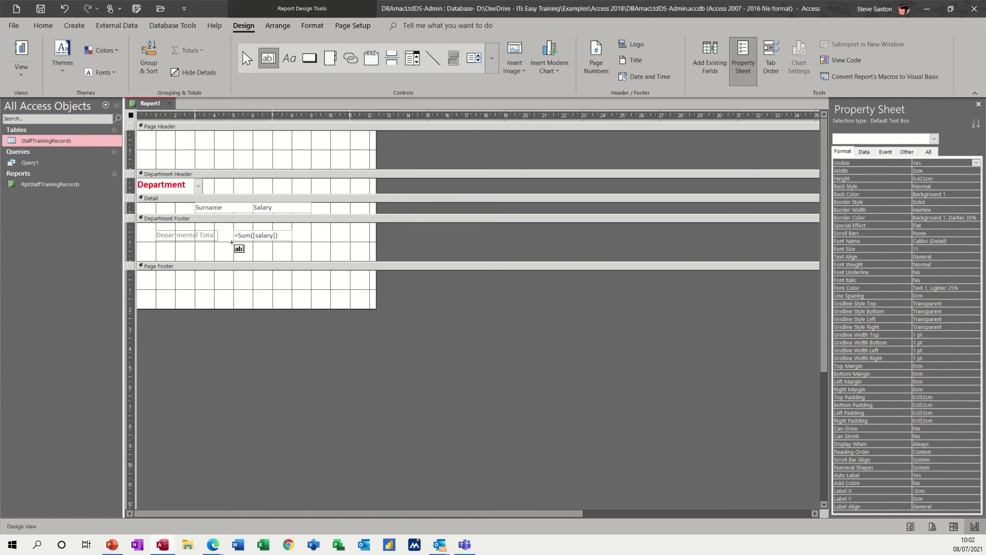
drag(233, 242, 292, 252)
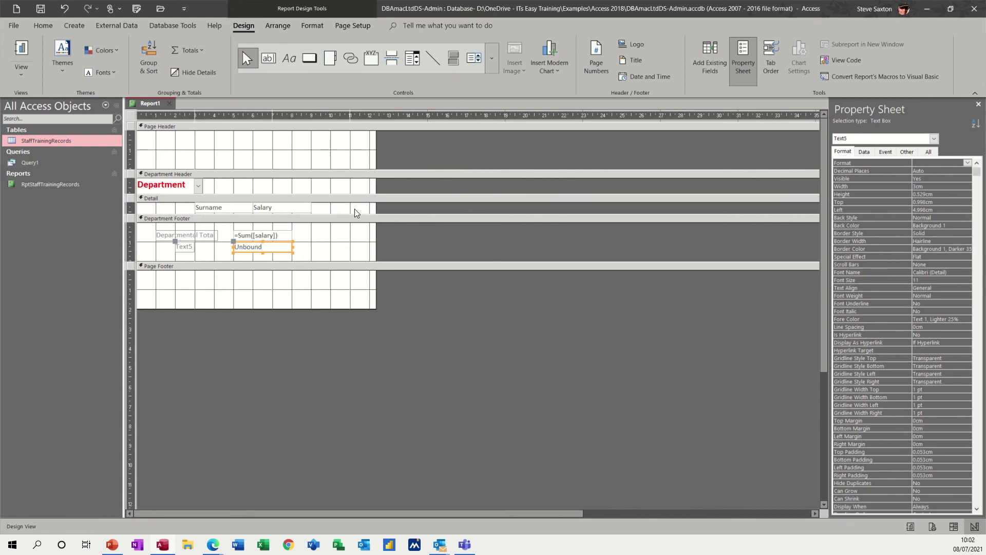
text(=avg([salary]))
click(21, 50)
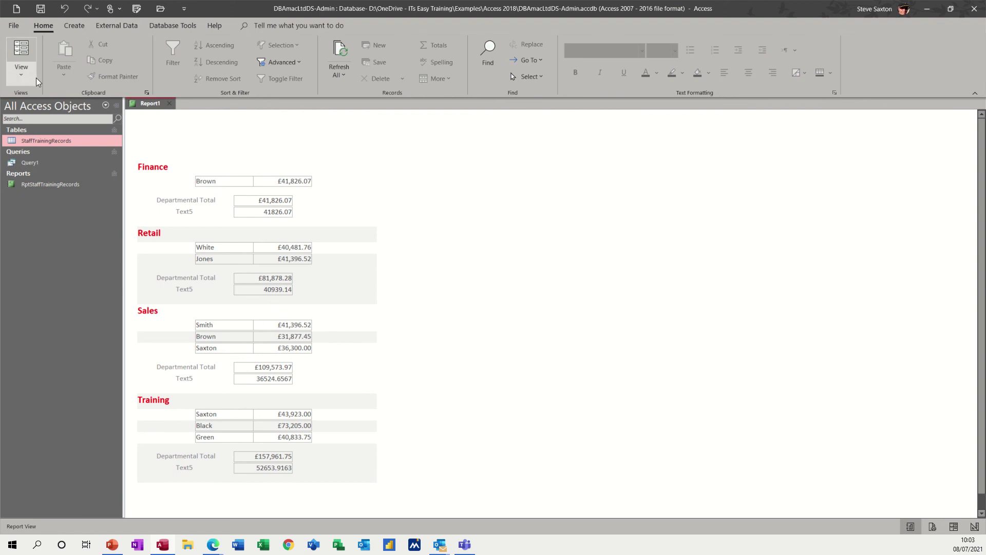
Step: Return to Design View and format the departmental average box as Currency
click(23, 72)
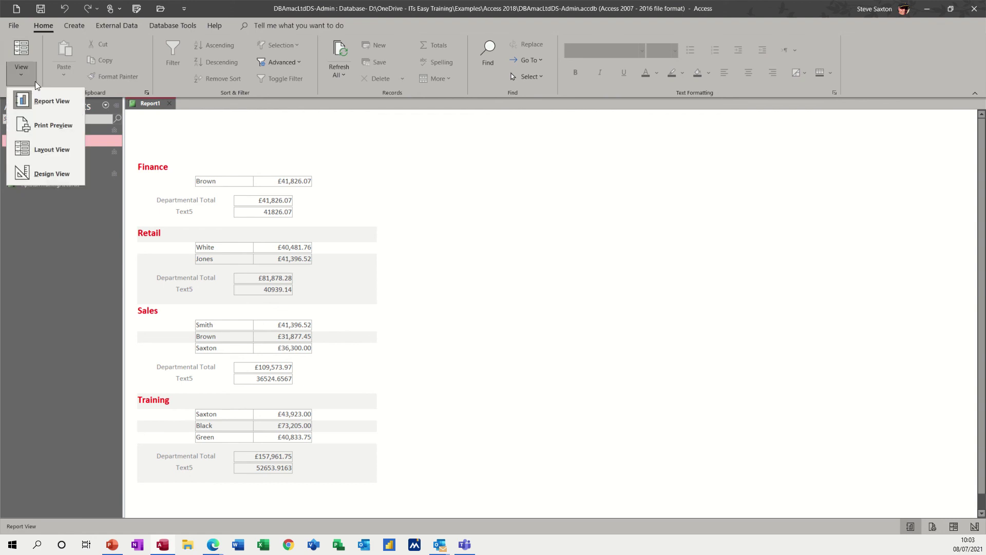
click(49, 170)
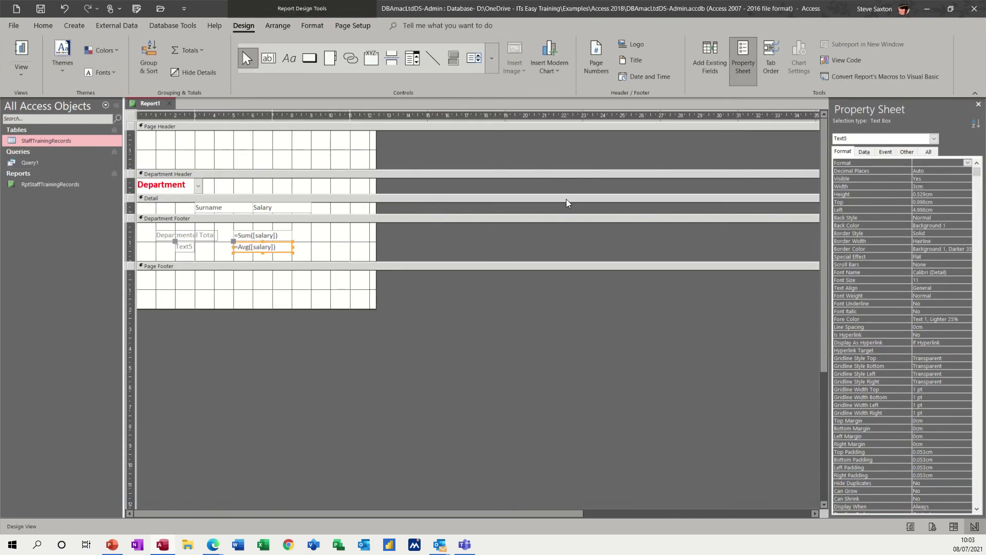
click(968, 163)
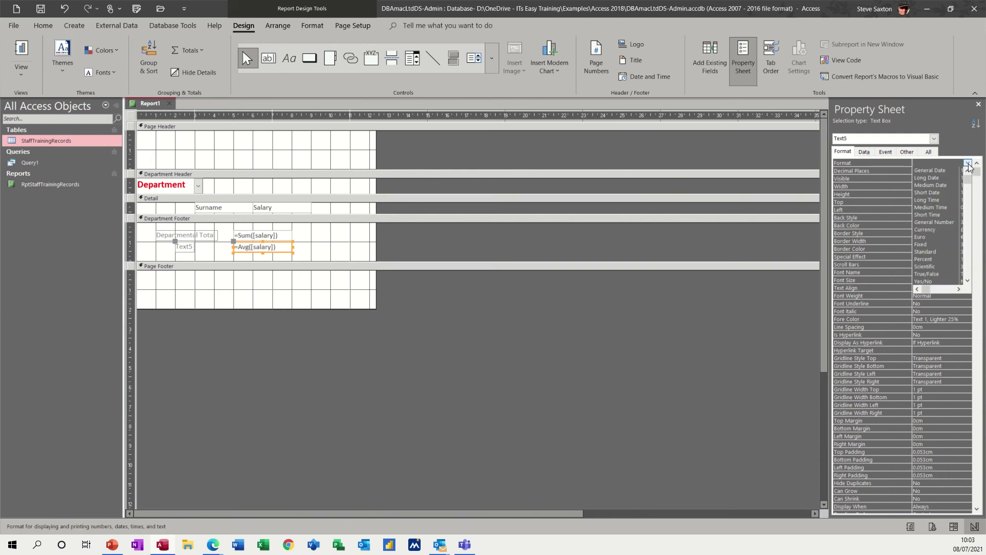
click(934, 230)
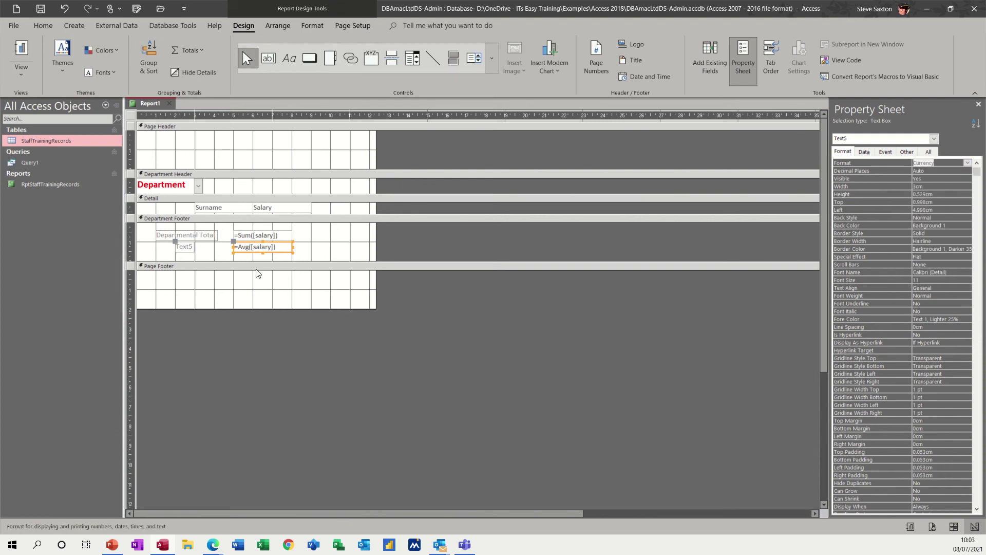
Step: Rename label Text5 to 'Departmental Average', align it under Departmental Total, and preview the report
click(186, 250)
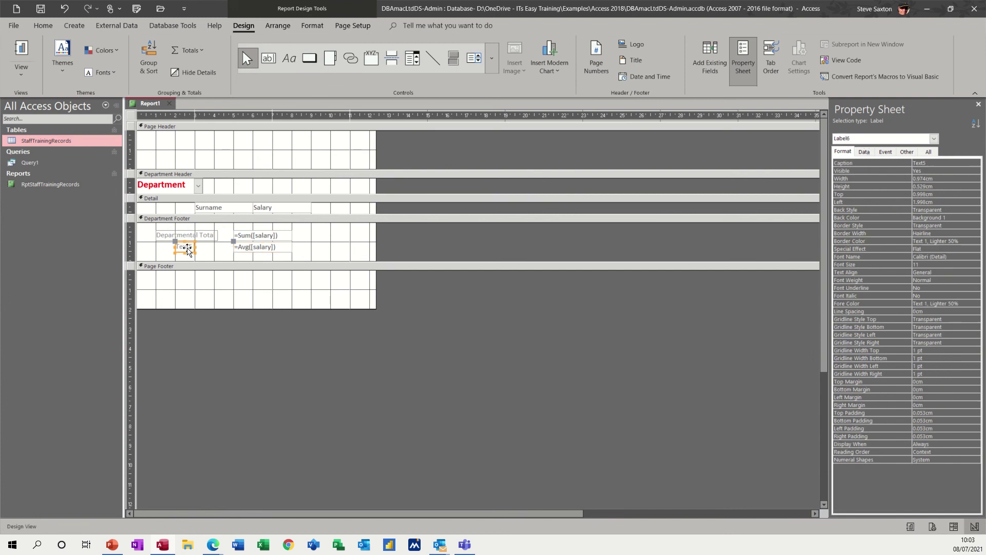
click(183, 247)
click(190, 248)
key(BackSpace)
key(BackSpace)
key(BackSpace)
key(BackSpace)
text(Departmental)
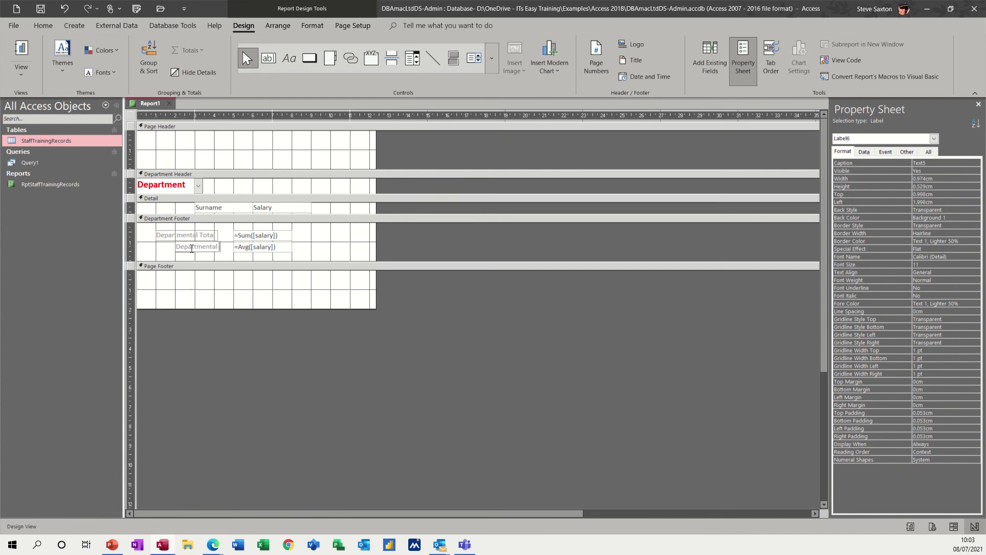
text( Average)
click(325, 248)
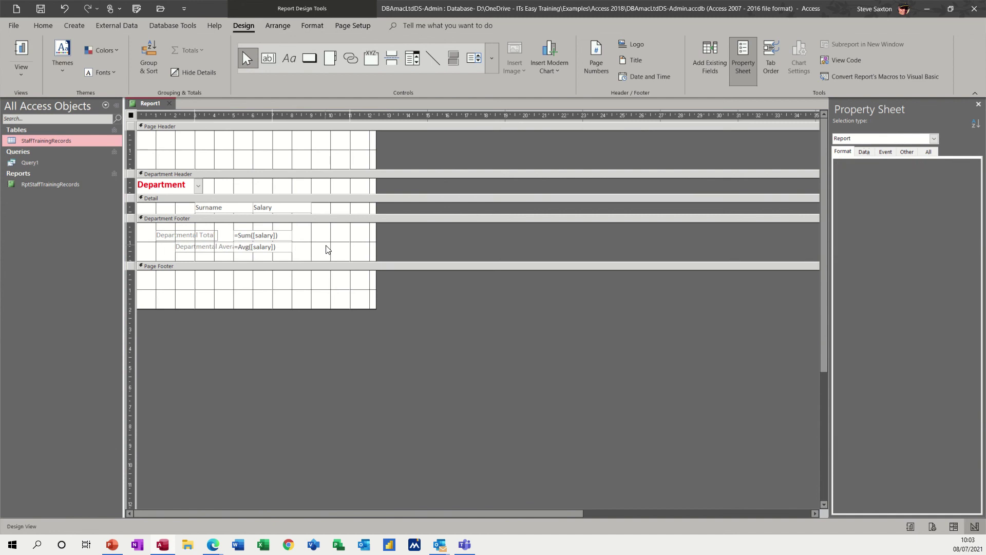
click(192, 247)
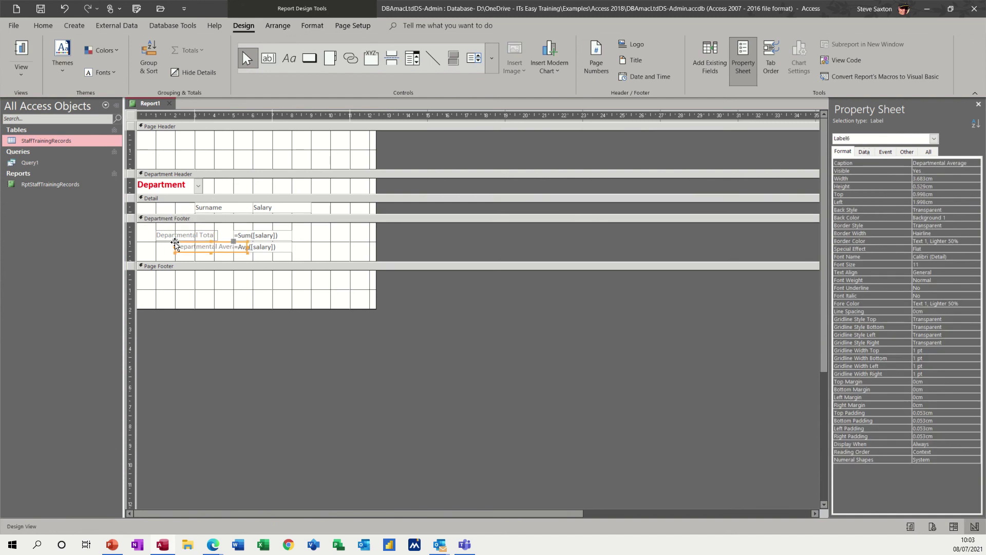
drag(176, 245, 156, 241)
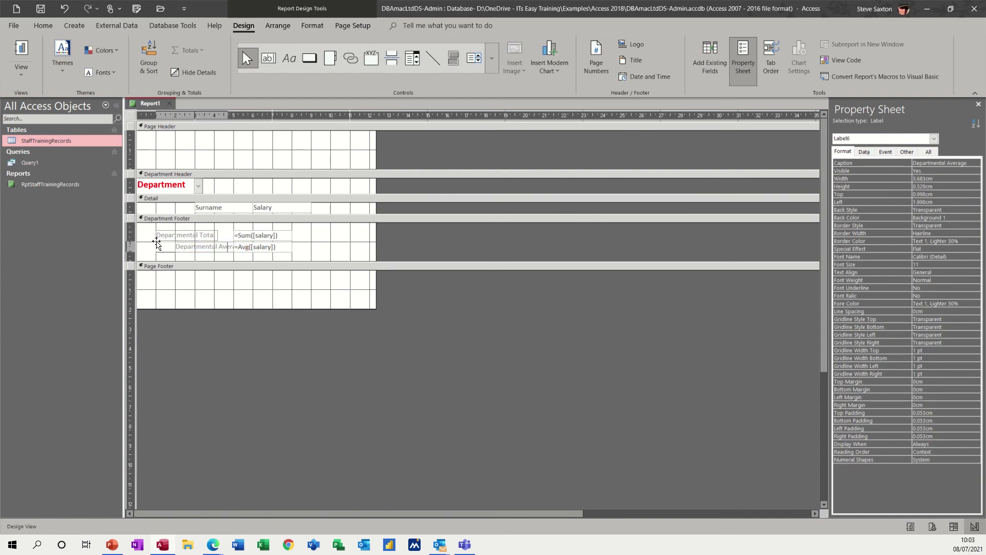
click(329, 256)
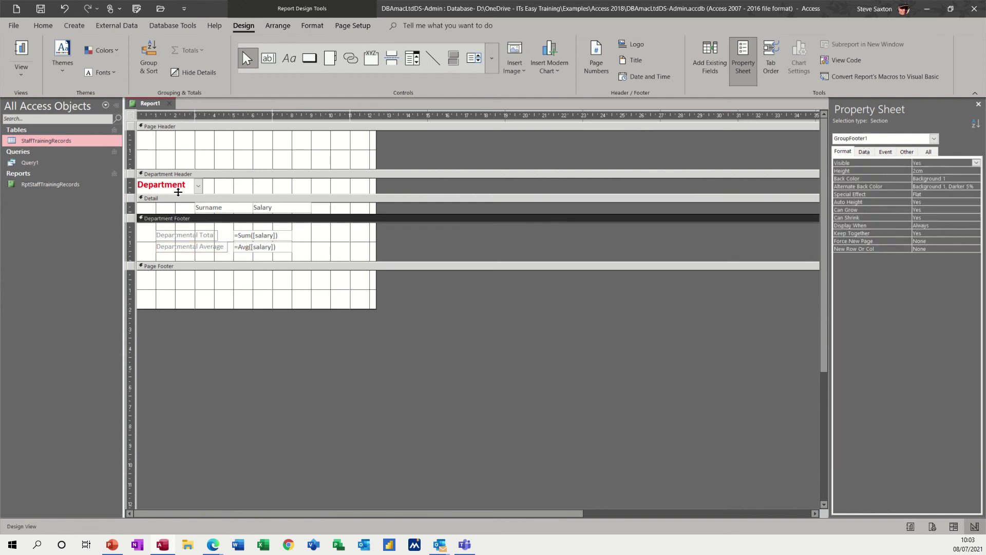
click(21, 52)
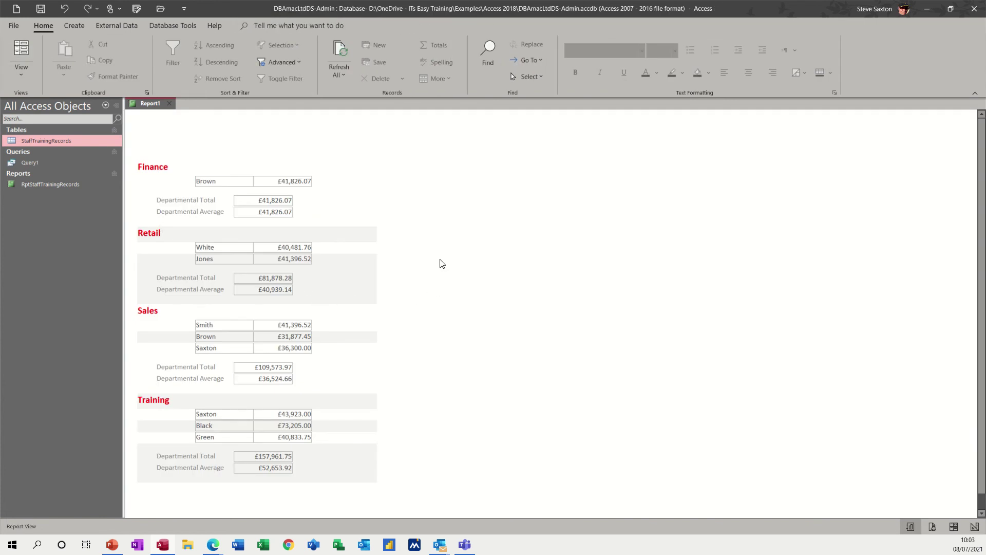
Step: In Design View, add Report Header/Footer sections from the Page Footer bar and select the =Sum([salary]) box
click(20, 74)
click(35, 175)
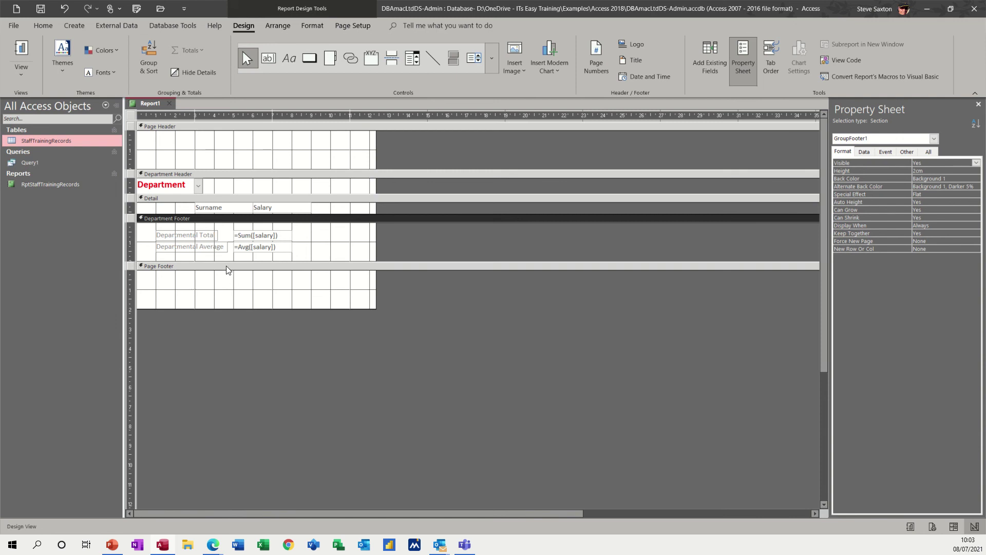
right_click(188, 271)
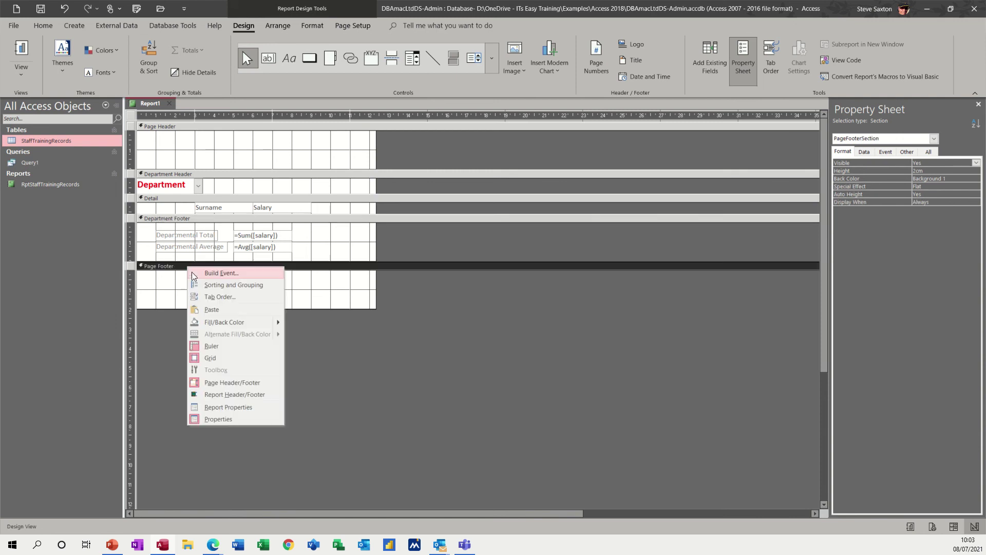
click(227, 393)
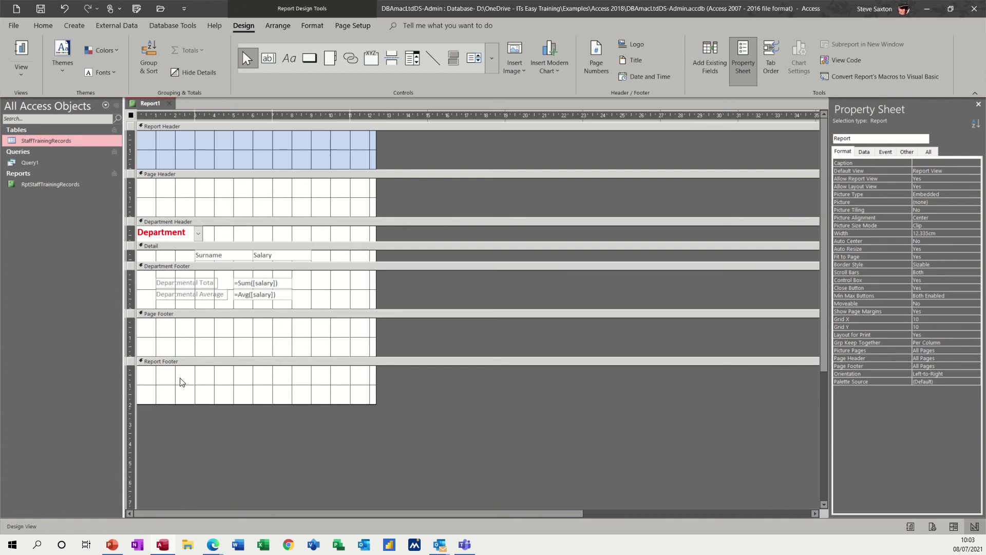
click(244, 284)
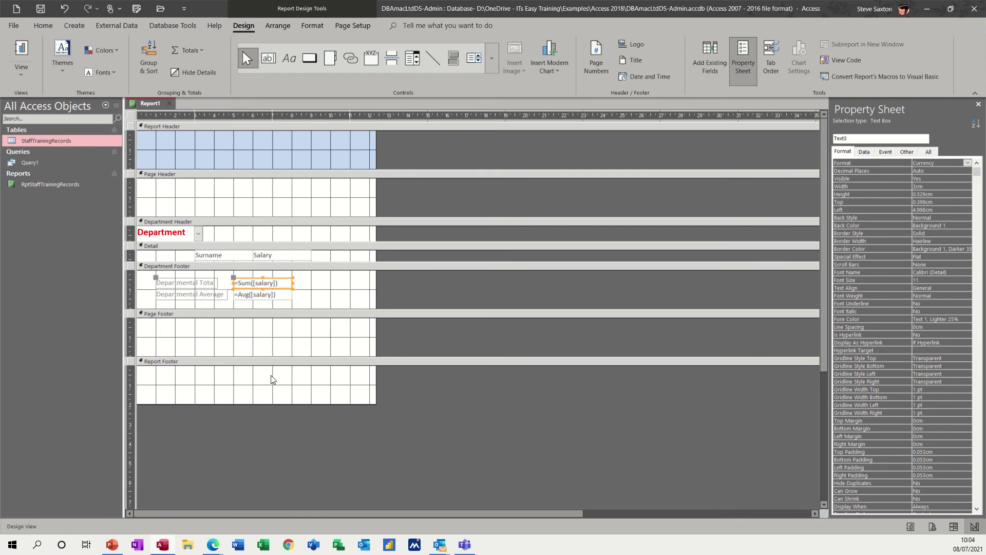
Step: Paste the total label and sum box into the Report Footer, relabel it 'Total', and shift the box right
click(282, 363)
key(ctrl+v)
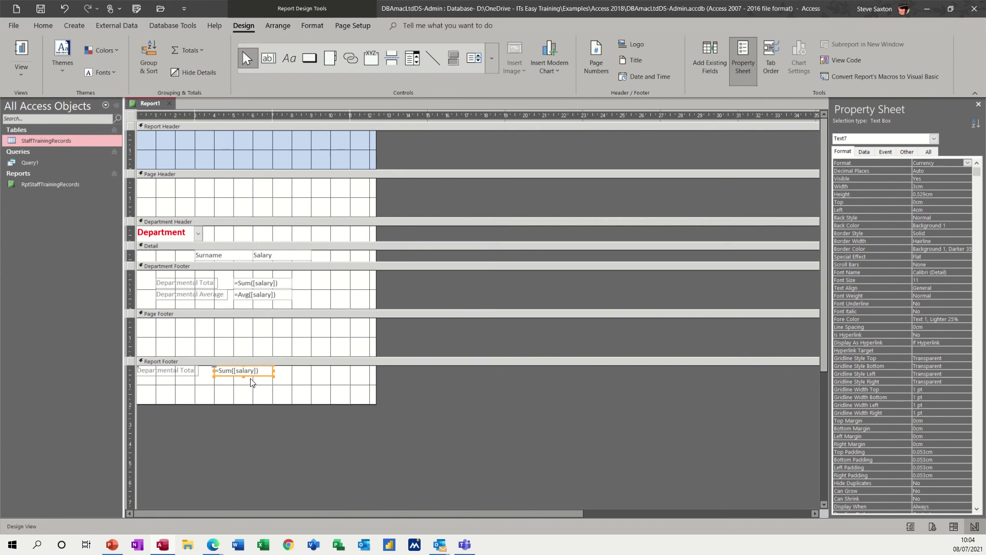
click(178, 374)
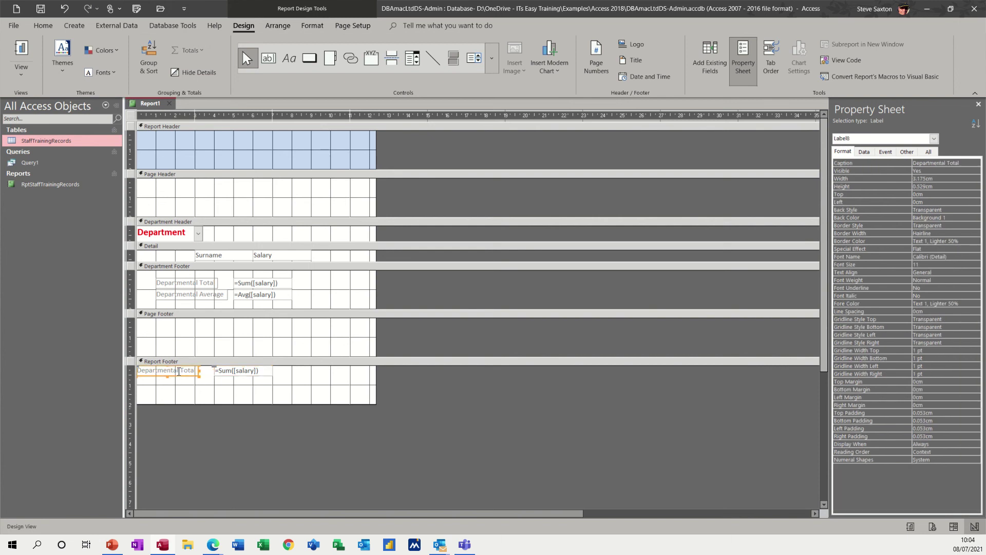
click(178, 371)
key(BackSpace)
key(BackSpace)
key(BackSpace)
key(BackSpace)
key(BackSpace)
key(BackSpace)
key(BackSpace)
key(BackSpace)
key(BackSpace)
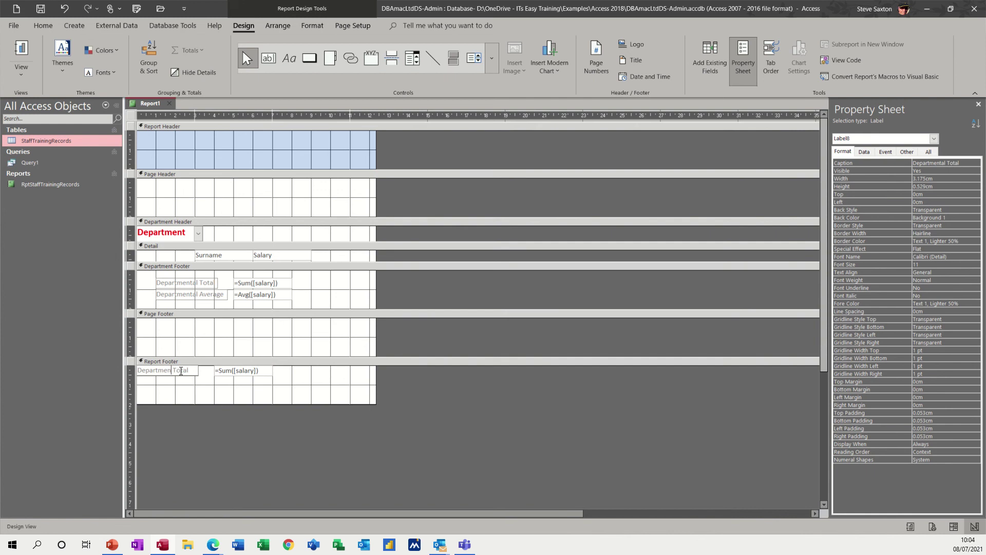
key(BackSpace)
key(BackSpace)
key(BackSpace)
click(283, 389)
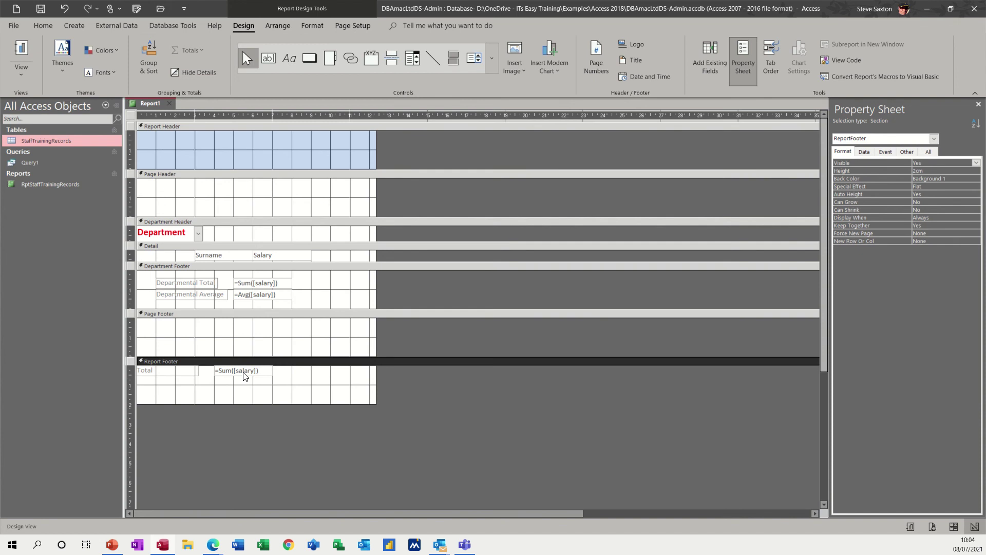
drag(244, 377, 265, 375)
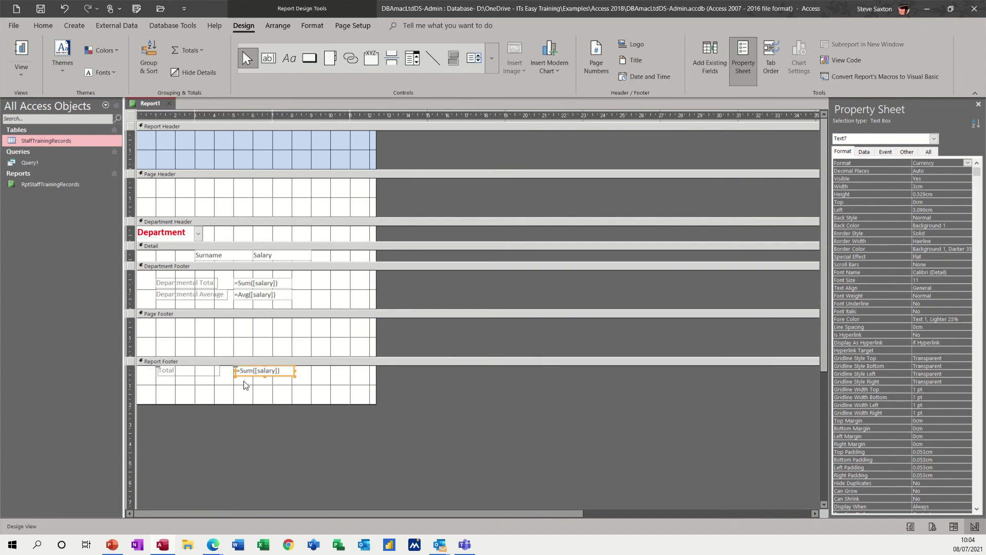
click(33, 54)
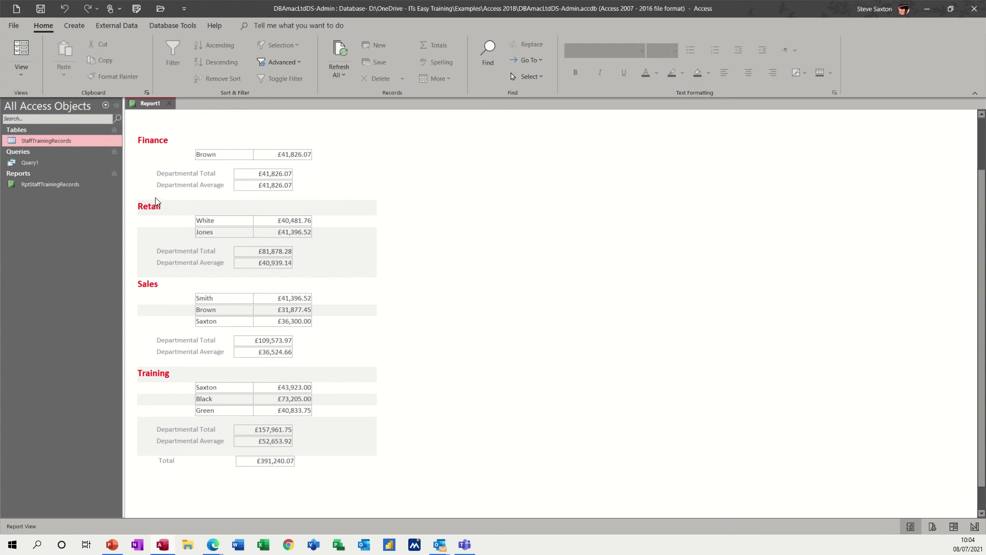
Step: In Design View, enlarge the Department Footer and draw a new text box below the departmental average
click(26, 72)
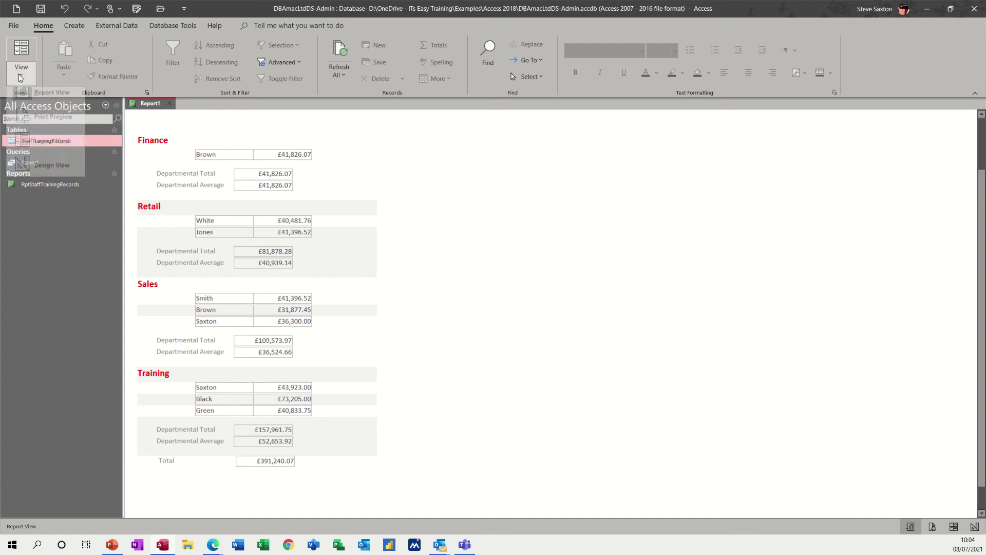
click(38, 169)
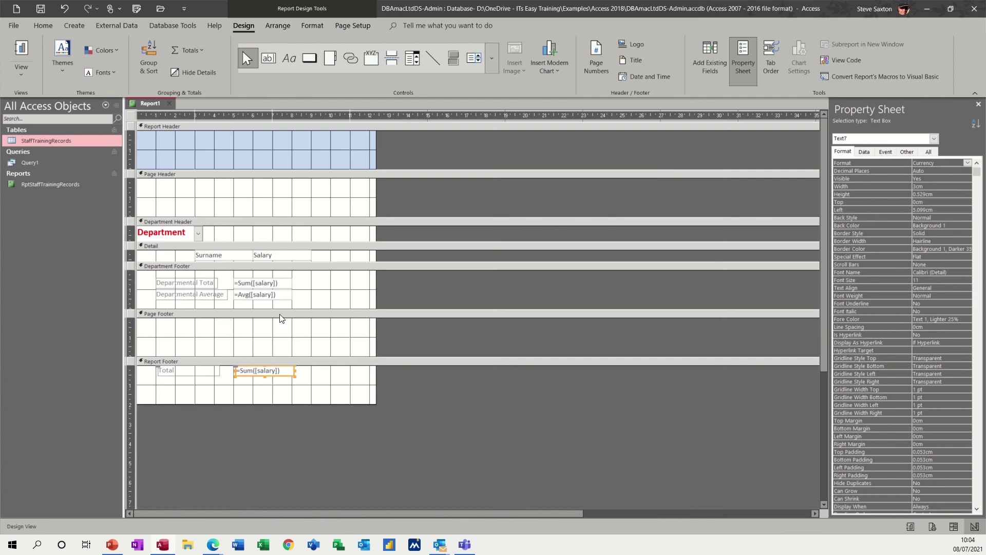
drag(278, 309, 278, 318)
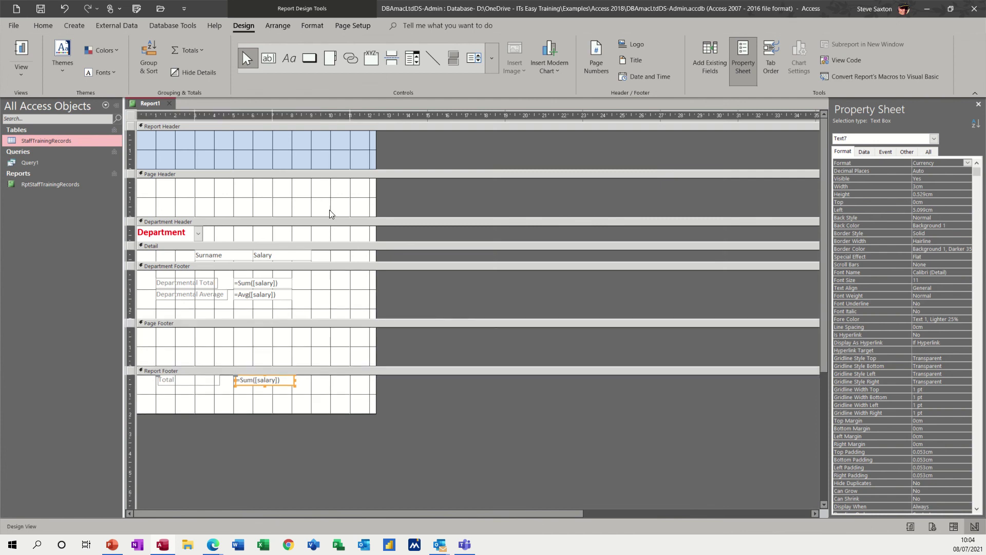
click(268, 58)
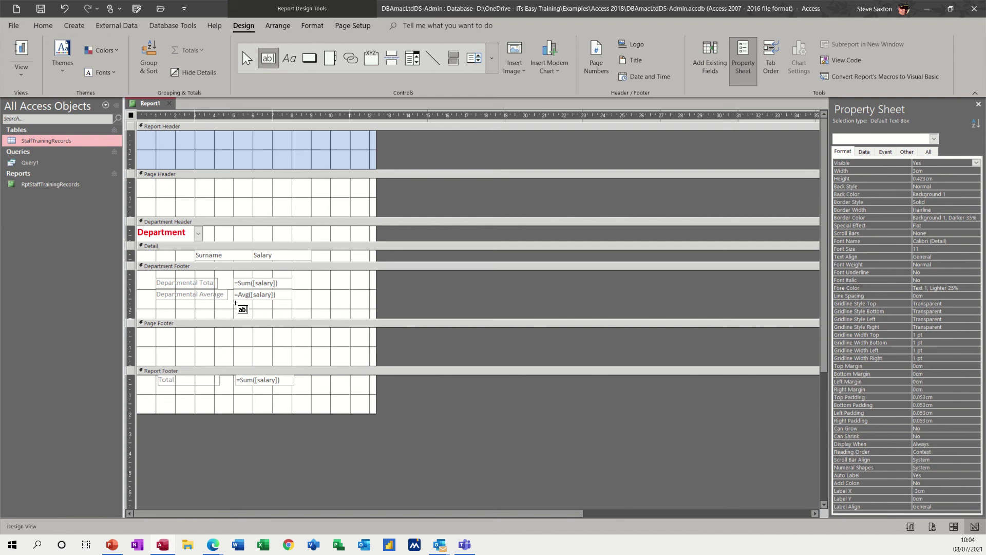
drag(234, 303, 293, 313)
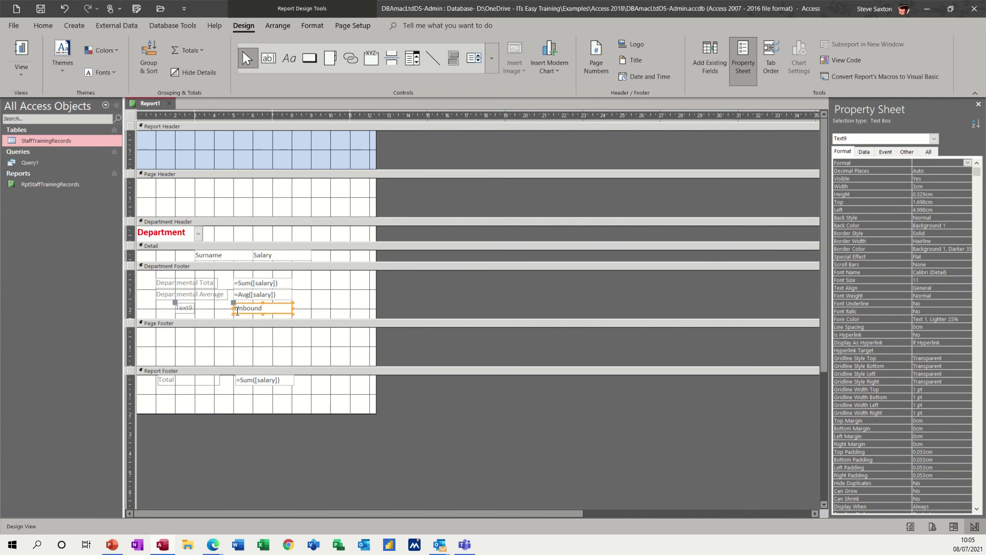
Step: Name the departmental sum box 'subtotal' and the grand total box 'Total' in the Property Sheet
click(262, 284)
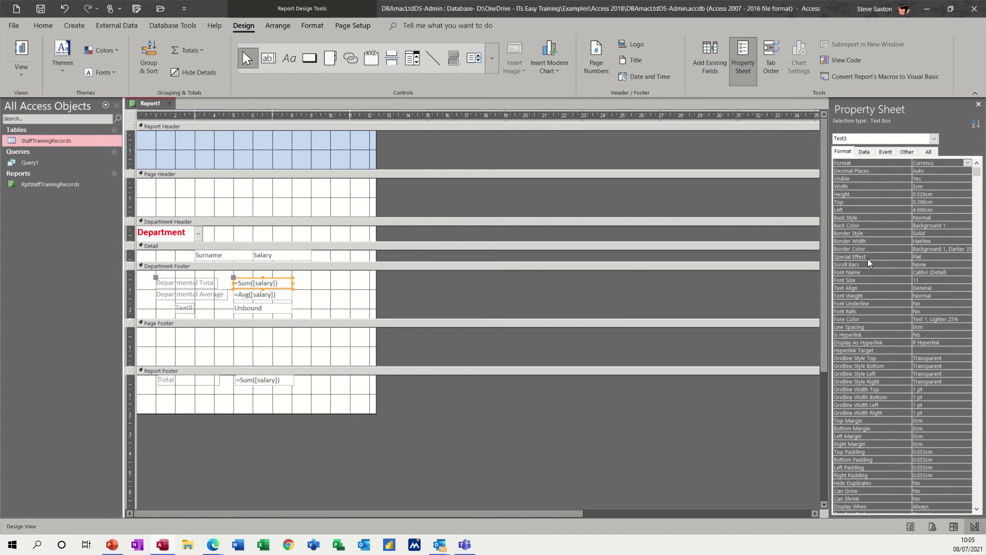
click(928, 152)
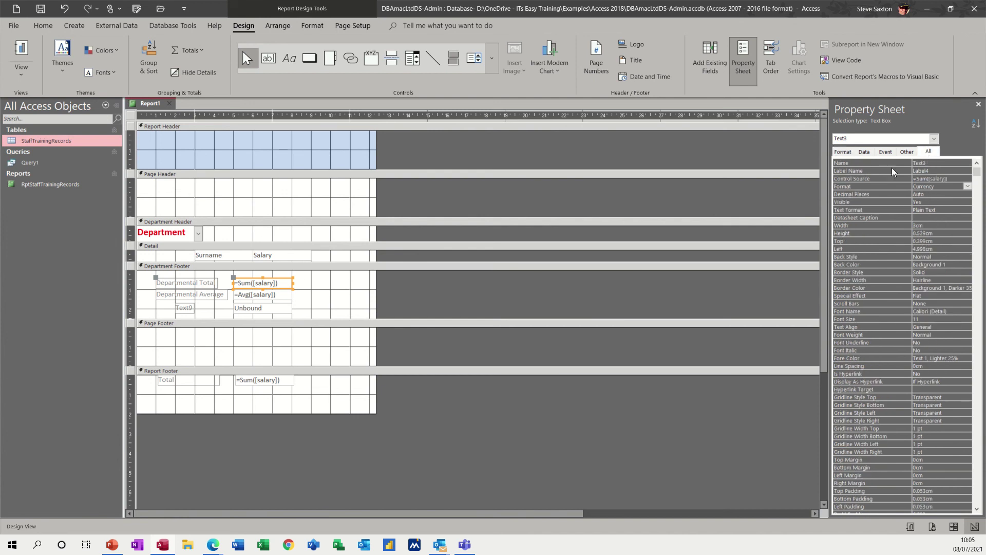
click(929, 164)
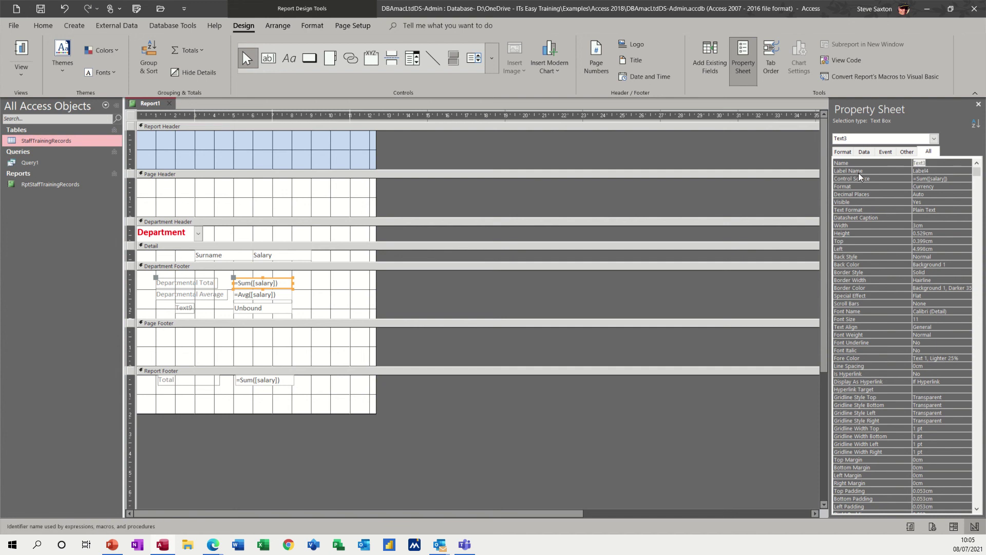
text(total)
key(Return)
click(284, 382)
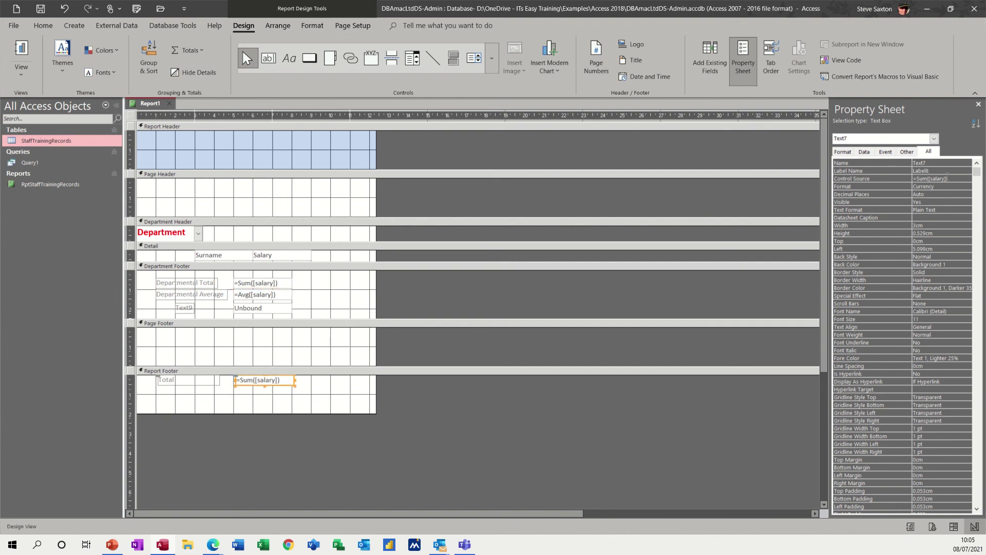
click(855, 163)
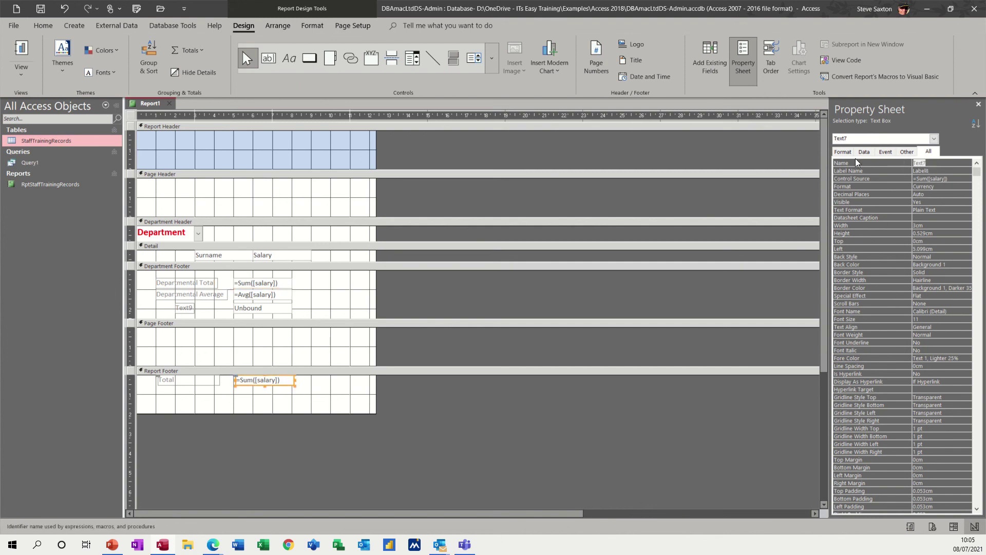
text(Total)
key(Return)
Step: Enter the formula =[subtotal]/[total] in the new text box and format it as Percent
click(264, 308)
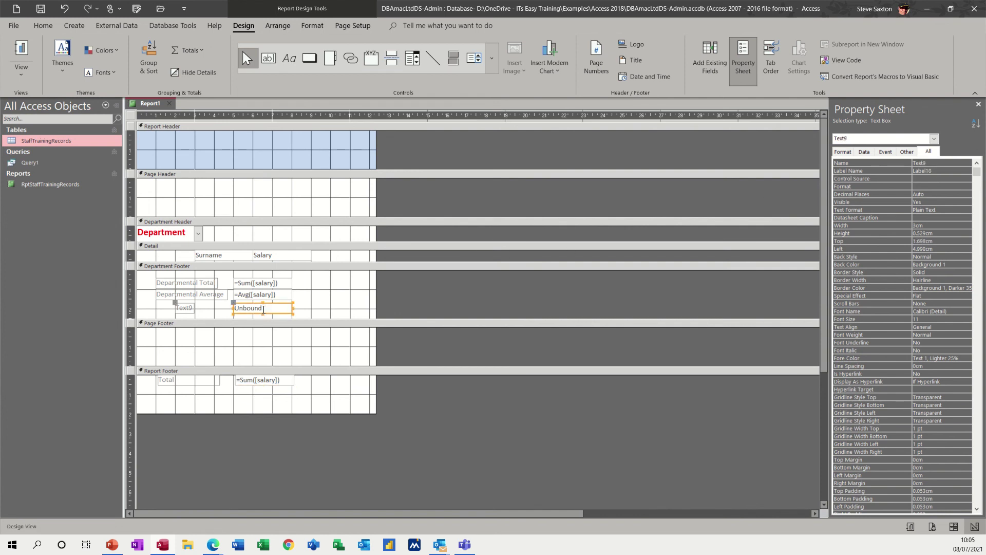
click(264, 309)
text(=total)
key(BackSpace)
key(BackSpace)
key(BackSpace)
key(BackSpace)
key(BackSpace)
text(subtotal/total)
click(302, 317)
click(281, 312)
click(841, 151)
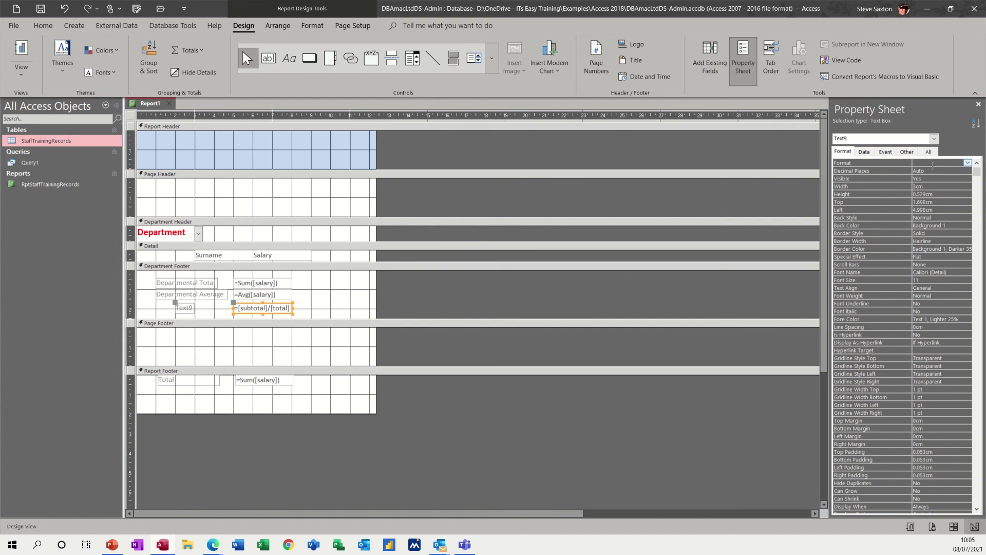
click(967, 164)
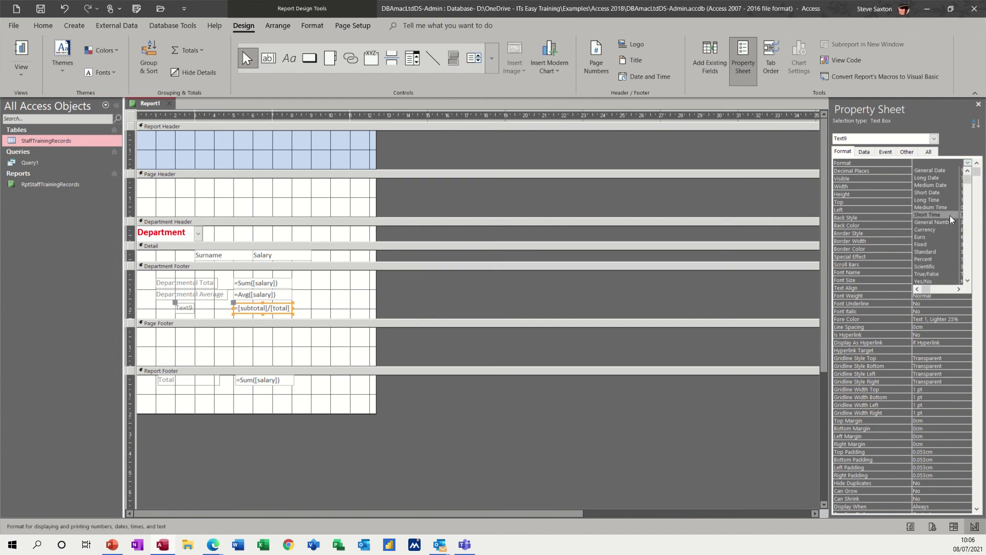
click(934, 258)
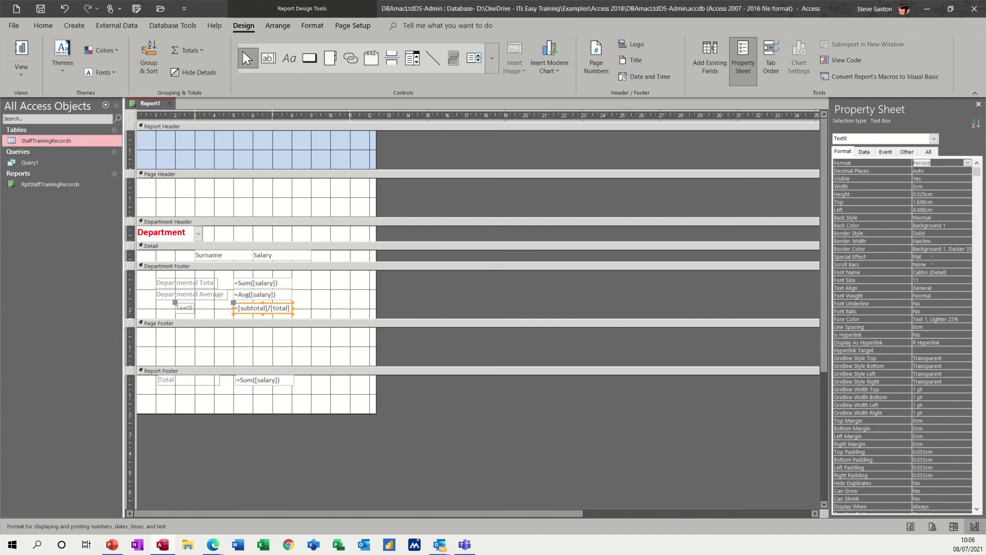
Step: Rename the Text9 label to 'Percentage' and view the report's department percentages
click(190, 309)
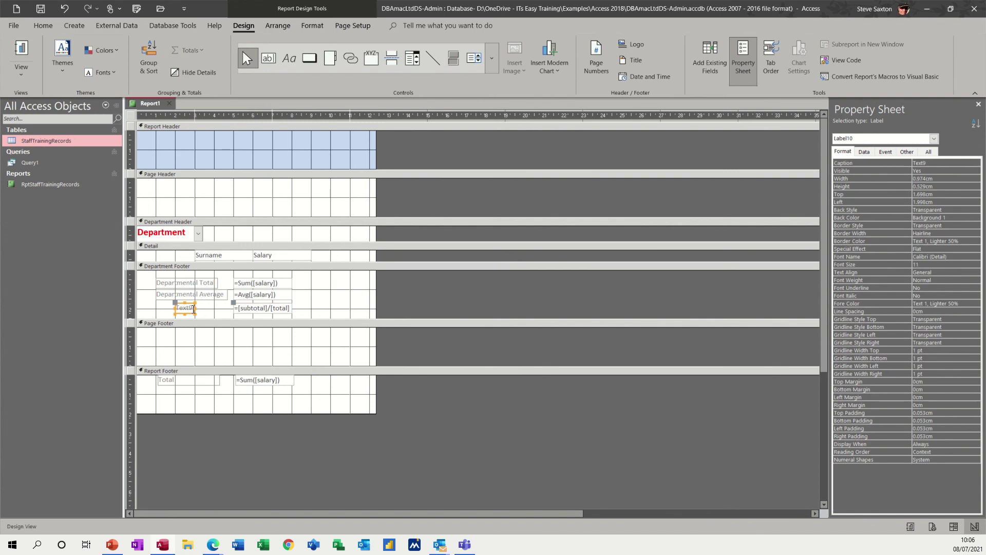
drag(189, 309, 174, 309)
text(Percentage)
click(21, 56)
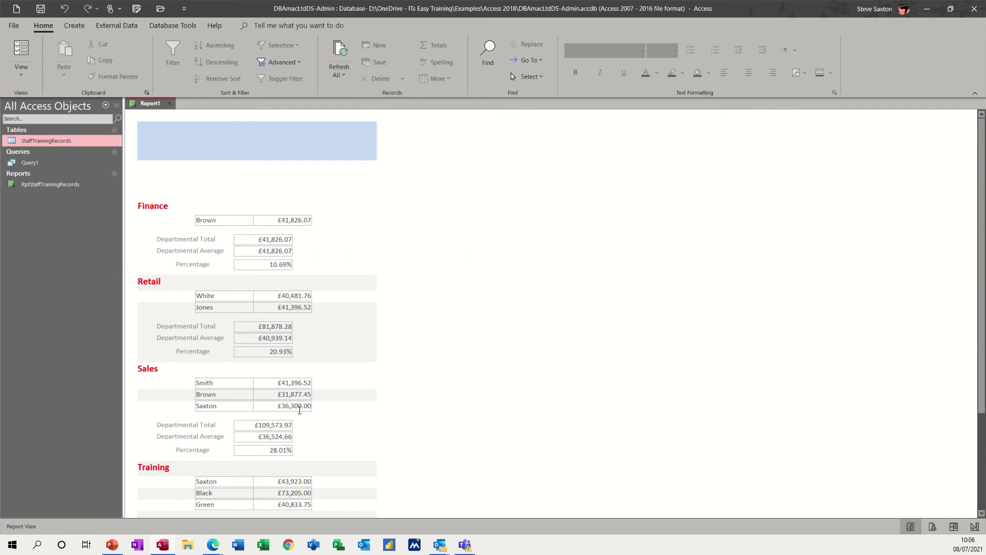
Step: Scroll through the report's percentages, then return to Design View
scroll(300, 409, down, 5)
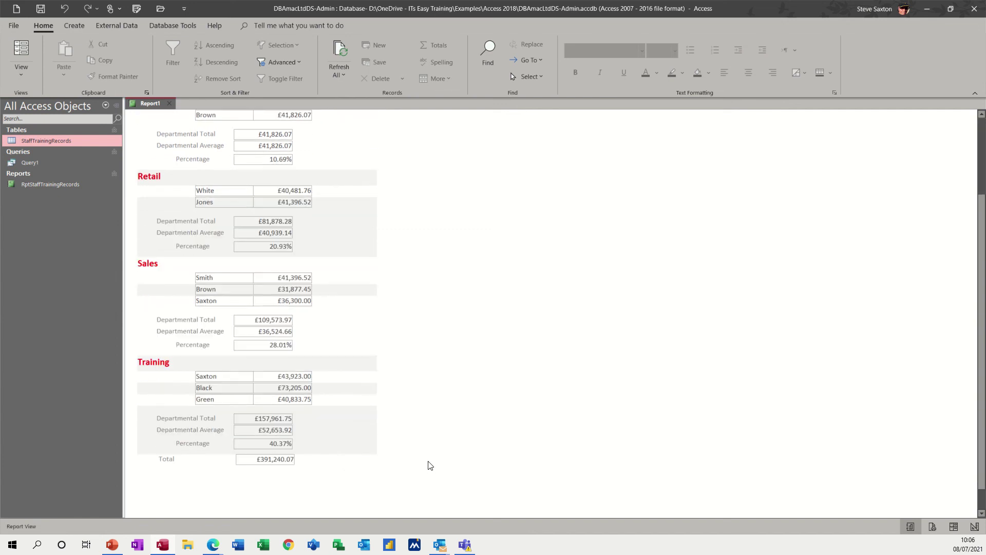
scroll(425, 464, down, 1)
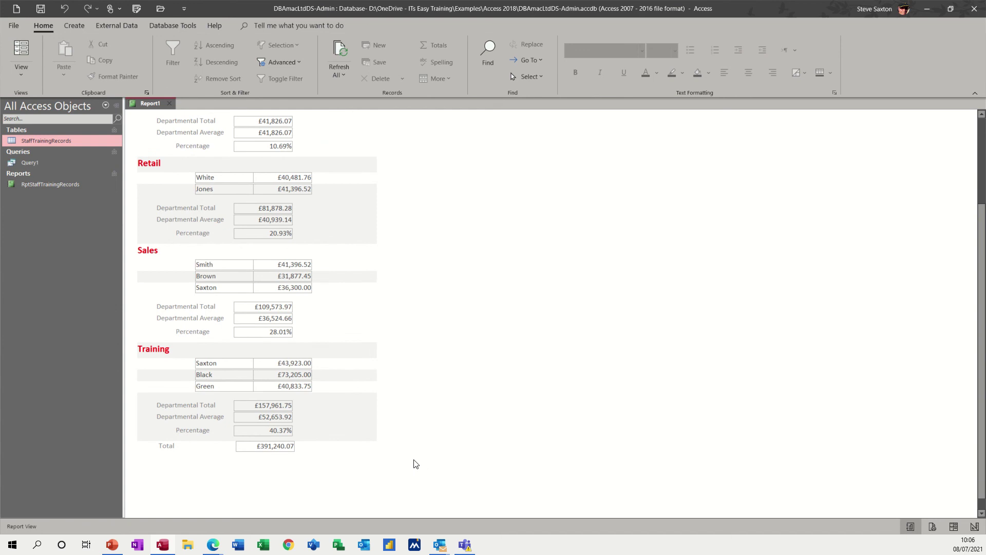
scroll(416, 464, up, 2)
click(21, 77)
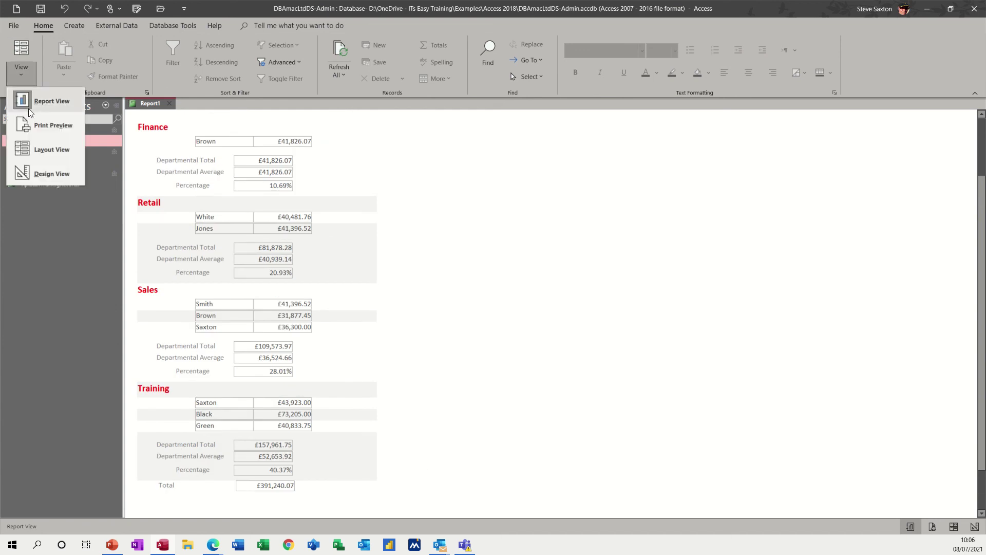
click(50, 174)
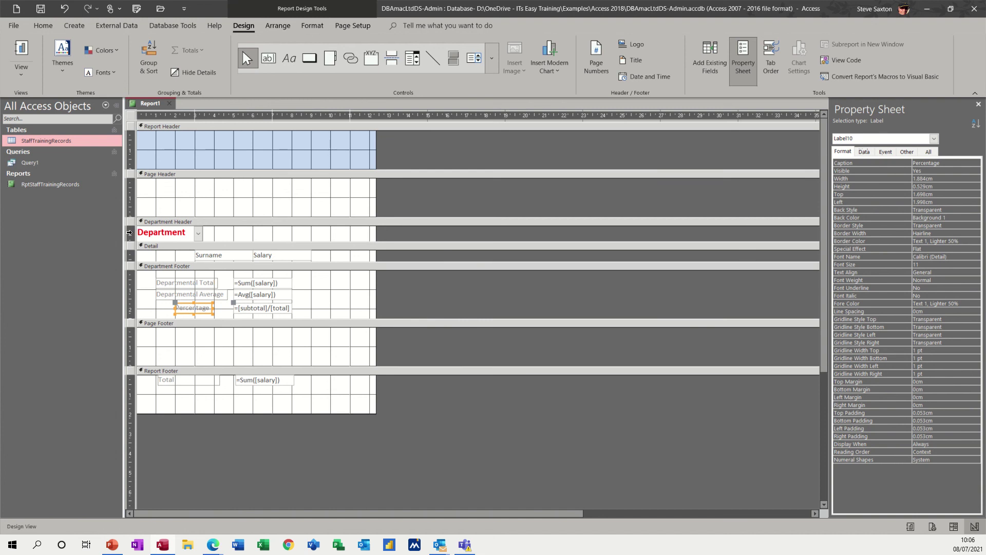
Step: Shift the department footer totals and labels right, then realign the Percentage label
click(278, 26)
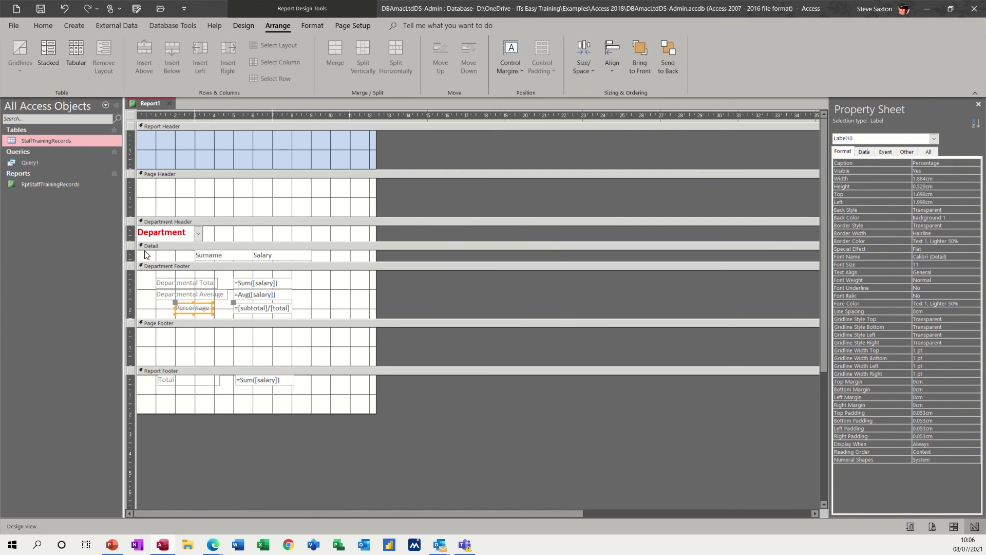
drag(131, 232, 130, 388)
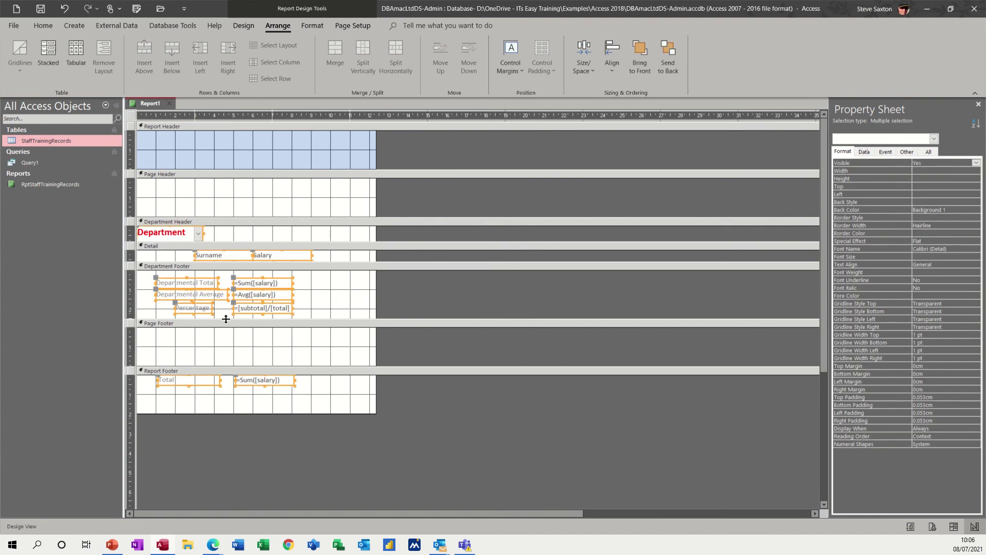
click(239, 347)
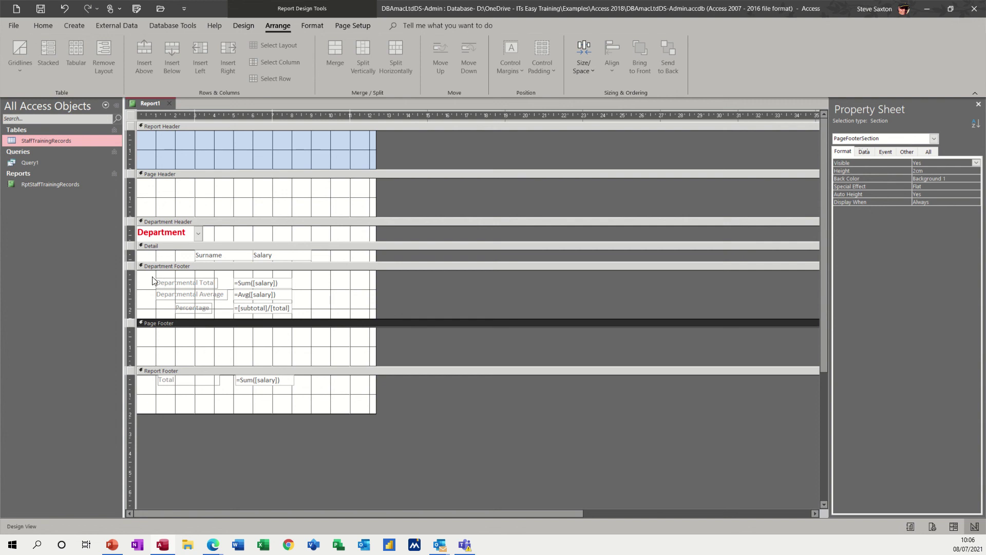
drag(153, 278, 295, 318)
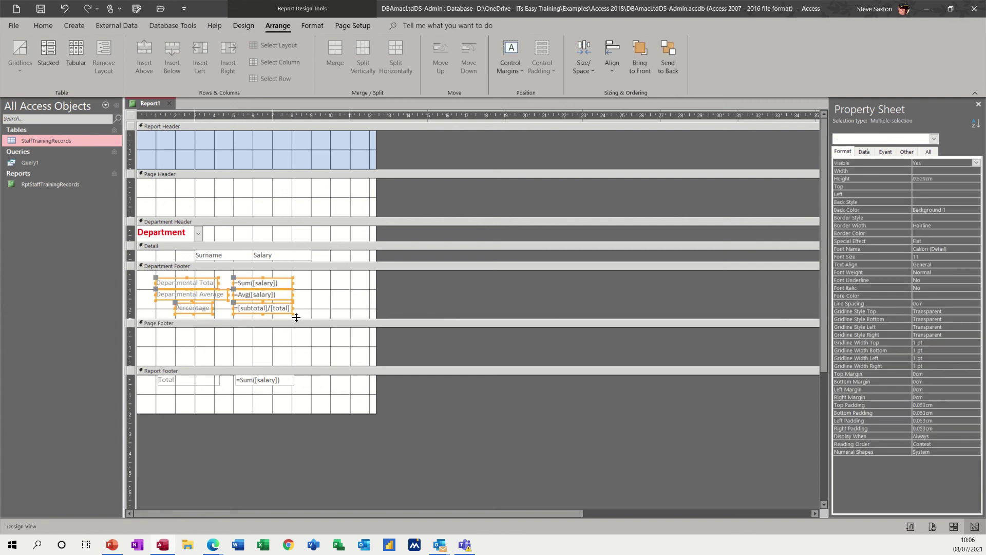
key(Right)
key(Right)
key(Right)
key(Right)
key(Right)
key(Right)
key(Right)
key(Right)
key(Right)
key(Right)
key(Right)
key(Right)
key(Right)
key(Right)
key(Right)
key(Right)
key(Right)
key(Right)
key(Right)
key(Right)
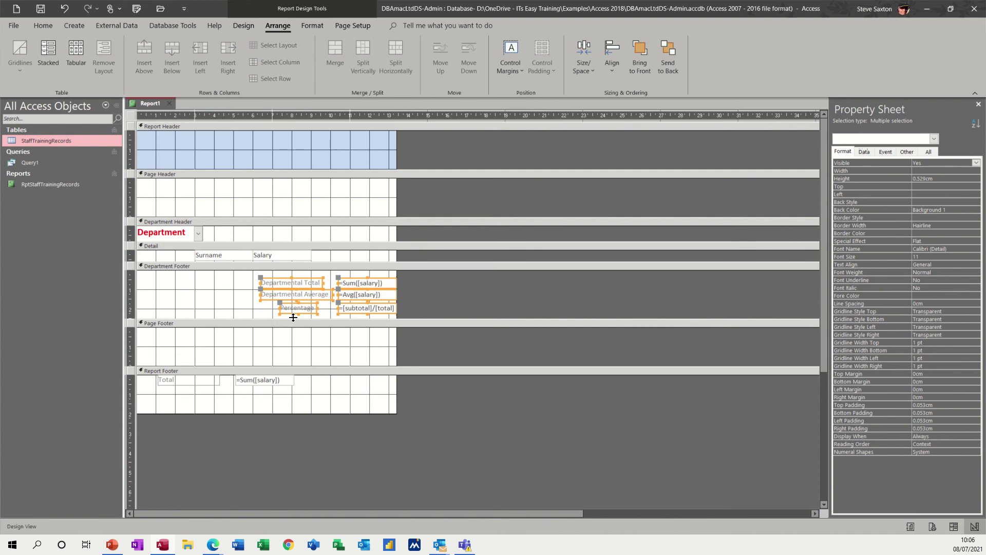
key(Right)
key(Right)
key(Right)
key(Right)
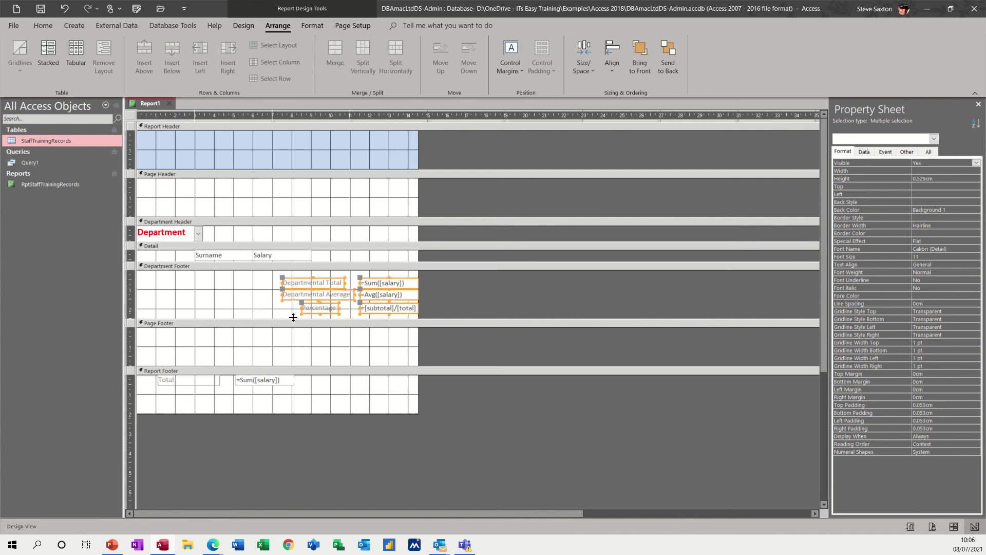
key(Right)
key(Right)
key(Right)
key(Right)
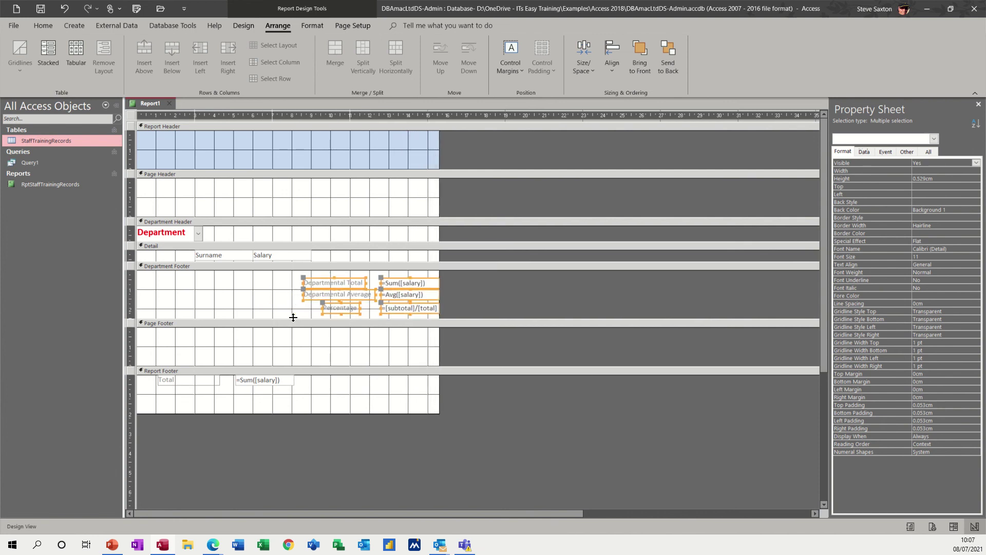
key(Right)
key(Right)
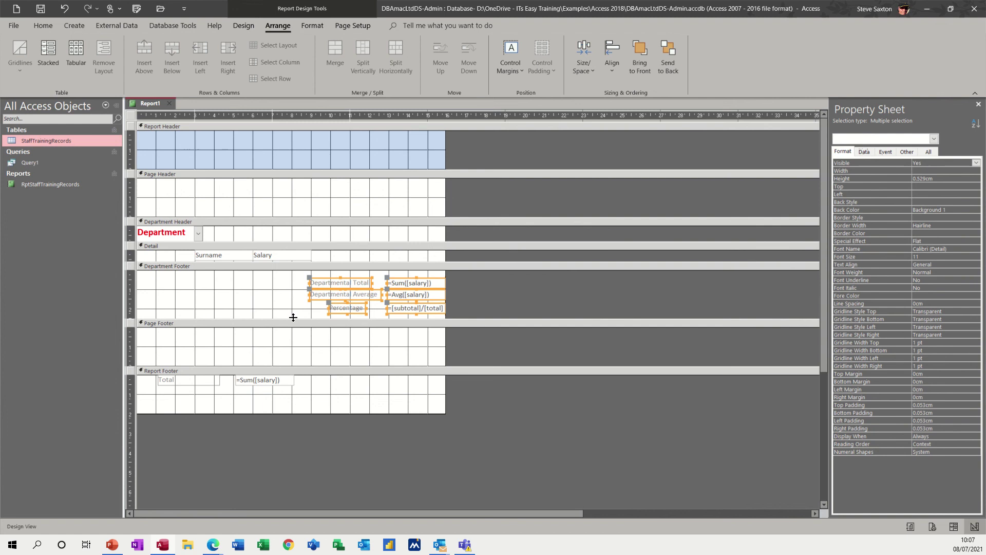
click(315, 311)
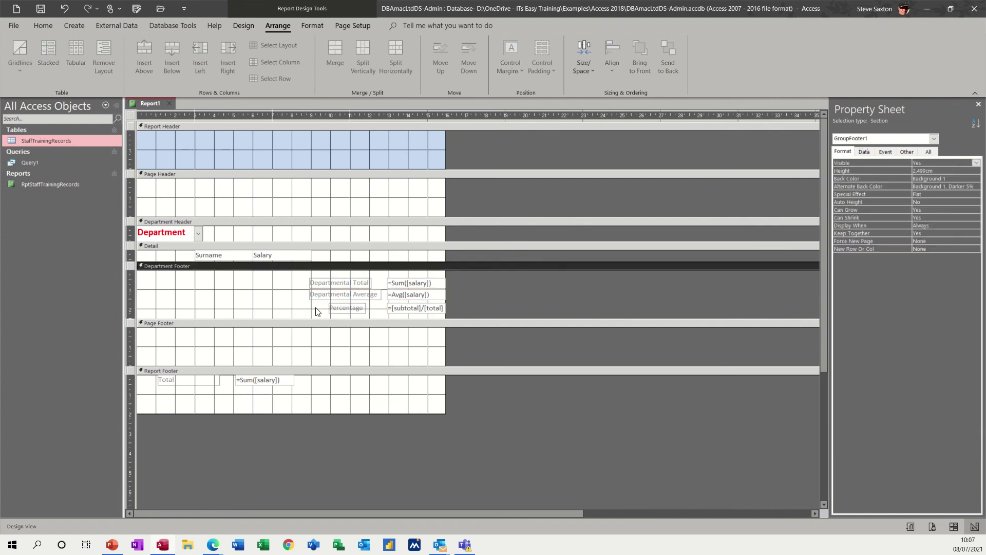
click(329, 305)
drag(329, 303, 315, 303)
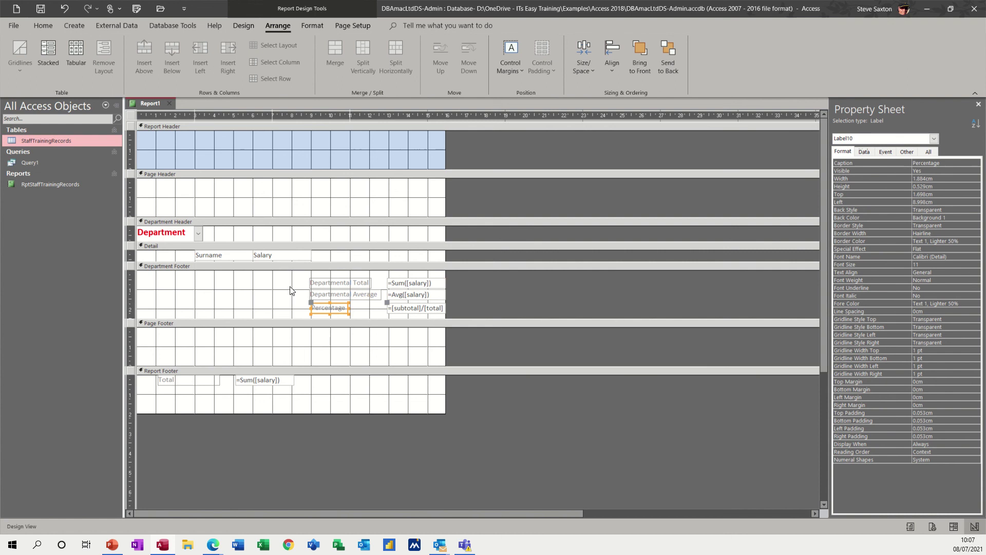
click(276, 299)
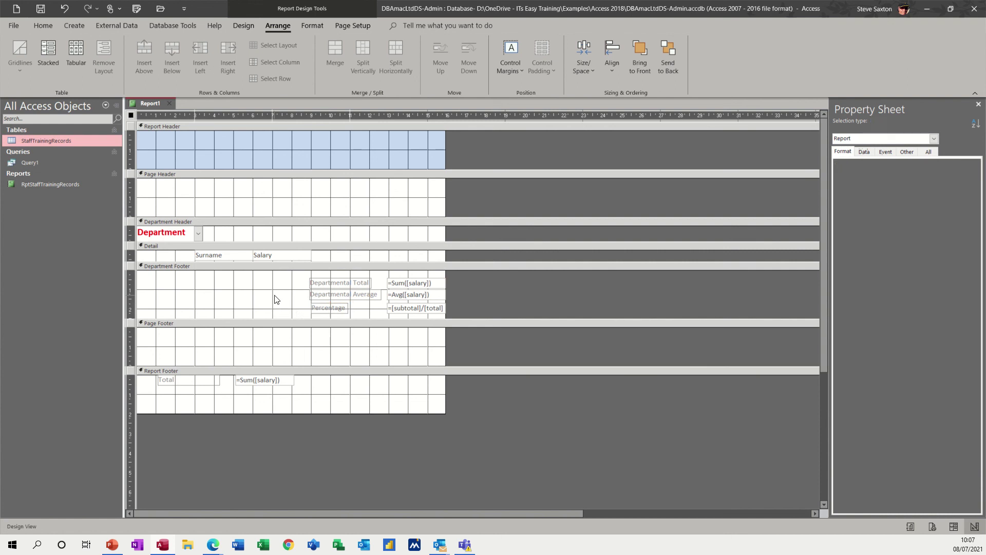
Step: Nudge the Report Footer's Total label and =Sum([salary]) box right beneath the department totals
click(160, 382)
click(253, 381)
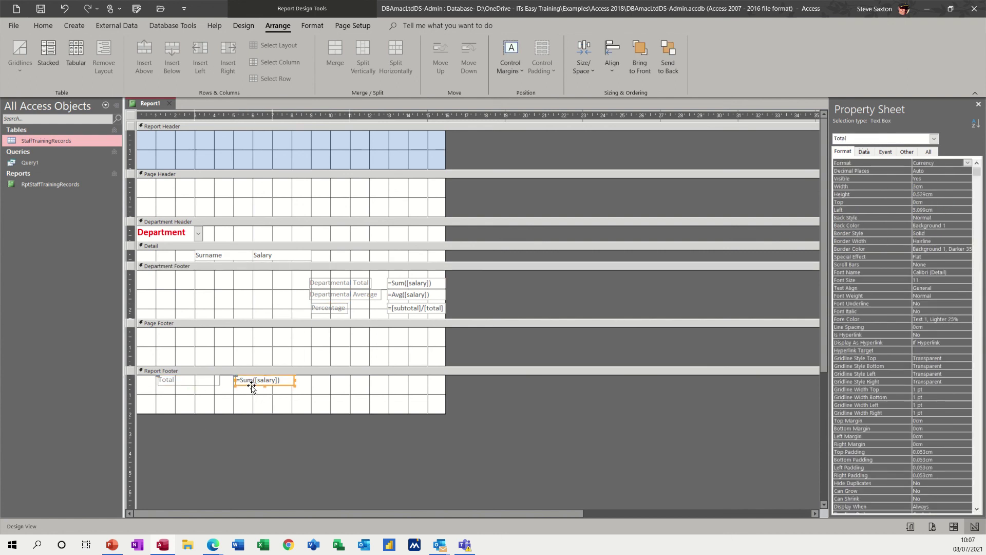
key(Right)
key(Right)
key(Right)
key(Right)
key(Right)
key(Right)
key(Right)
key(Right)
key(Right)
key(Right)
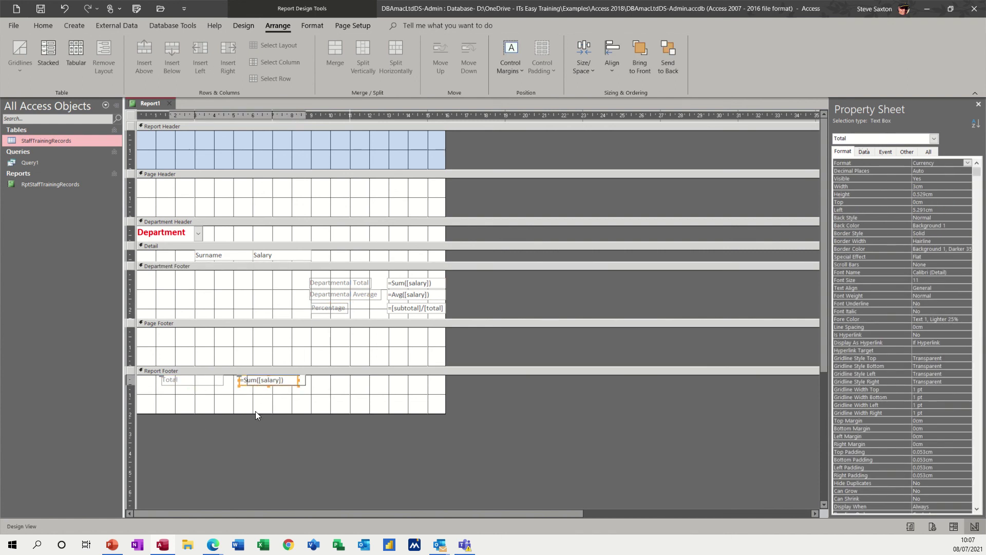
key(Right)
key(Right)
key(Right)
key(Right)
key(Right)
key(Right)
key(Right)
key(Right)
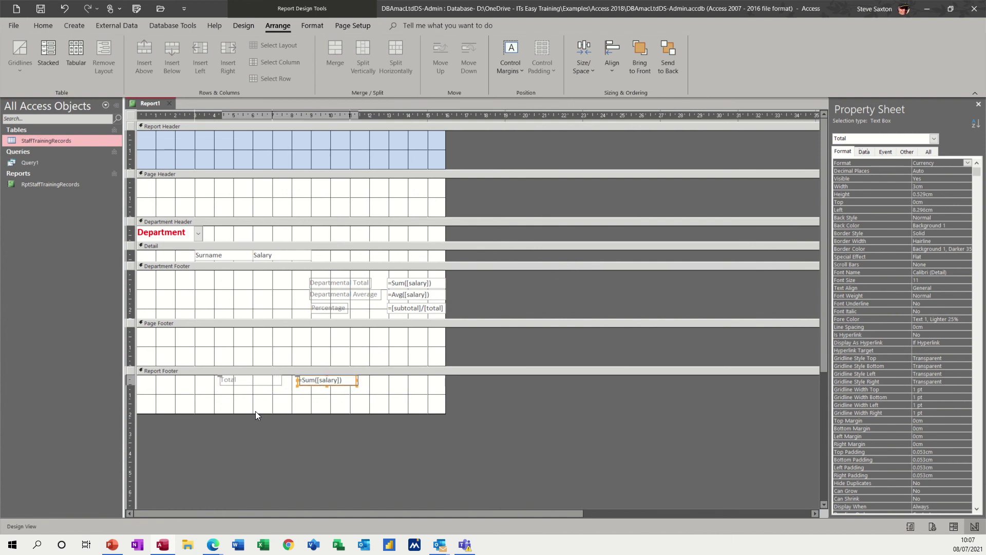
key(Right)
key(Right)
key(Right)
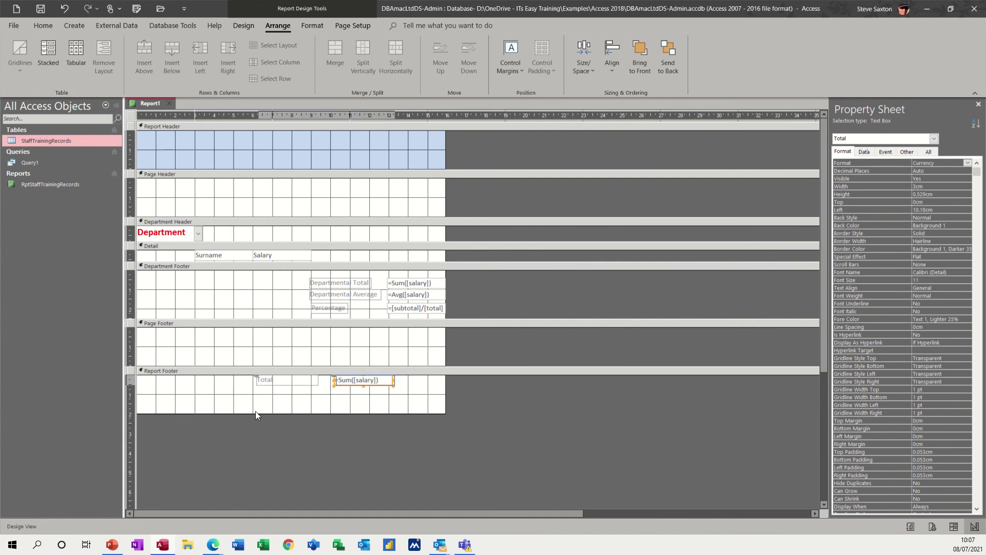
key(Right)
key(Right)
key(Right)
key(Right)
key(Right)
key(Right)
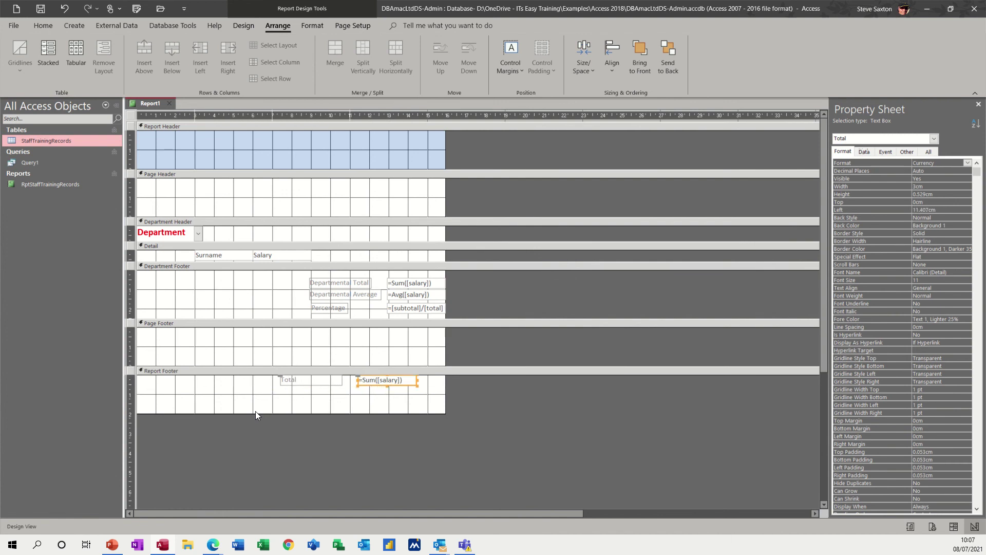
key(Right)
key(Right)
key(Right)
key(Right)
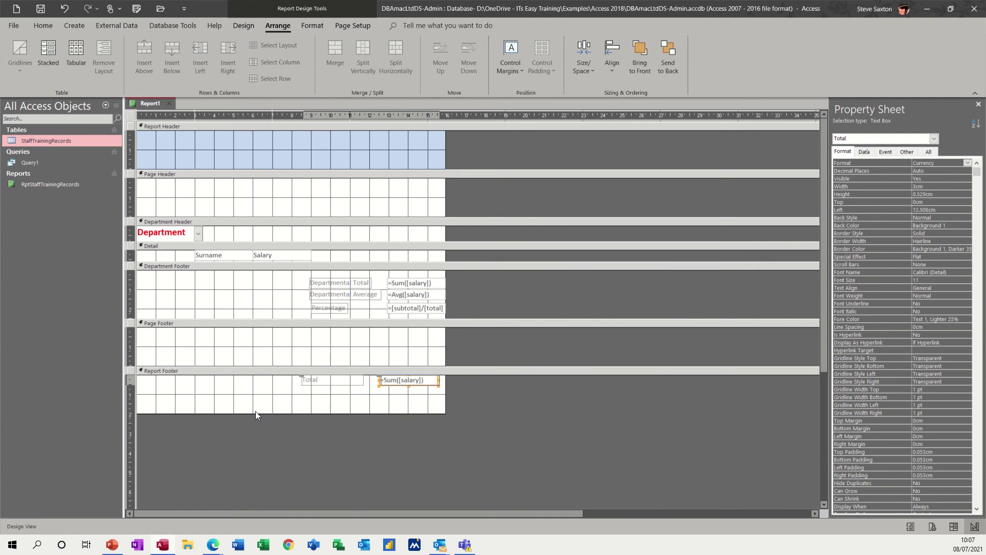
key(Right)
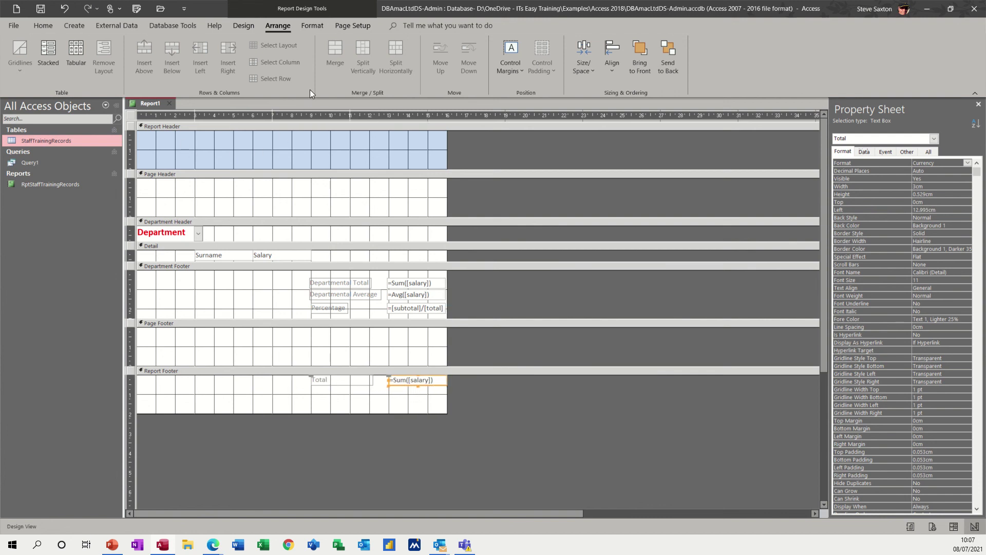
Step: Draw a label across the Report Header reading 'Staff Details'
click(246, 27)
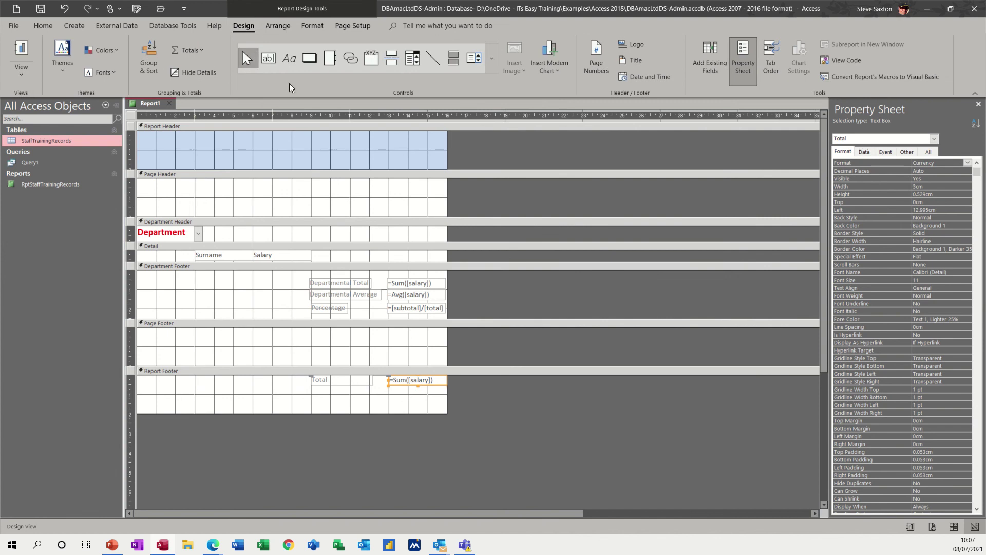
click(289, 58)
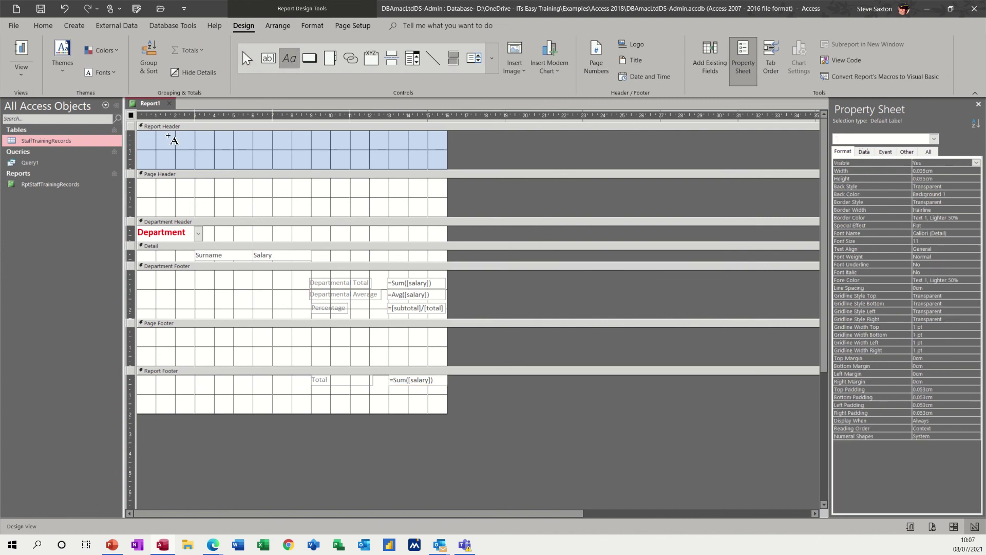
drag(168, 134, 372, 164)
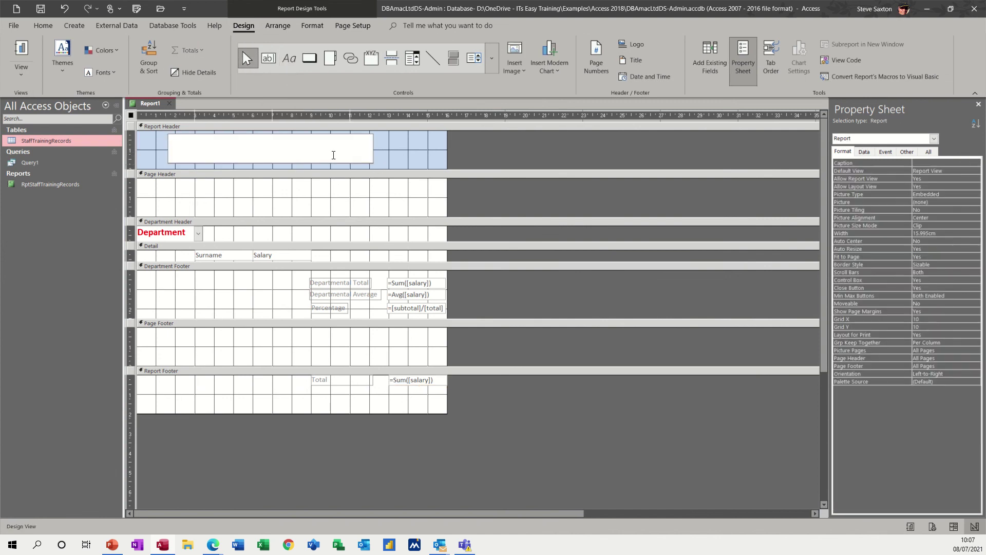
text(Staff Details)
click(391, 155)
click(217, 149)
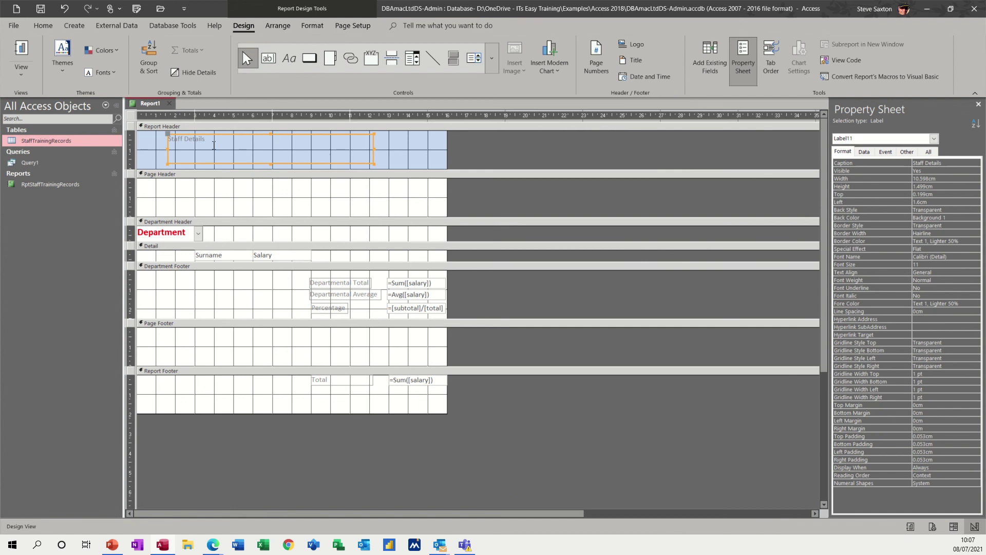
Step: Format the Staff Details title at size 20, centred, light pink and bold
click(307, 26)
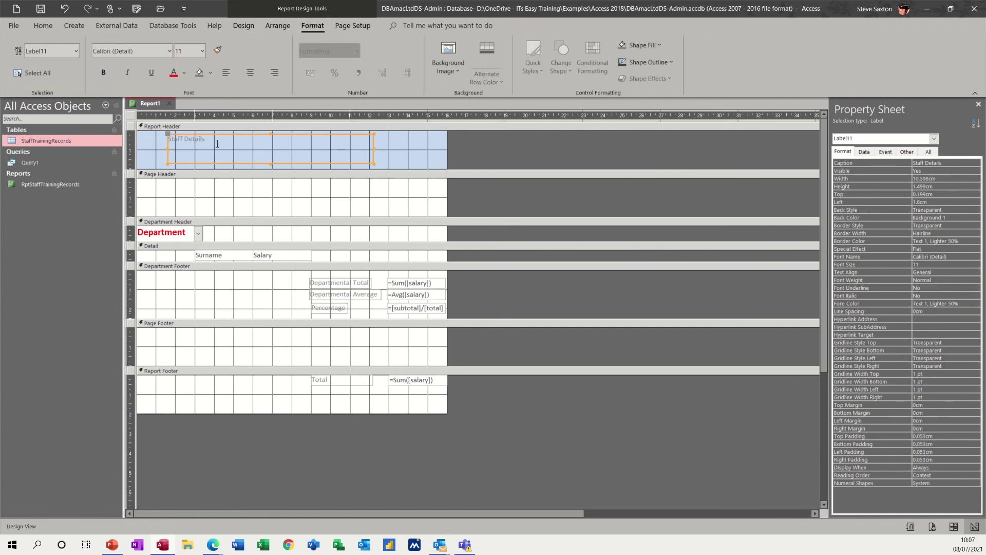
click(264, 141)
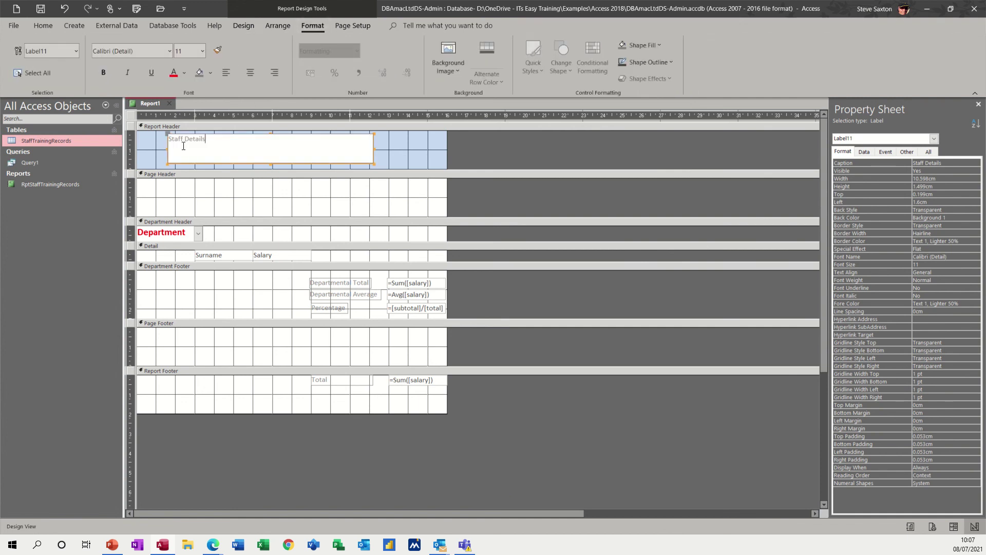
click(380, 147)
click(335, 143)
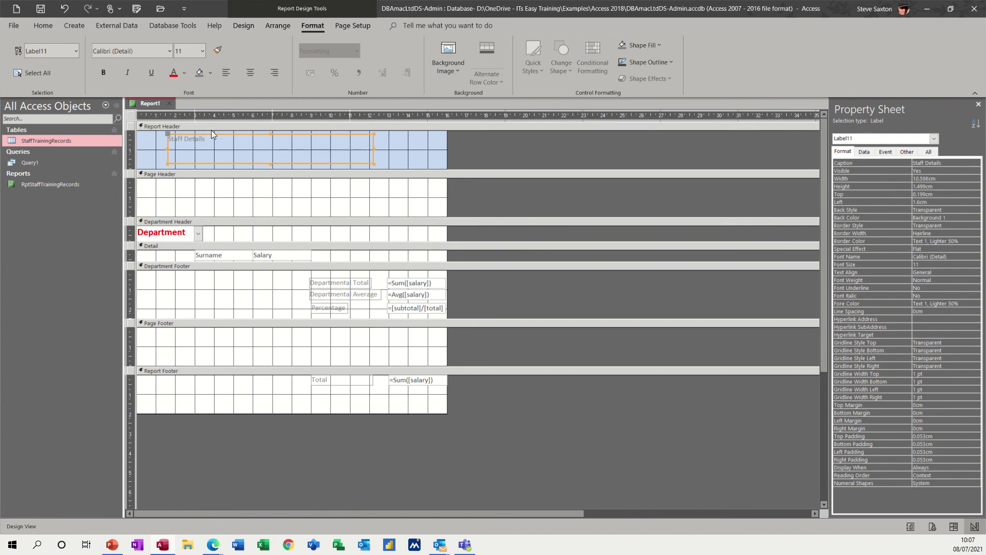
click(203, 52)
click(183, 164)
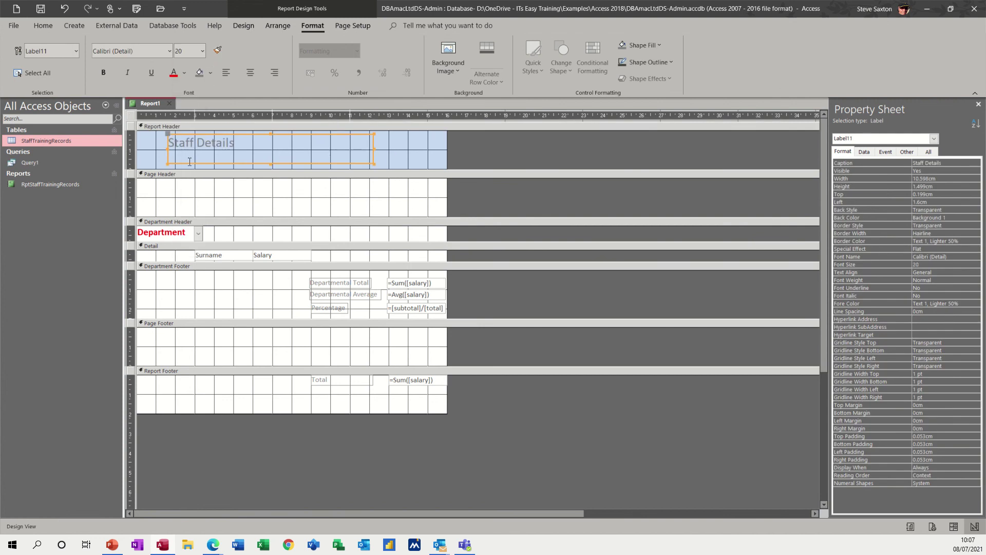
click(247, 73)
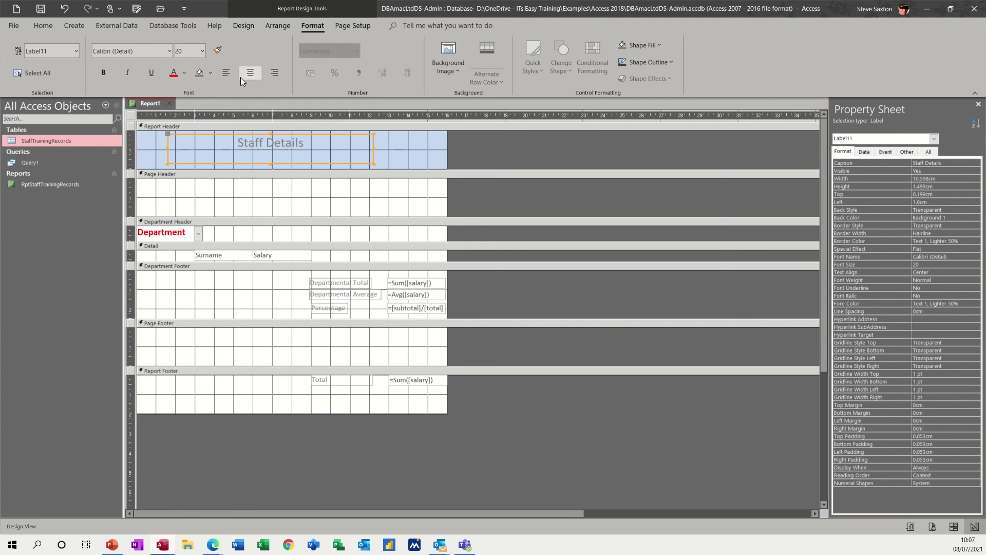
click(184, 73)
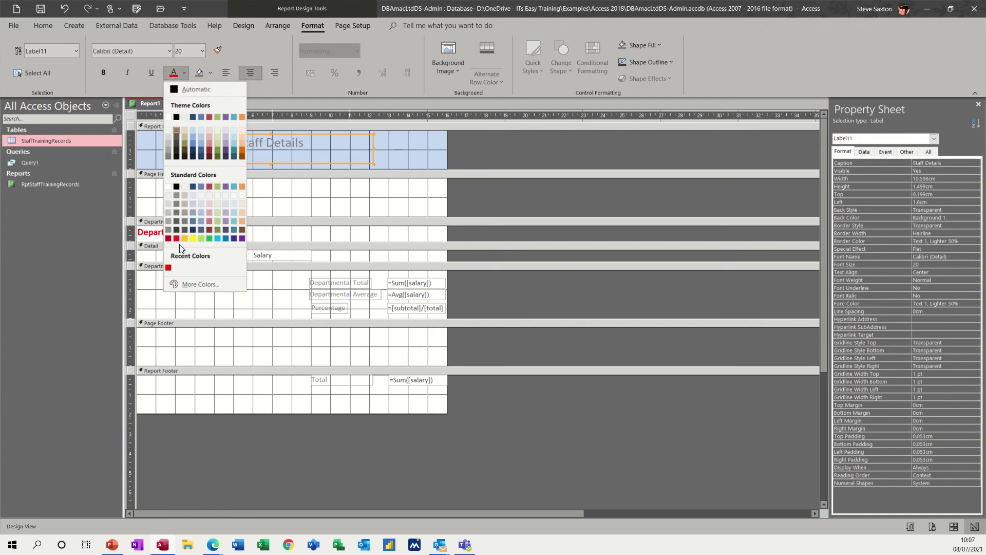
click(209, 142)
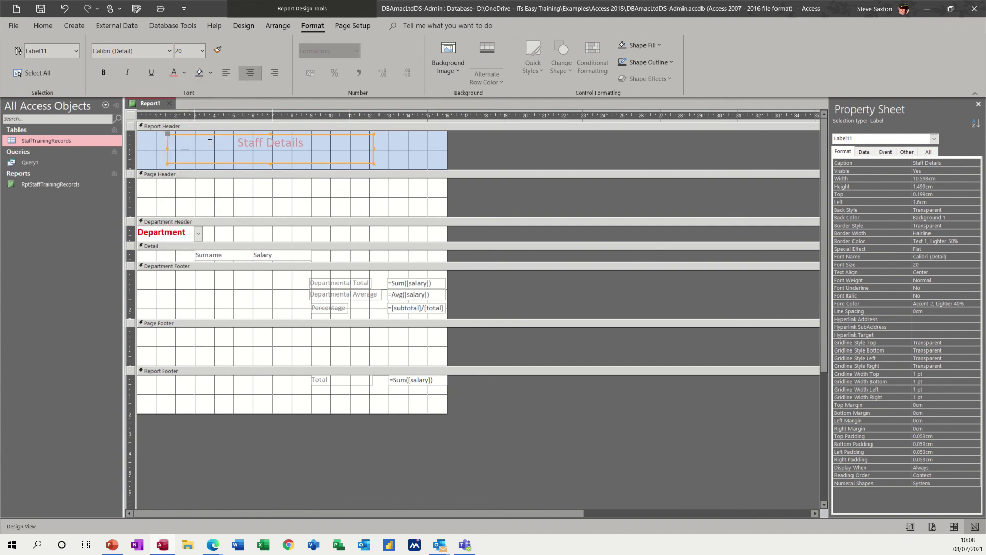
click(103, 75)
click(243, 25)
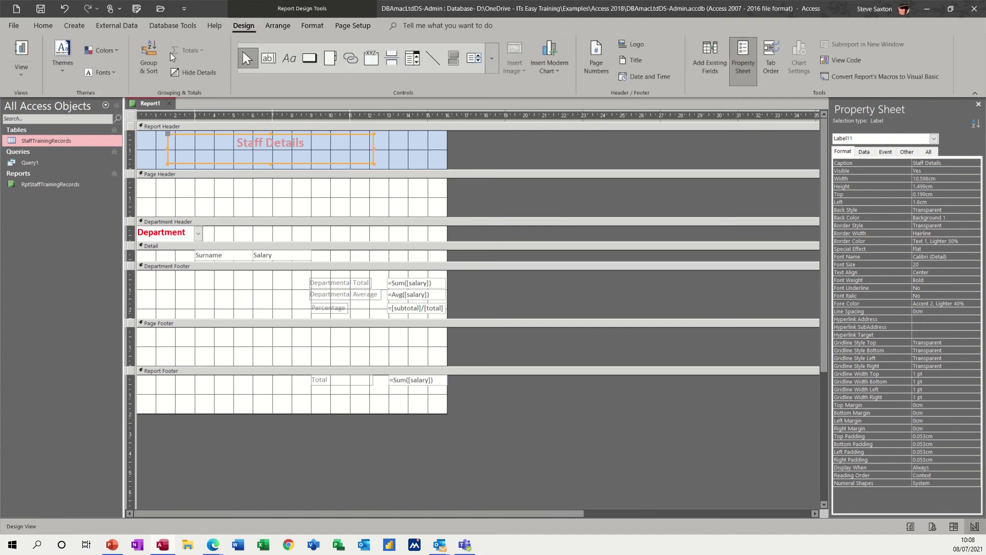
click(21, 51)
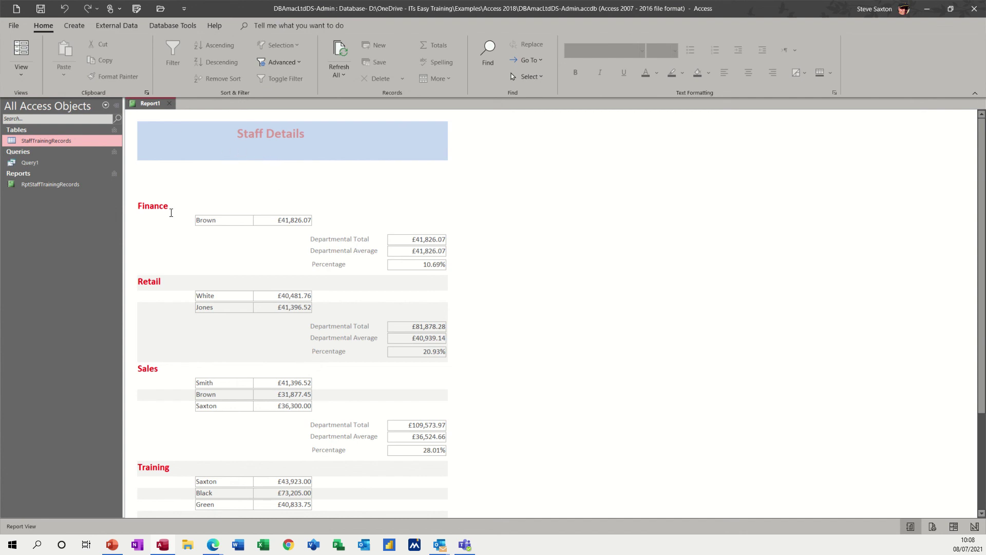
click(21, 77)
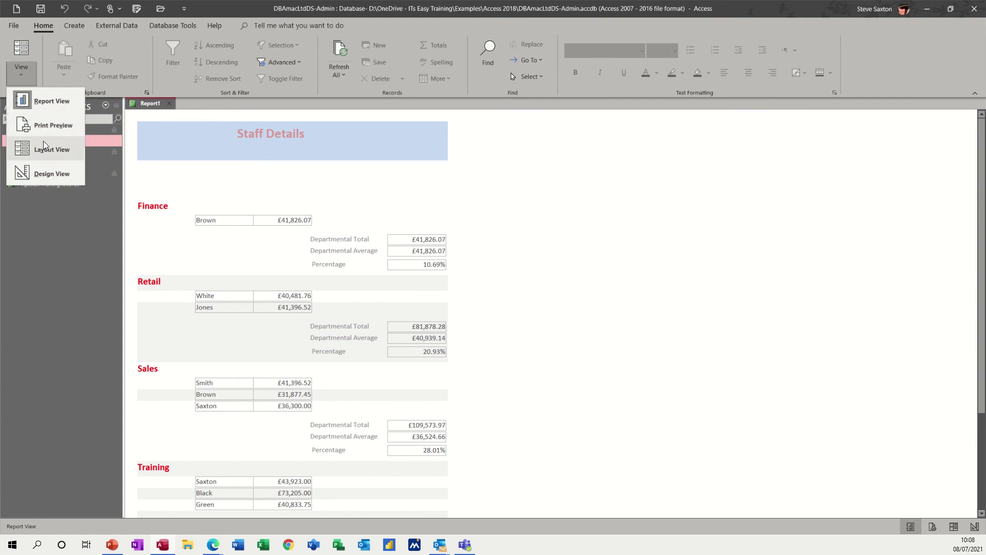
click(46, 172)
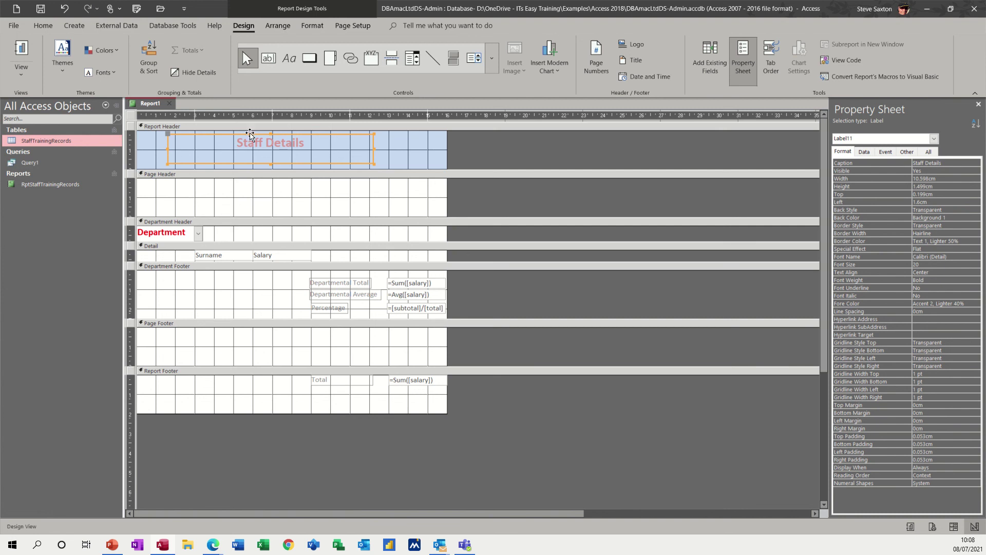
Step: Draw a label reading 'Departments' in the Page Header
click(288, 59)
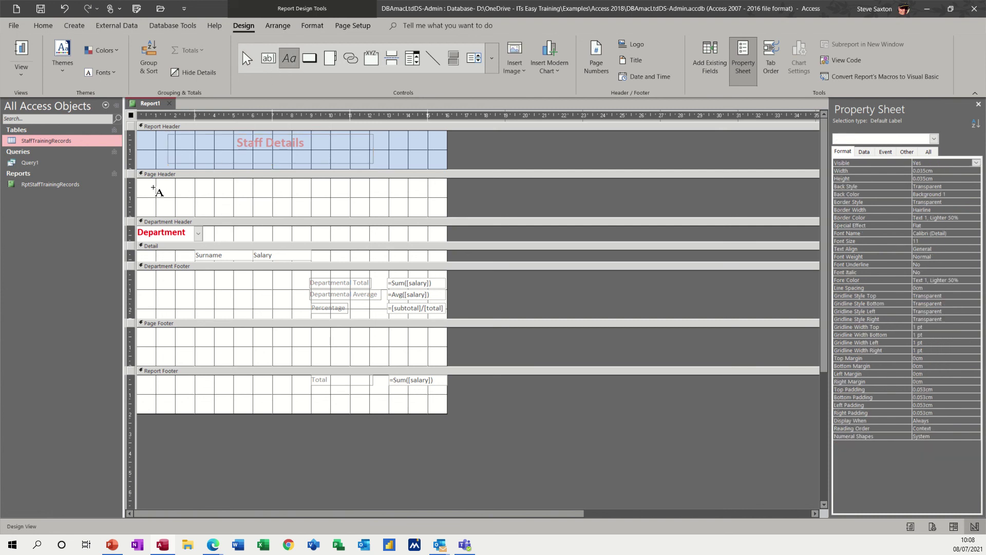
drag(144, 190, 230, 209)
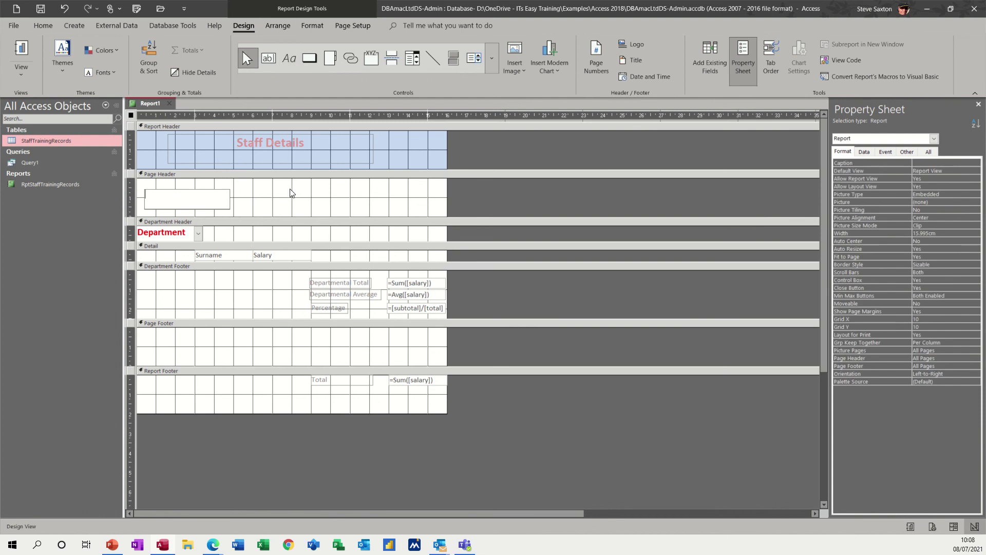
text(Departments)
click(250, 203)
click(217, 204)
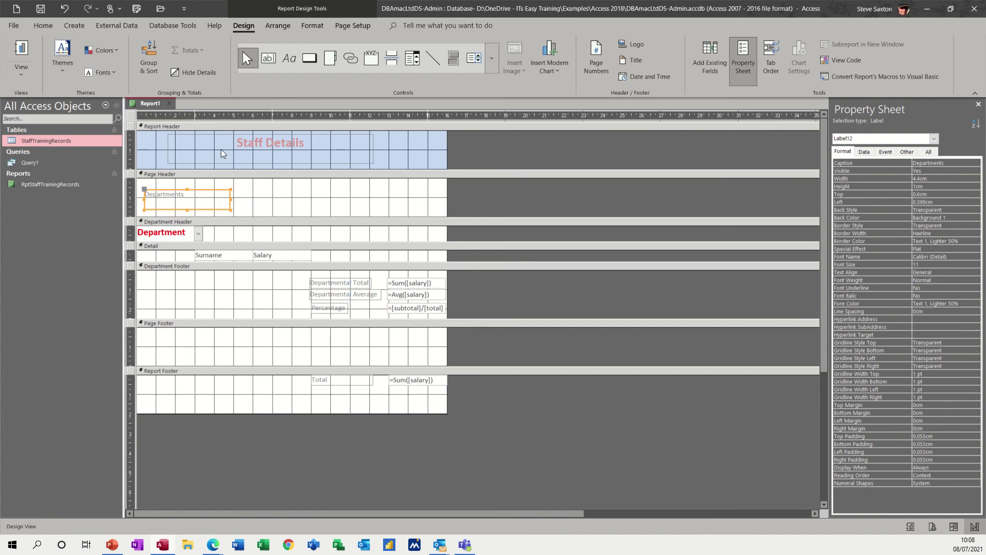
Step: Give the Departments label a dark red fill with bold black text
click(304, 25)
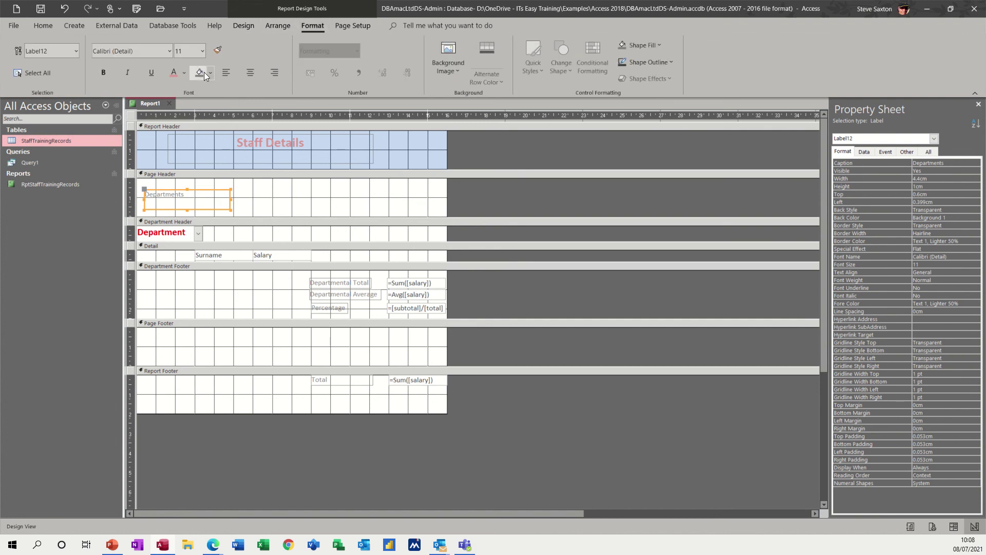
click(210, 73)
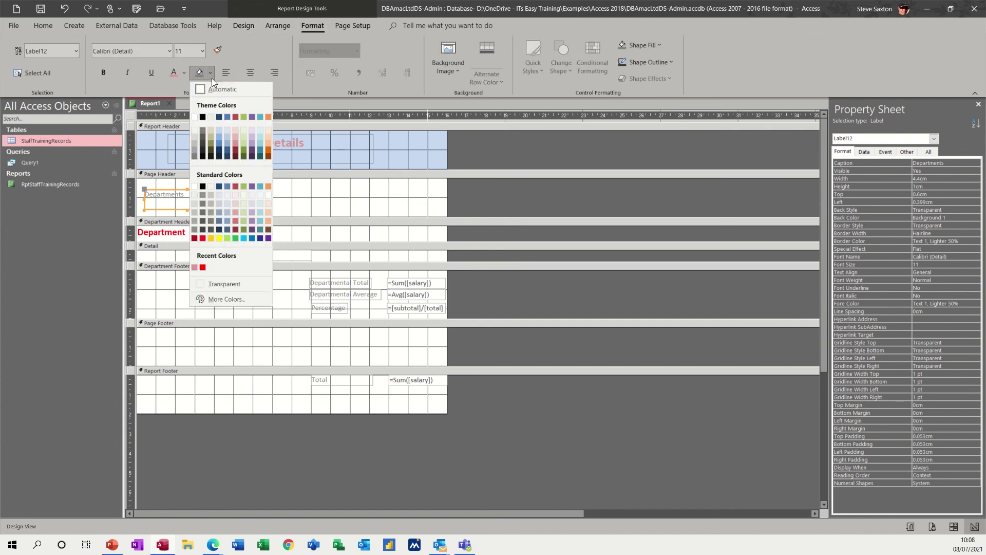
click(234, 115)
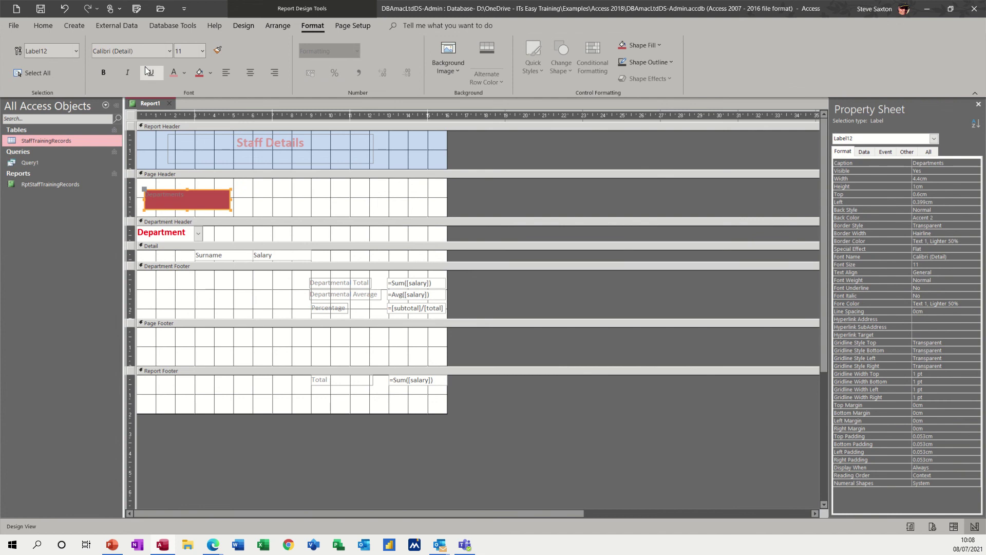
click(103, 75)
click(184, 72)
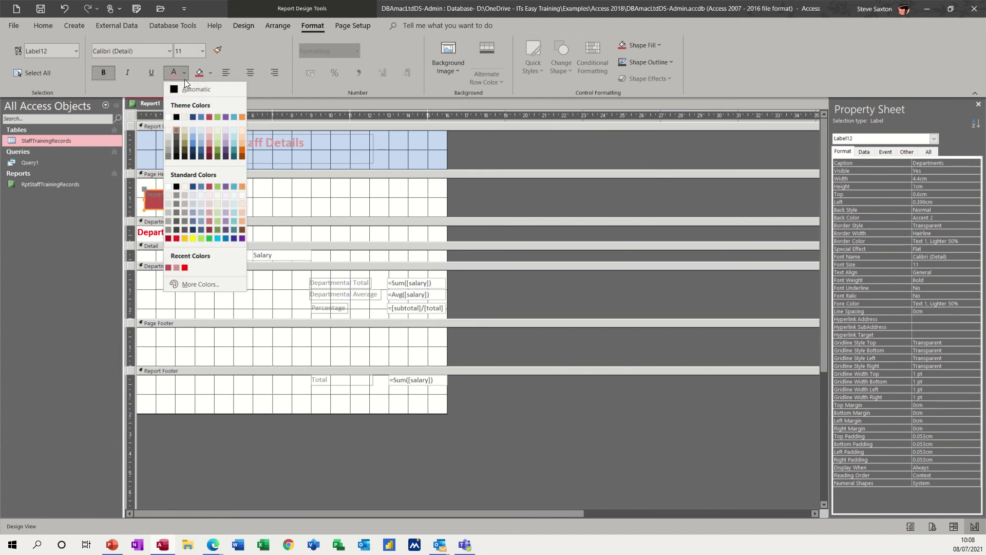
click(181, 115)
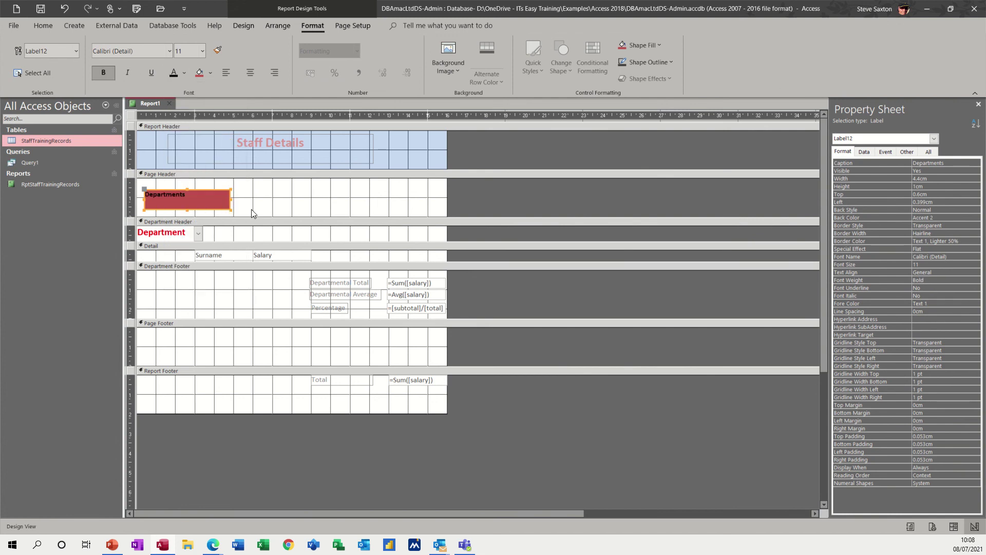
click(251, 209)
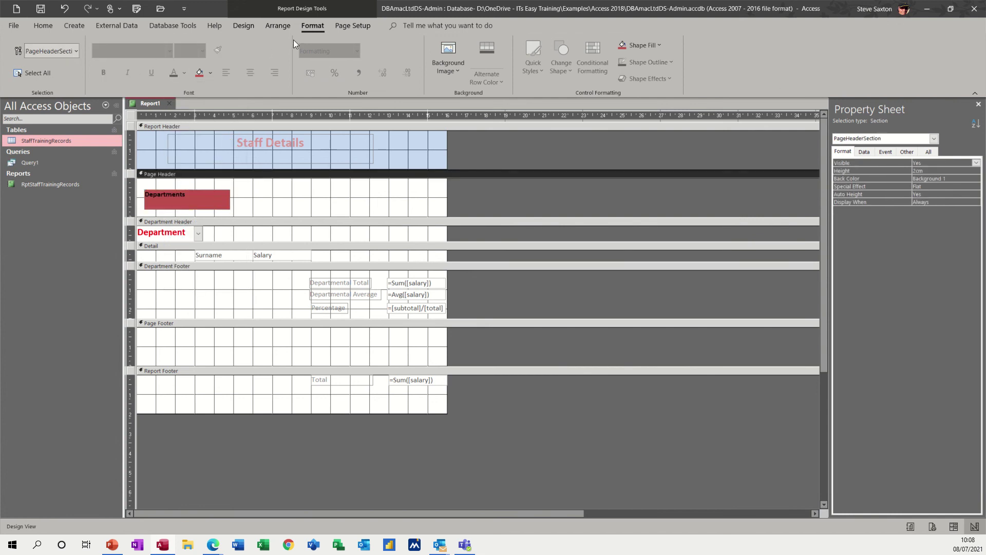
click(251, 26)
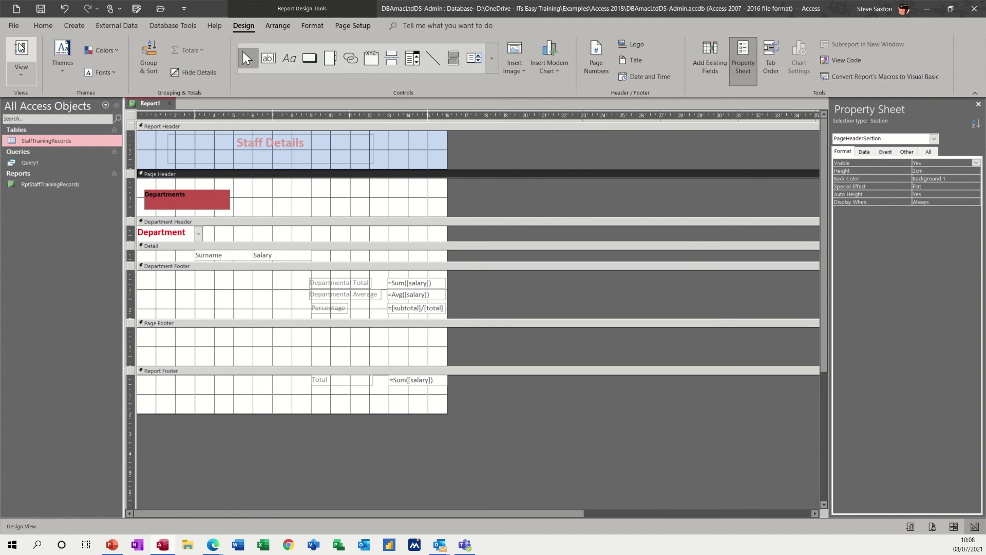
click(23, 51)
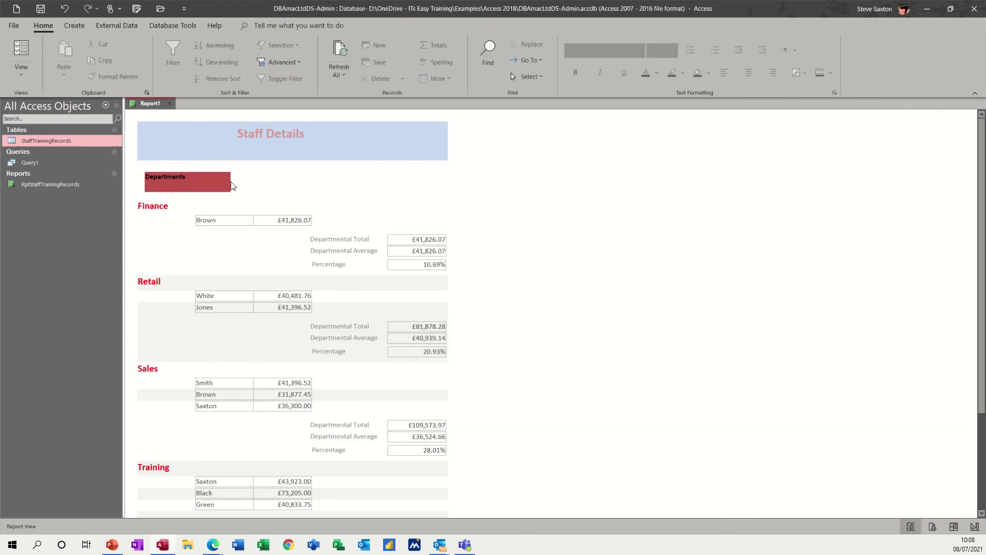
click(27, 81)
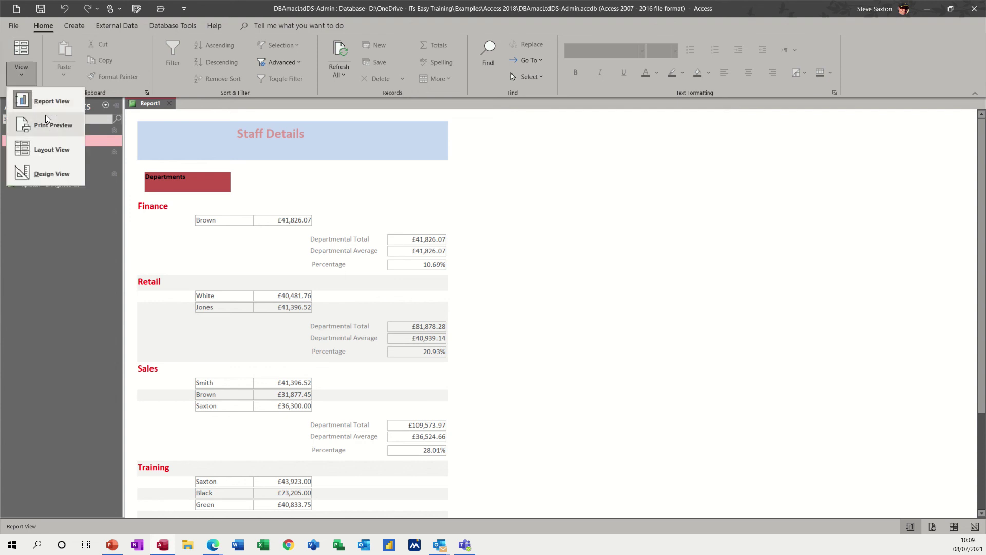
click(48, 127)
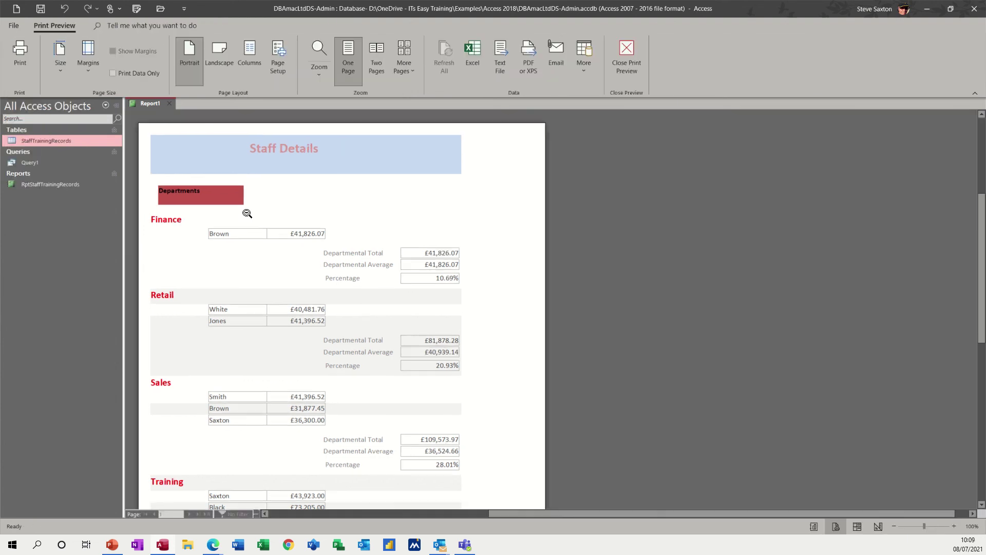
click(216, 199)
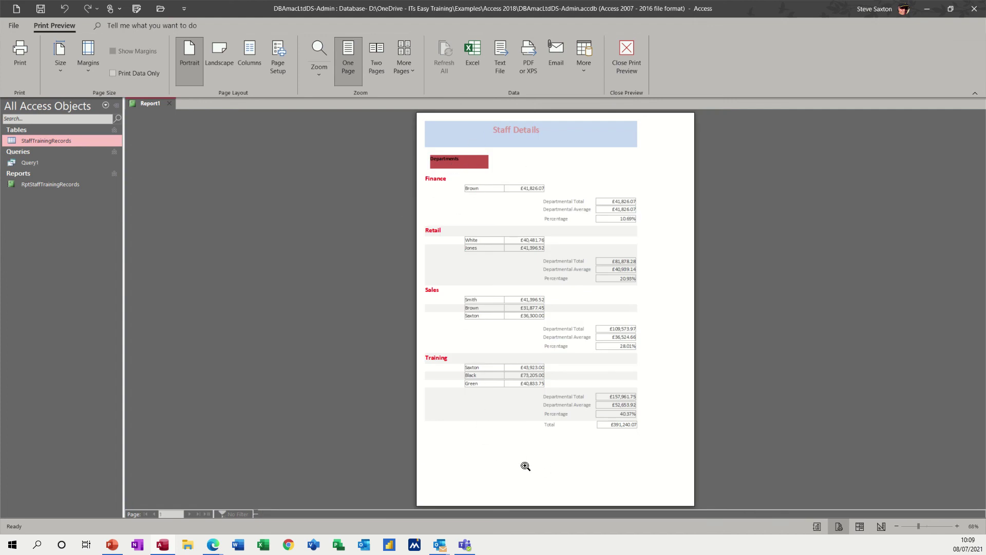
click(625, 56)
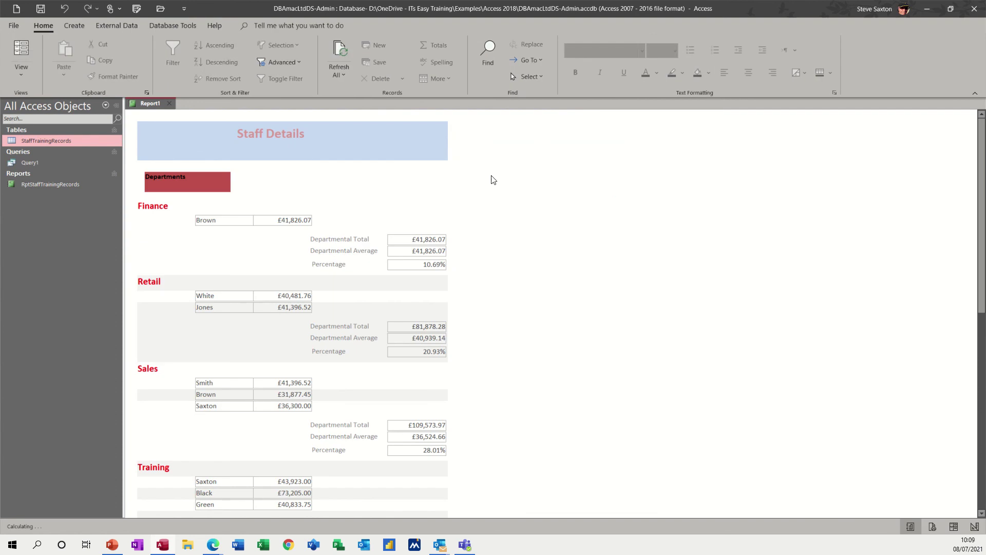
click(16, 78)
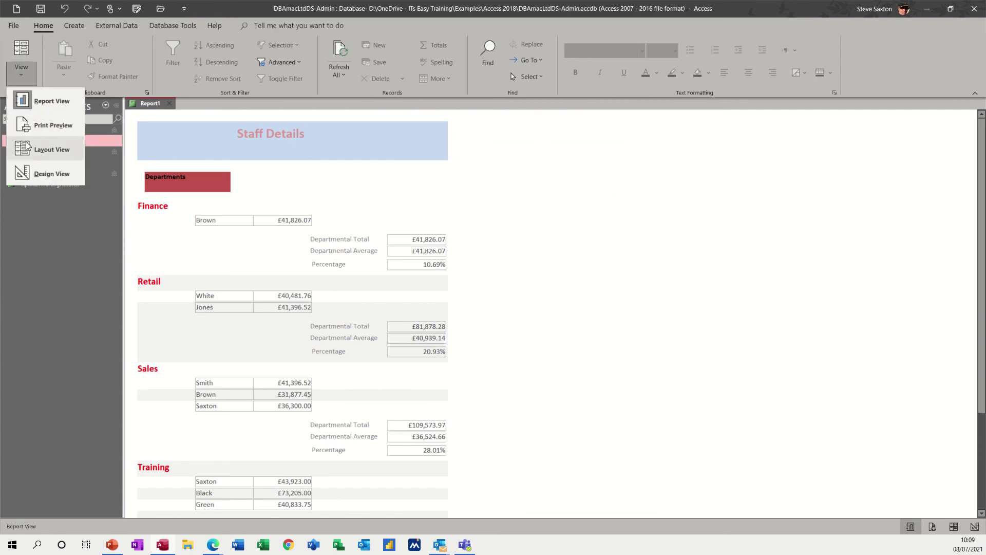
click(33, 172)
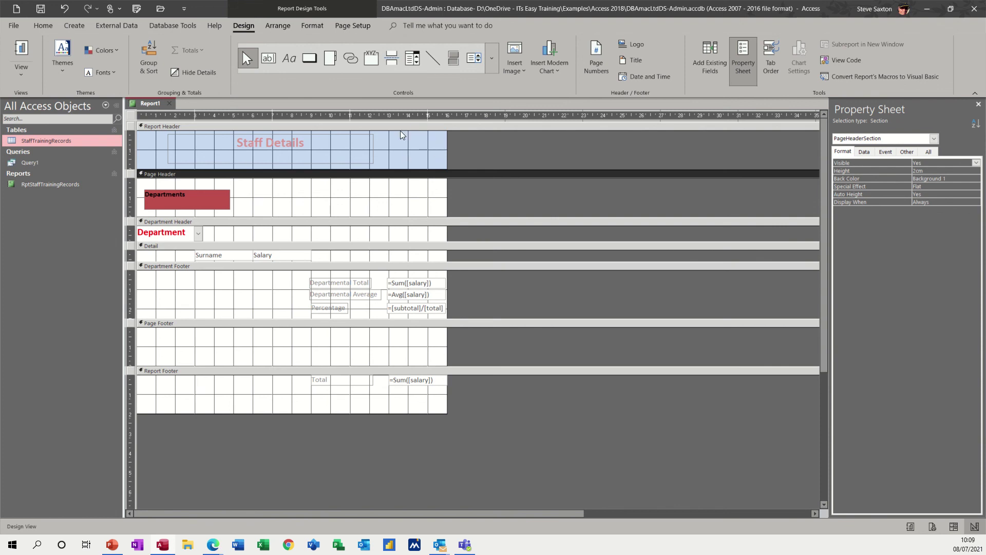
Step: Insert 'Page N of M' page numbers at the bottom of the page in the footer
click(598, 57)
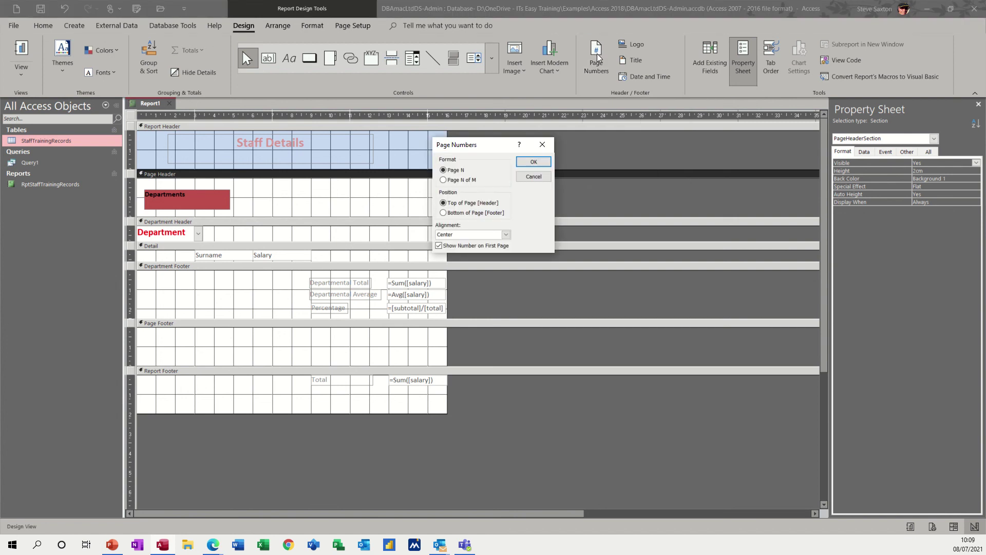
click(457, 182)
click(456, 212)
click(537, 163)
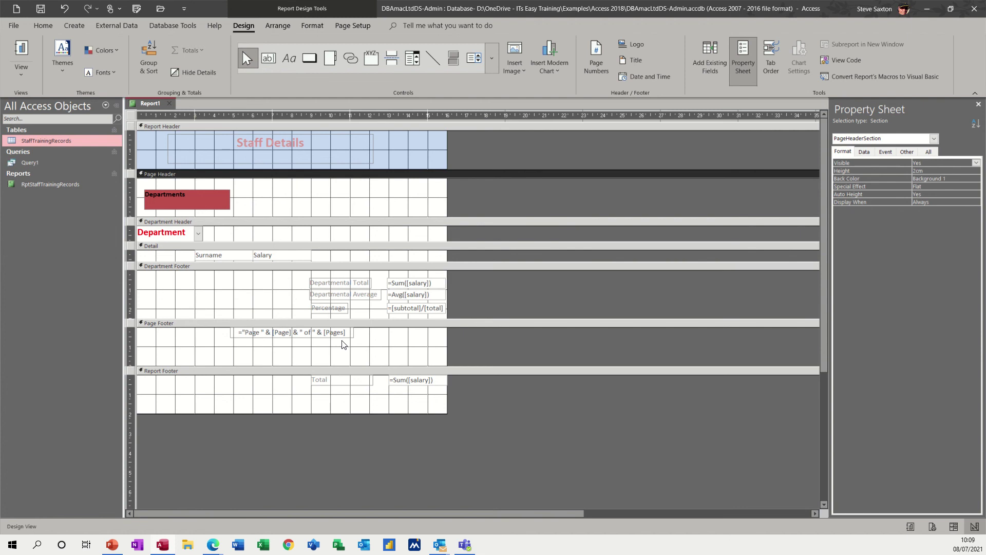
Step: Check the page numbers in Report View, then return to Design View
click(27, 51)
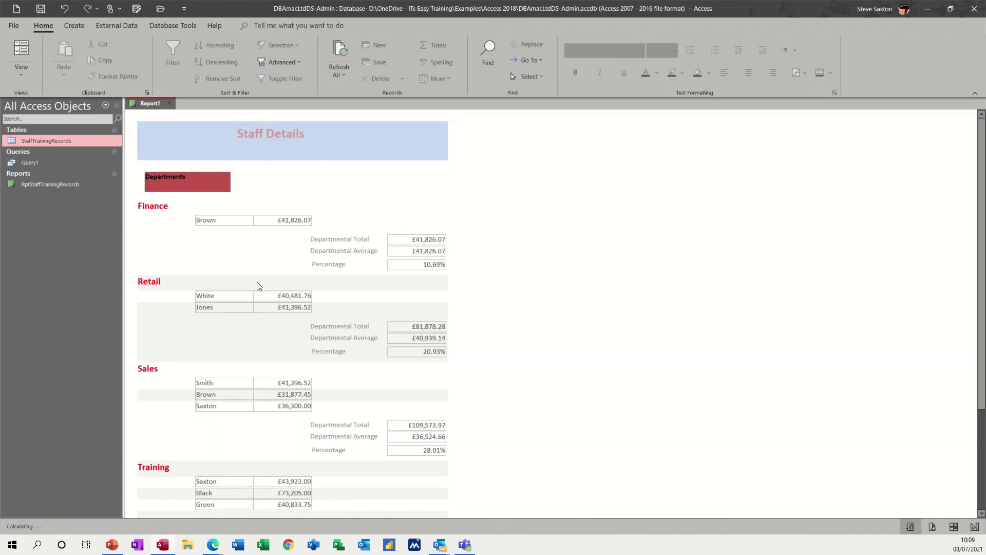
scroll(309, 349, down, 3)
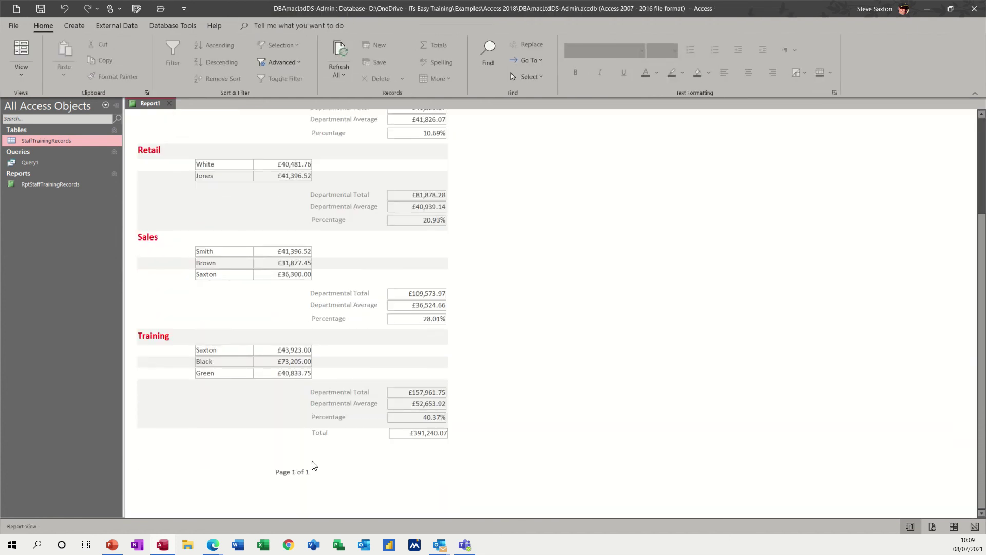
scroll(303, 431, up, 3)
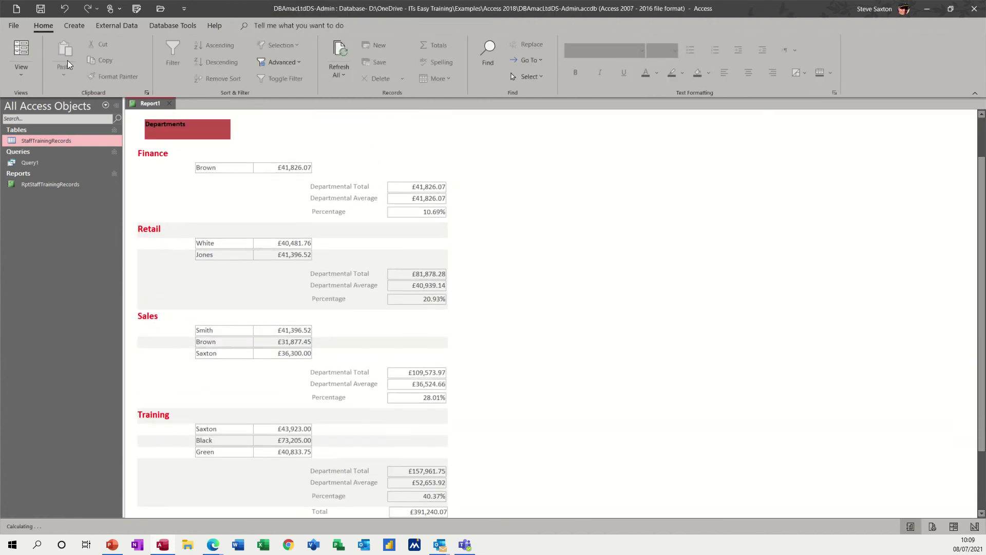
click(20, 72)
click(47, 171)
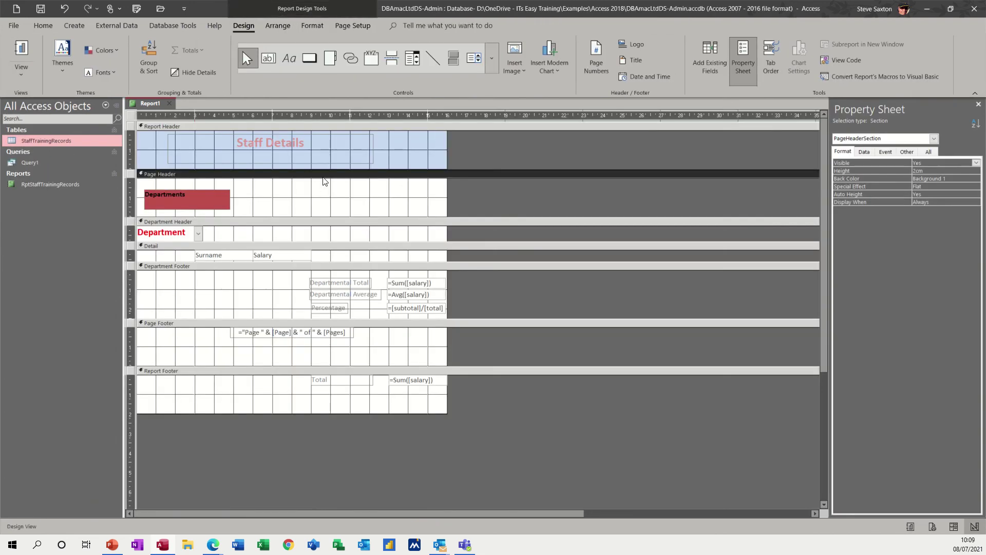
Step: Insert today's date, without the time, at the right of the report header
click(642, 78)
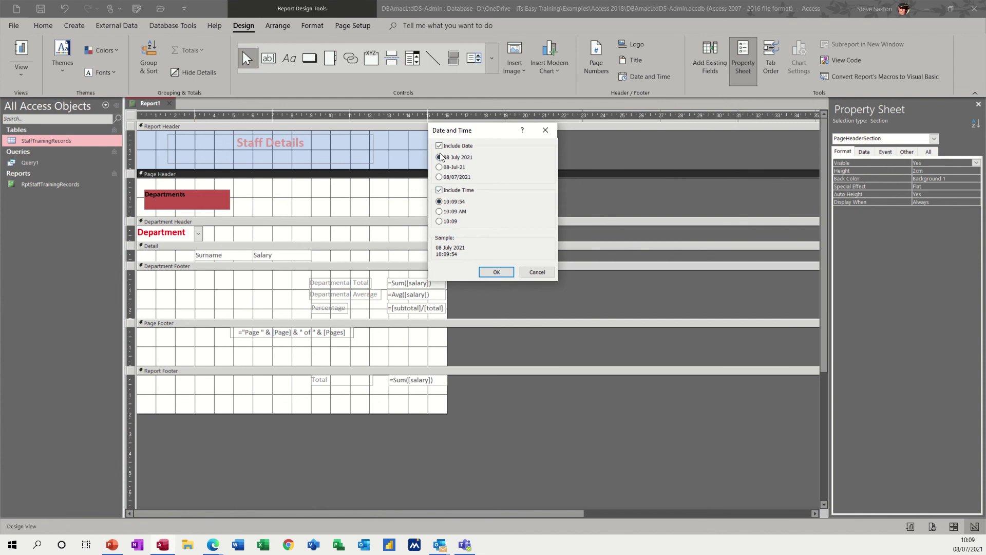
click(440, 190)
click(496, 272)
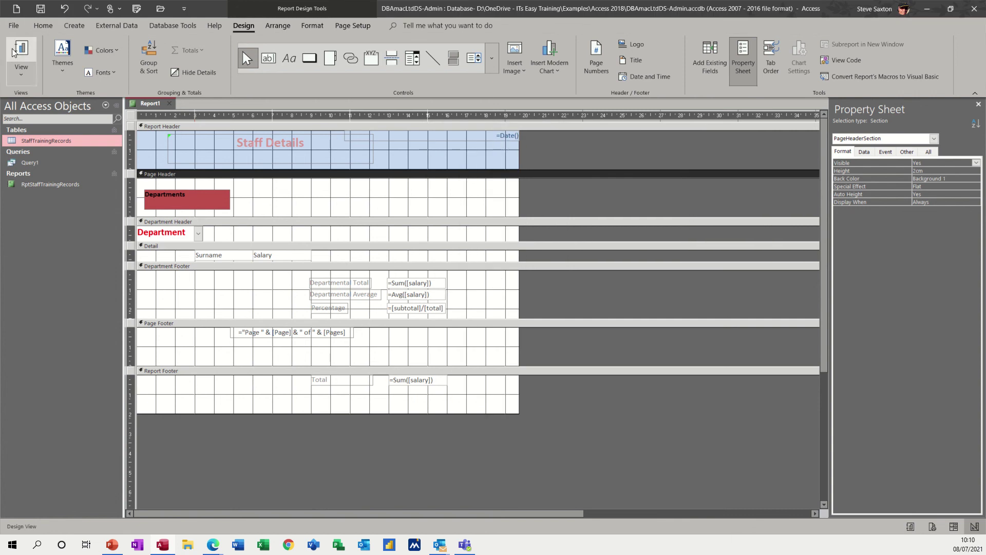
Step: Preview the report showing 08 July 2021, then return to Design View
click(24, 76)
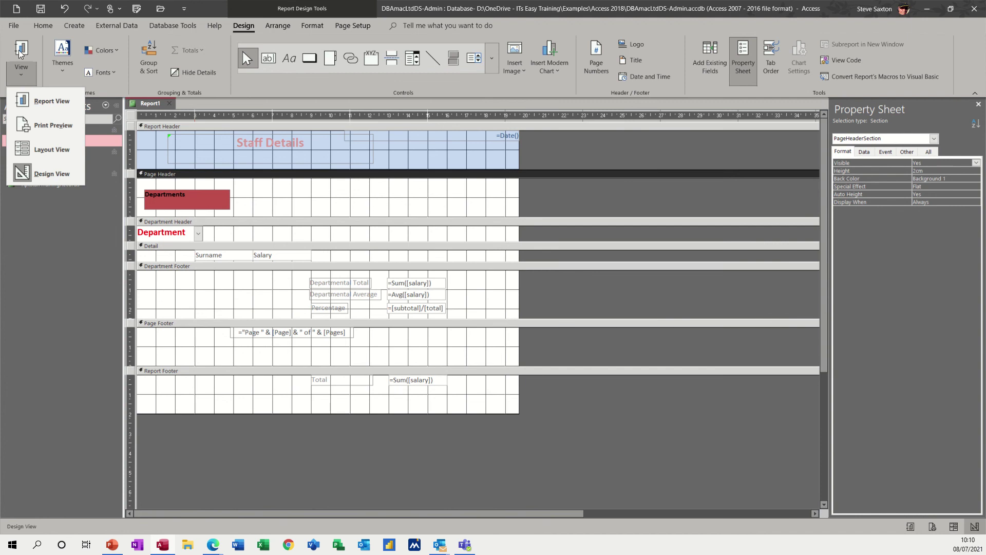
click(52, 100)
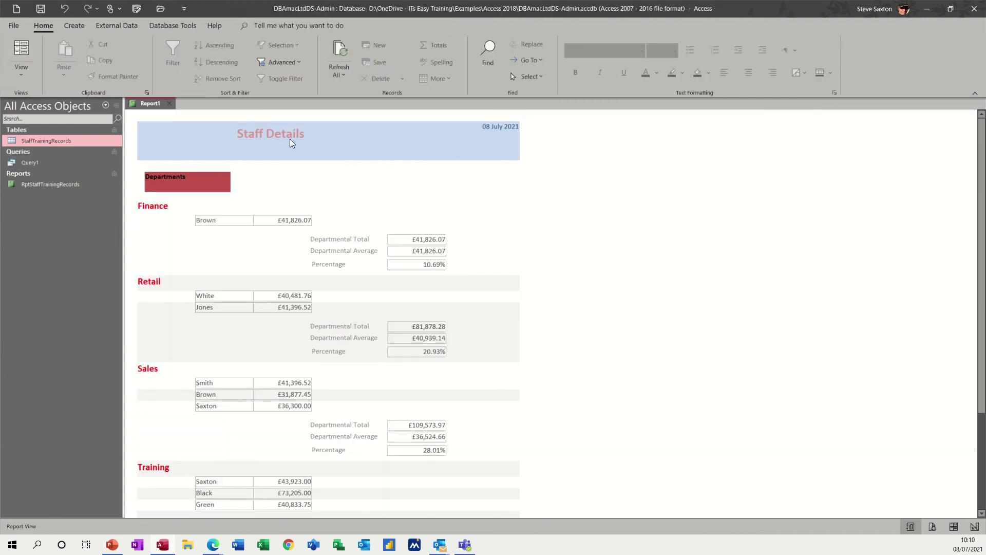
click(24, 73)
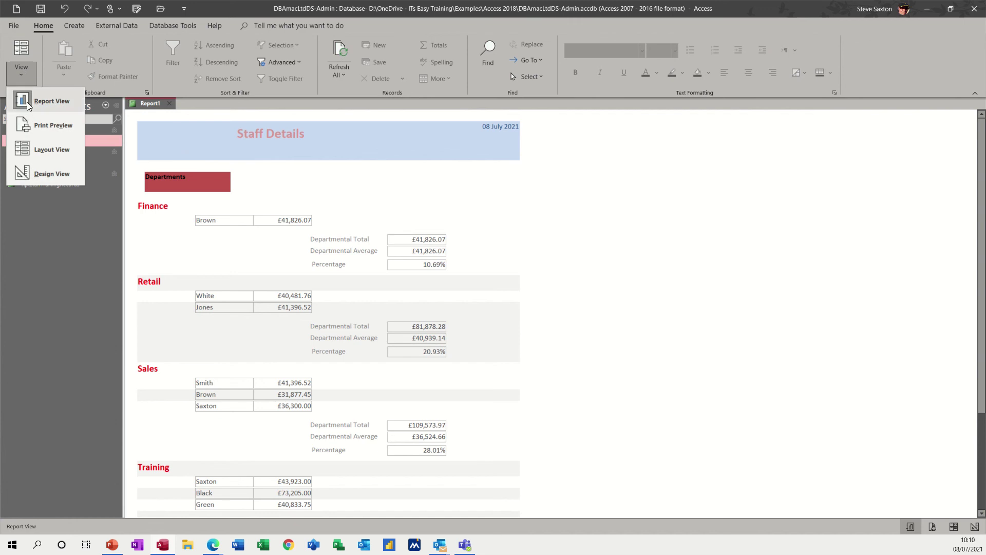
click(29, 172)
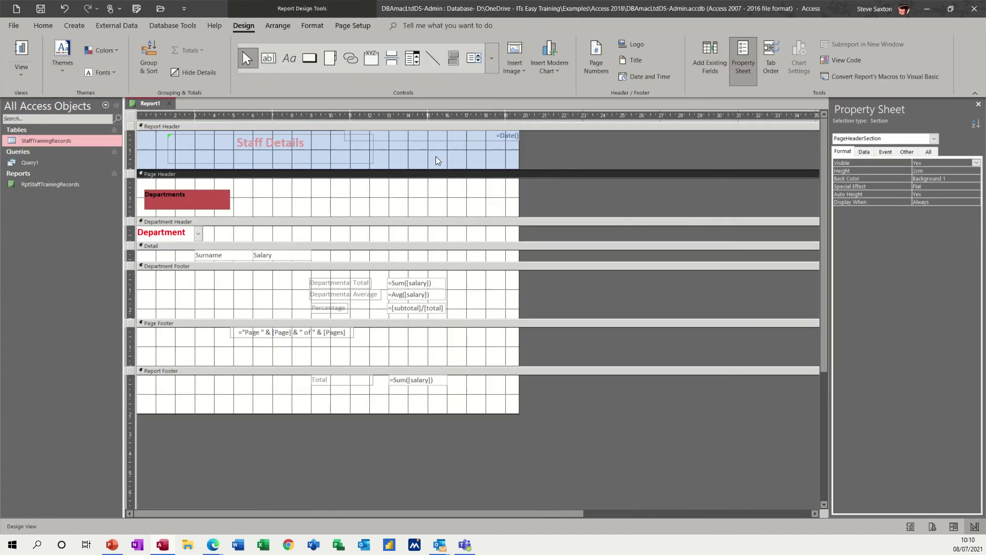
Step: Keep the =Date() box's Long Date format and view the report with its data
click(506, 138)
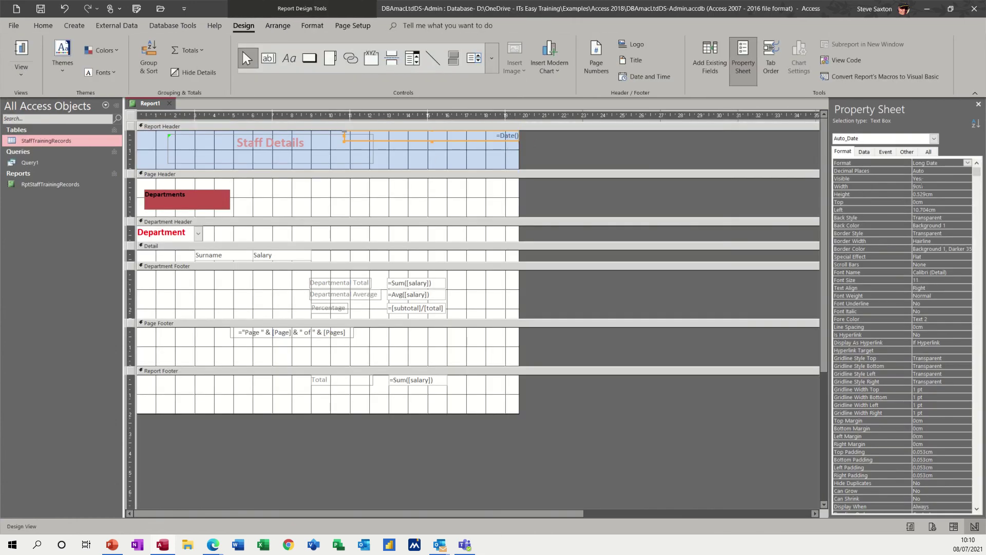
click(967, 163)
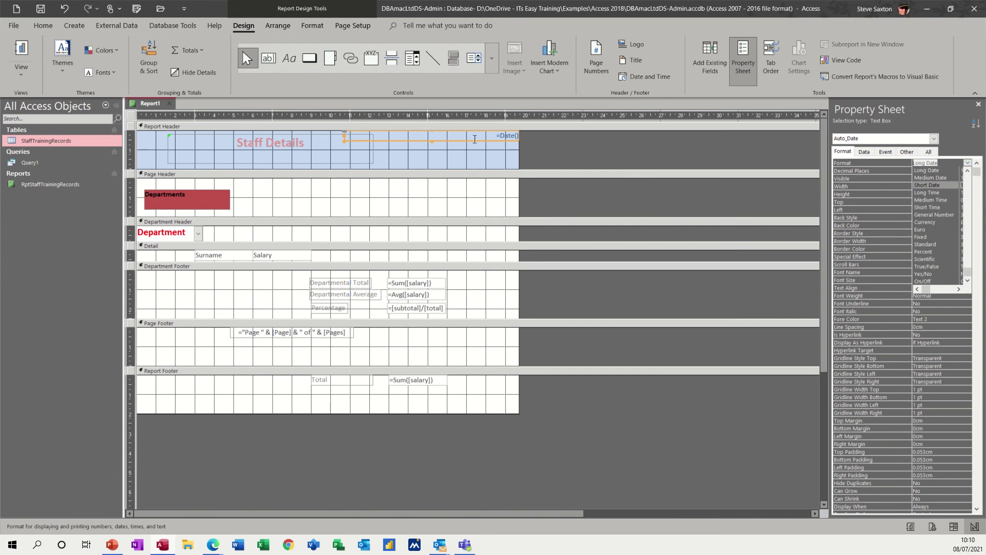
click(487, 156)
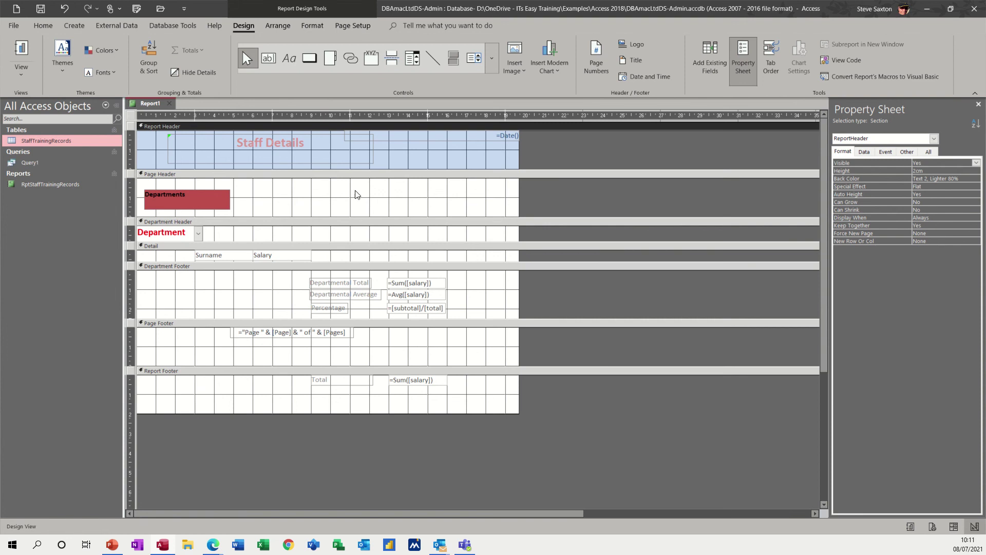
click(27, 56)
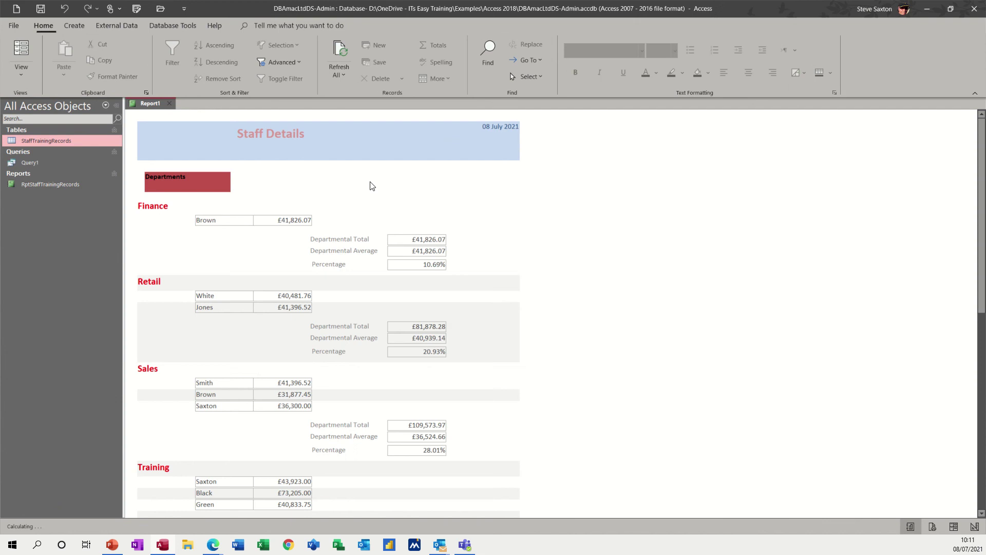